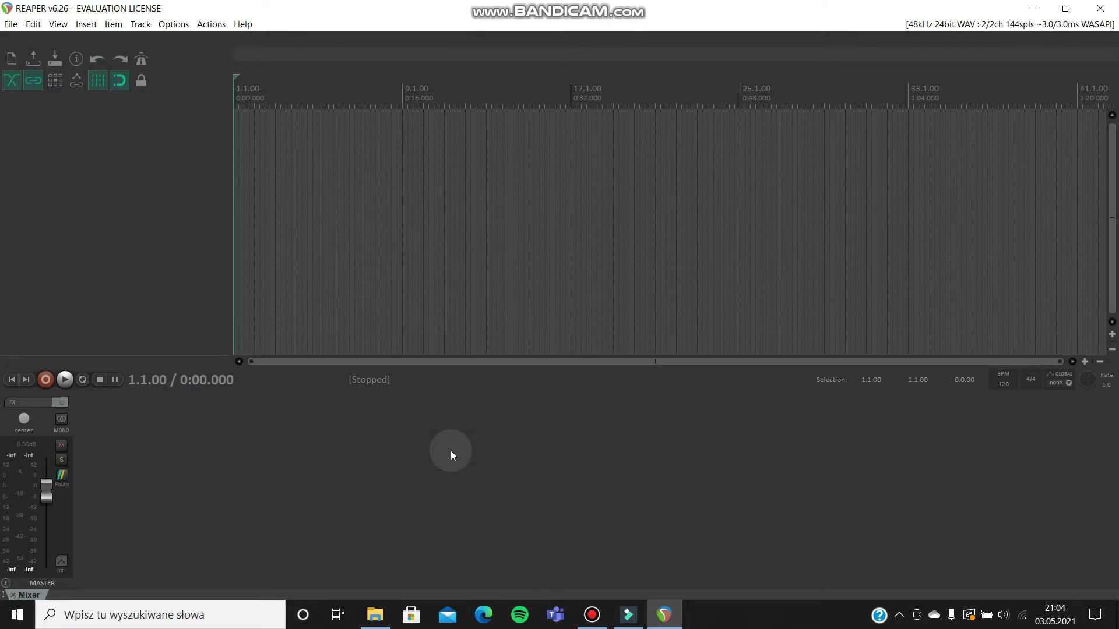
Step: Bring the "Aulii Cravalho - How Far Ill Go (Karaoke Version).mp3" file from the karaoke folder into the project as a new track
left_click(376, 621)
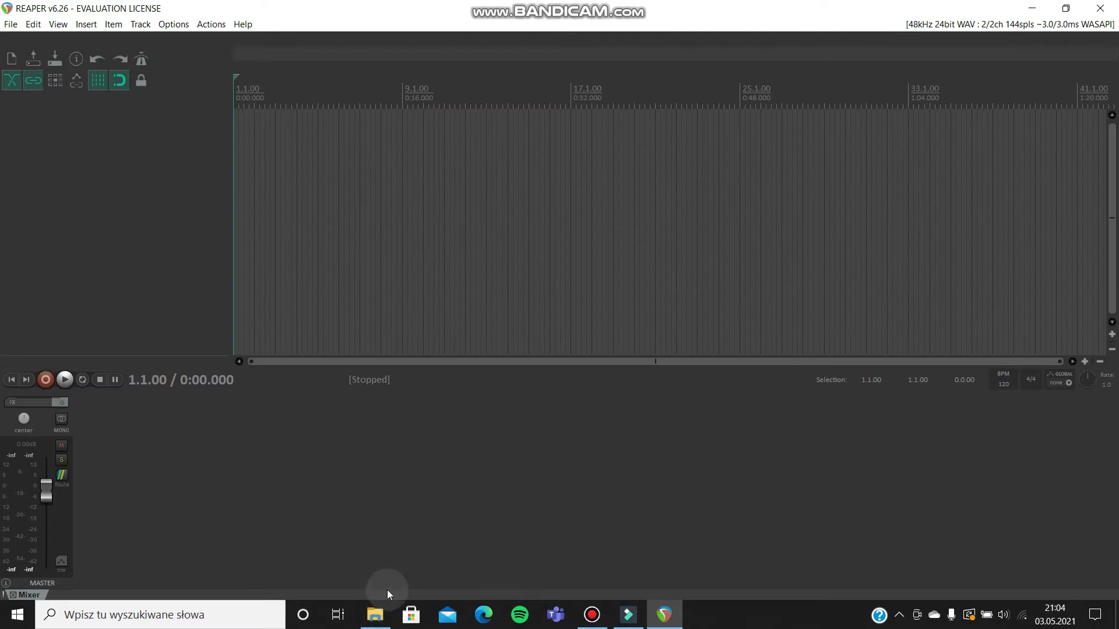
left_click(394, 488)
scroll(349, 486, "up", 5)
left_click(326, 476, "shift")
scroll(347, 464, "down", 4)
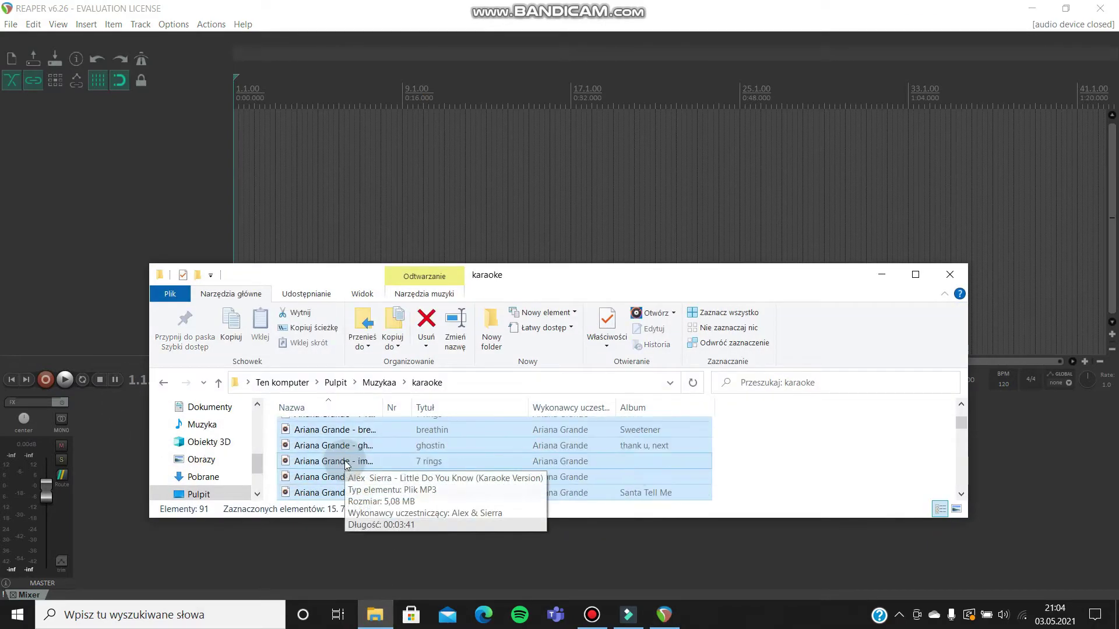
left_click(777, 446)
scroll(495, 469, "down", 4)
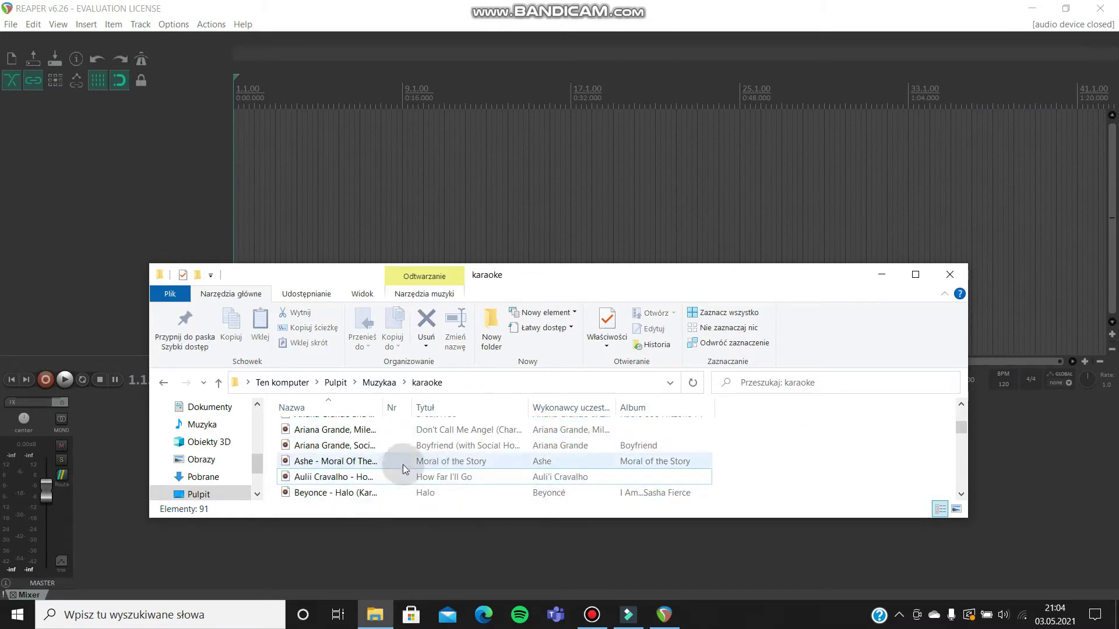
left_click_drag(381, 475, 97, 216)
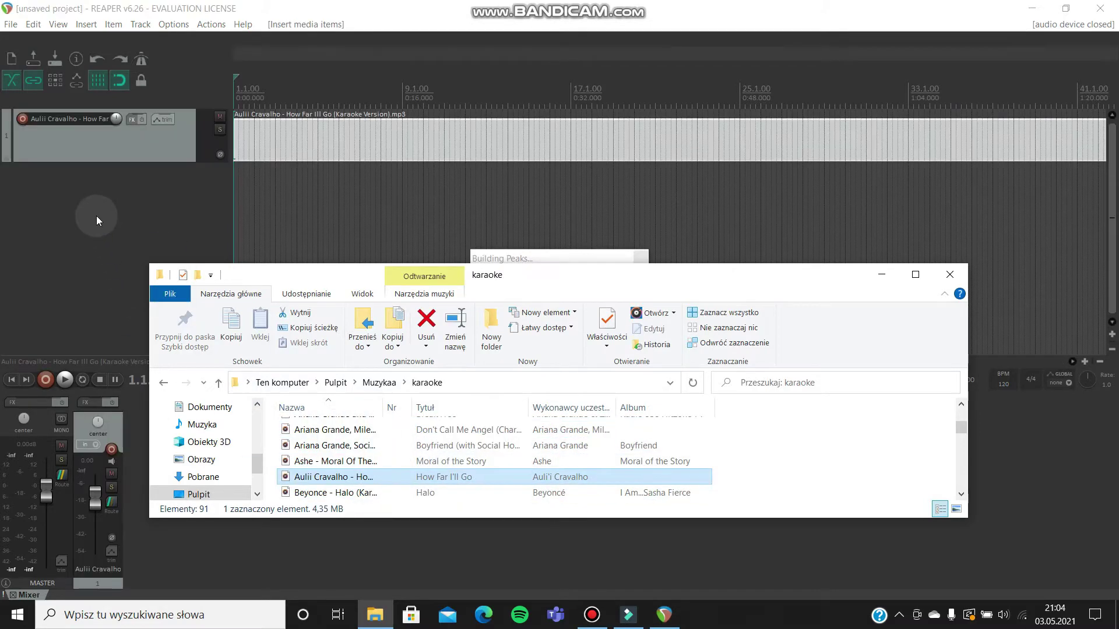
left_click(104, 251)
left_click(453, 230)
Step: Split the karaoke item at 6.1.00 (0:10.000), in the silent gap before the music begins
scroll(451, 217, "down", 2)
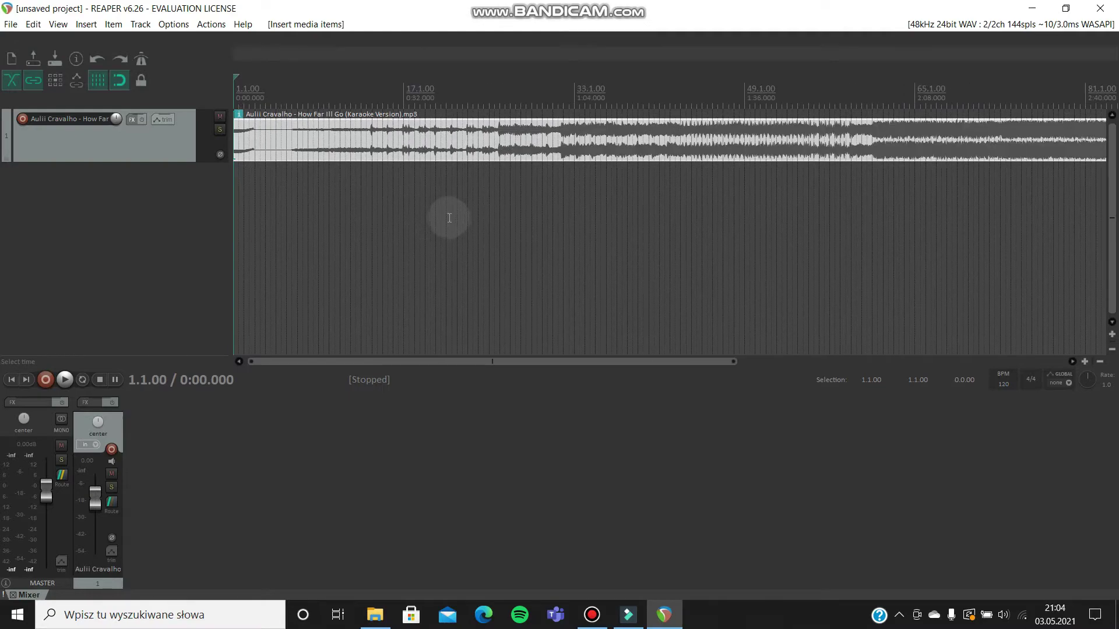
scroll(443, 219, "down", 2)
scroll(441, 219, "up", 2)
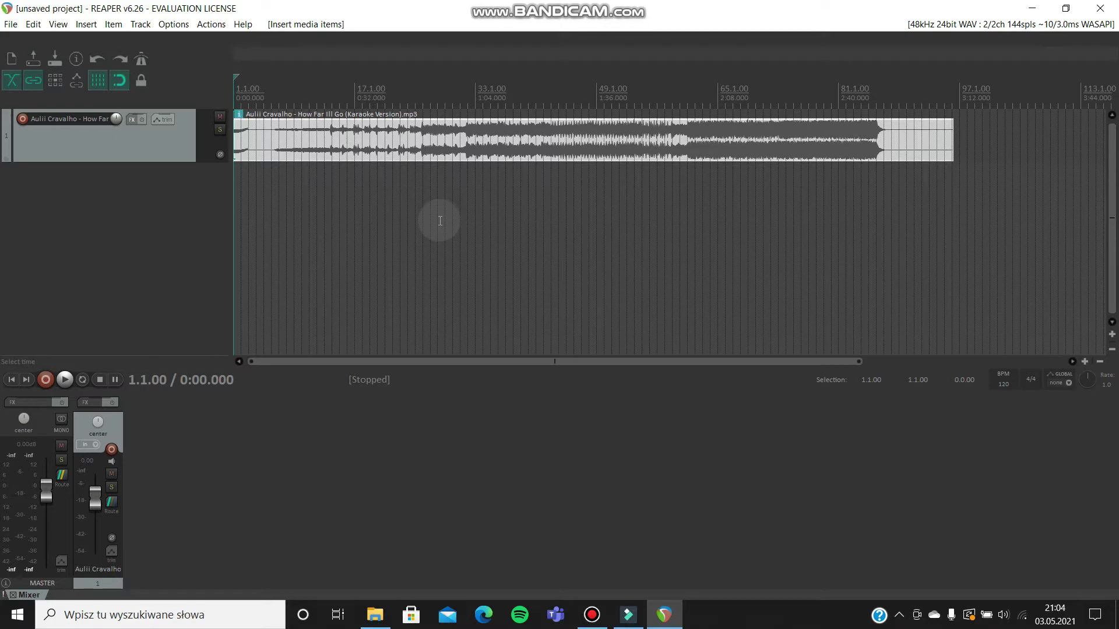
scroll(440, 220, "up", 2)
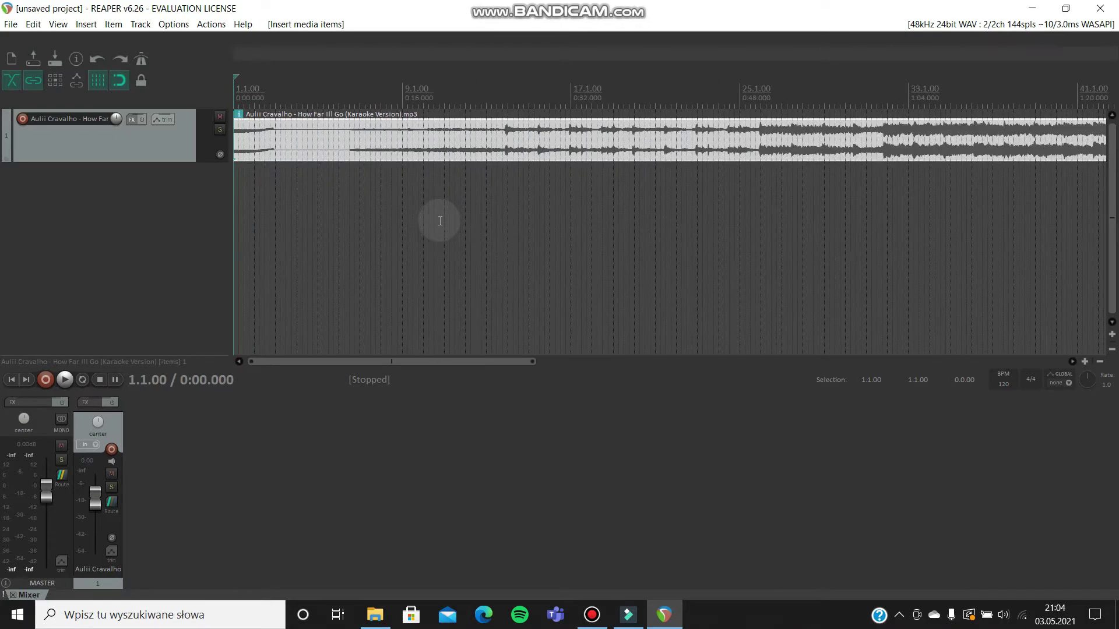
scroll(440, 220, "up", 2)
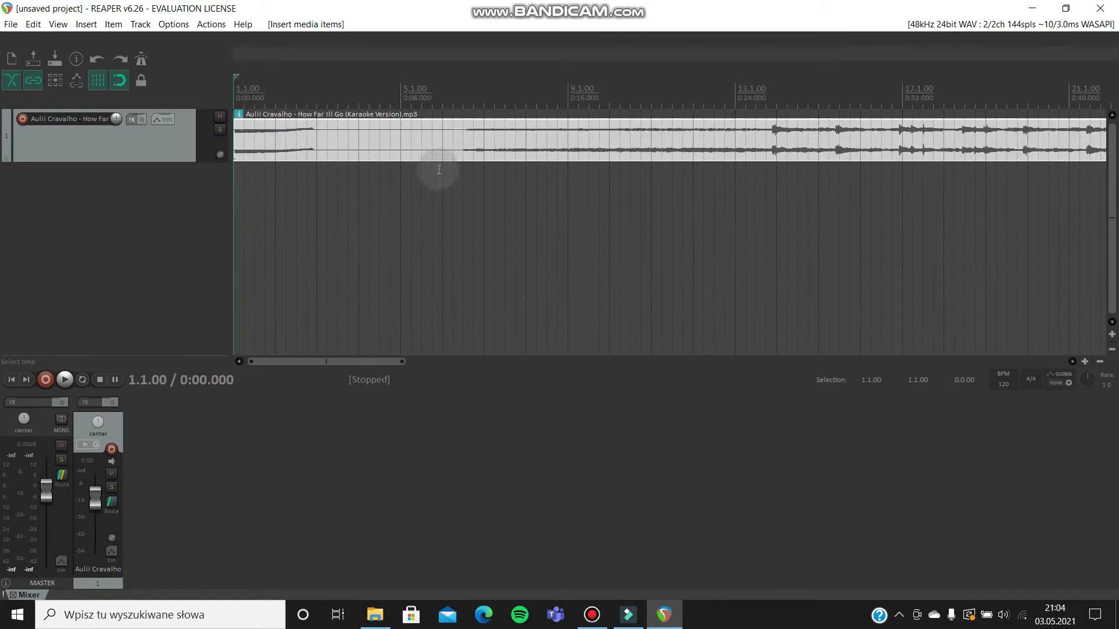
left_click(442, 150)
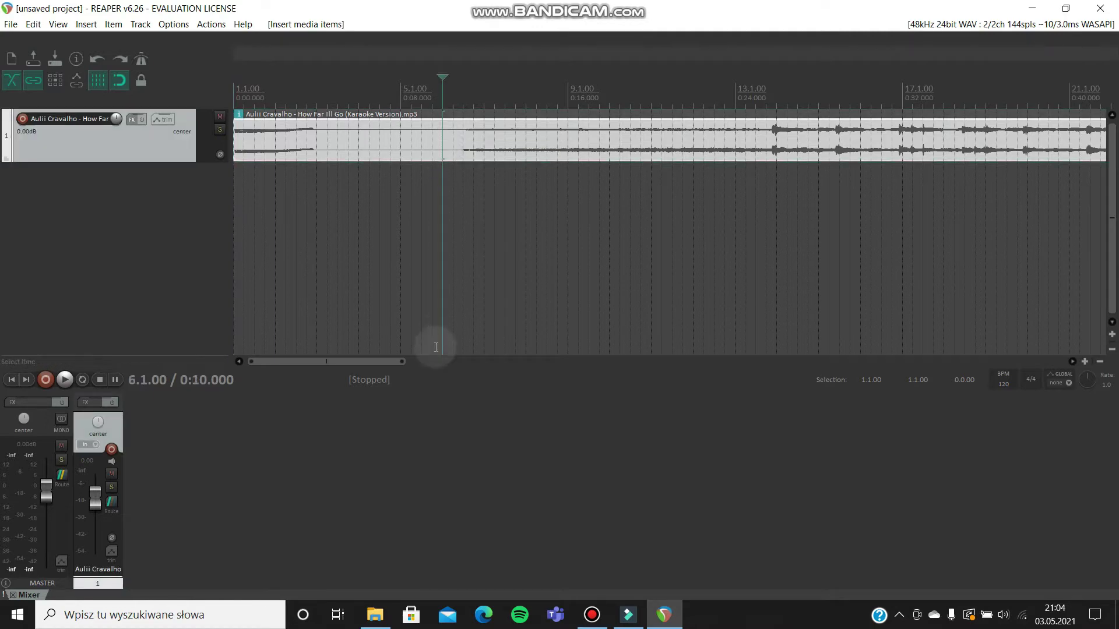
key("s")
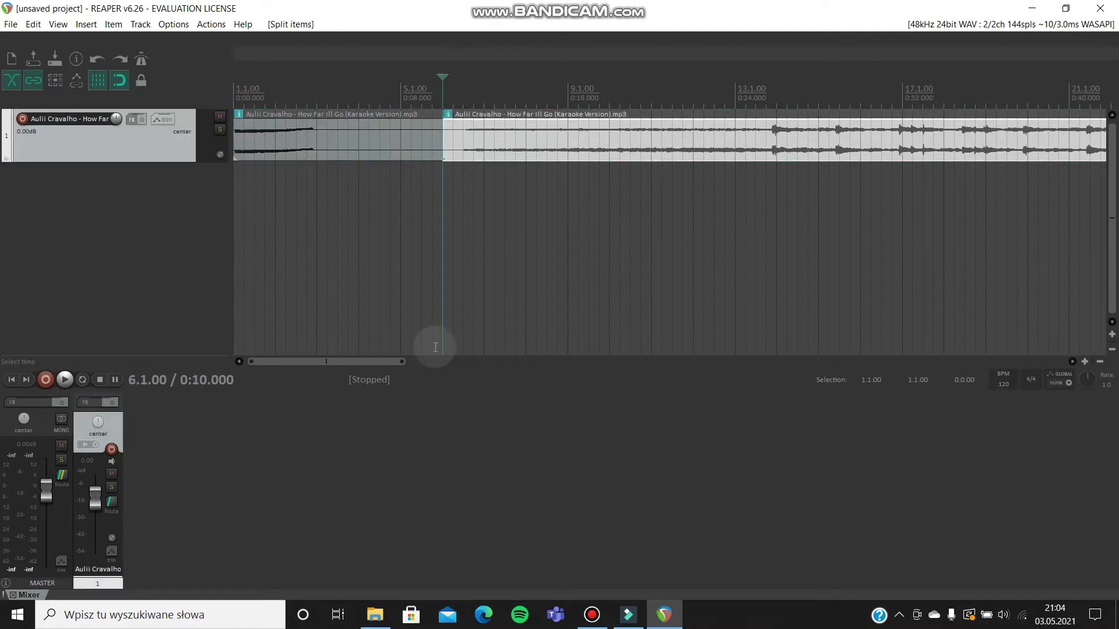
Step: Delete the piece before the split and move the remaining karaoke item to the project start
left_click(412, 227)
left_click(384, 152)
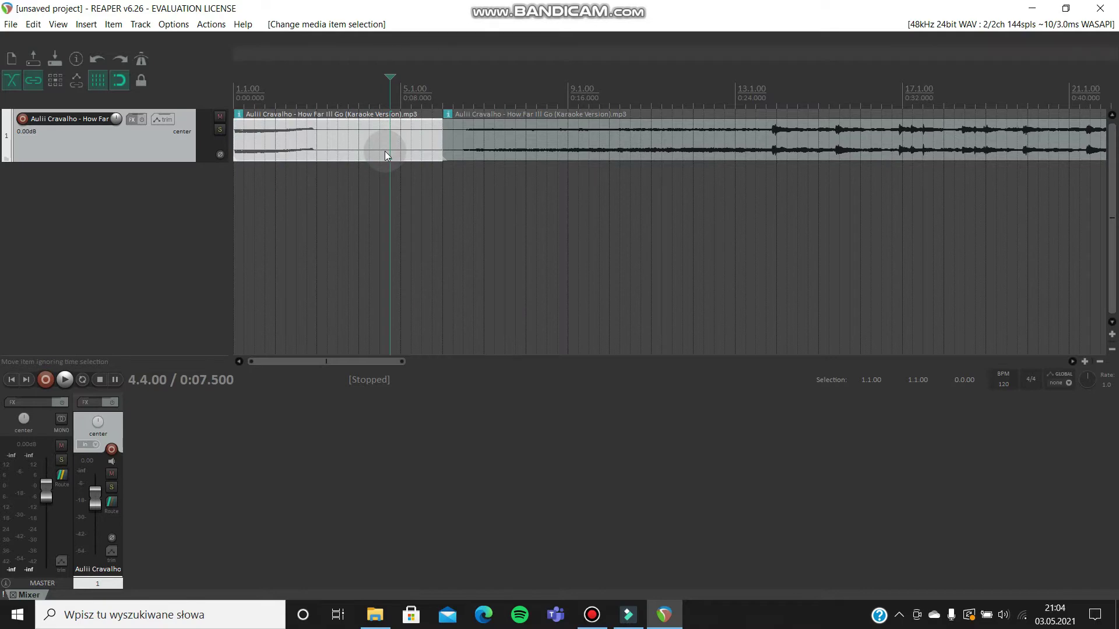
key("Delete")
left_click_drag(484, 139, 228, 128)
scroll(371, 133, "down", 5)
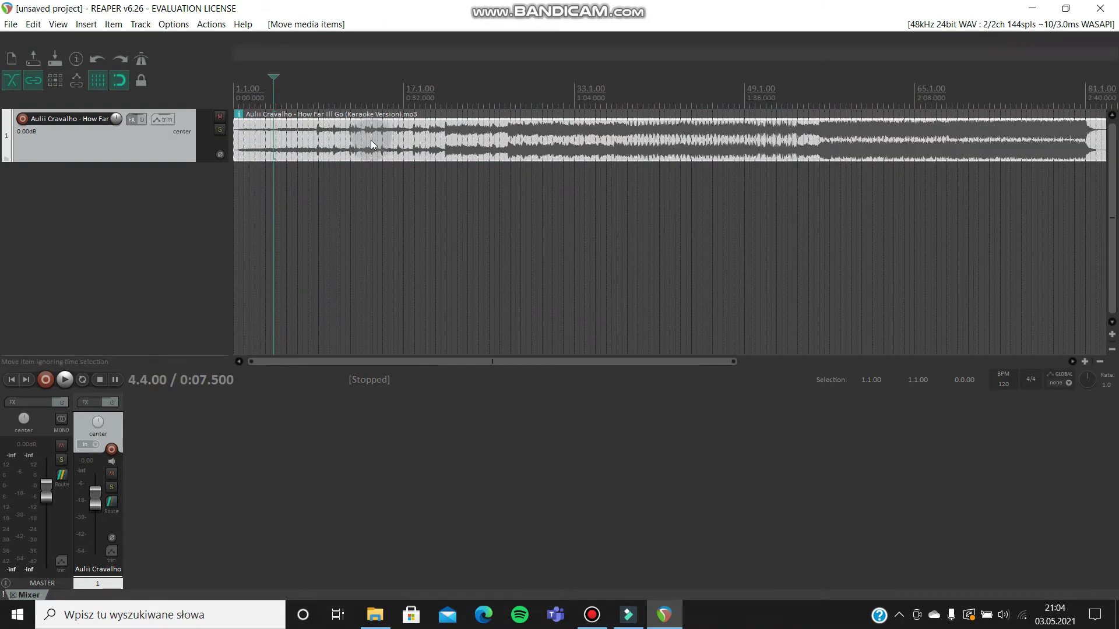
scroll(374, 158, "up", 2)
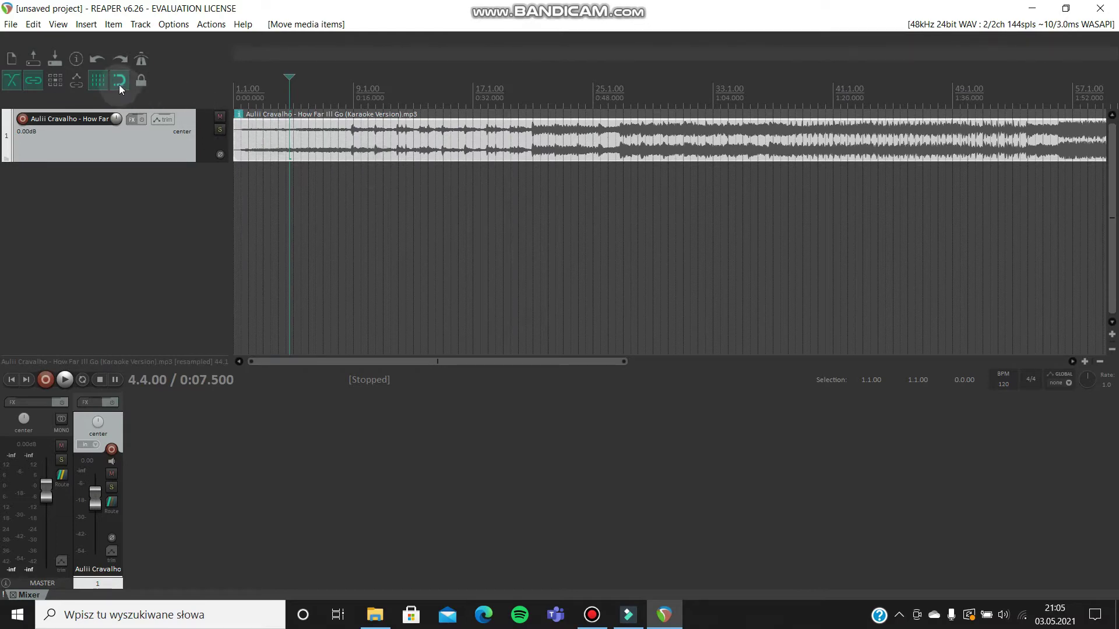
mouse_move(248, 159)
left_mouse_down()
mouse_move(264, 139)
mouse_move(296, 149)
mouse_move(448, 140)
mouse_move(429, 146)
mouse_move(436, 182)
mouse_move(411, 143)
mouse_move(564, 150)
mouse_move(268, 148)
left_mouse_up()
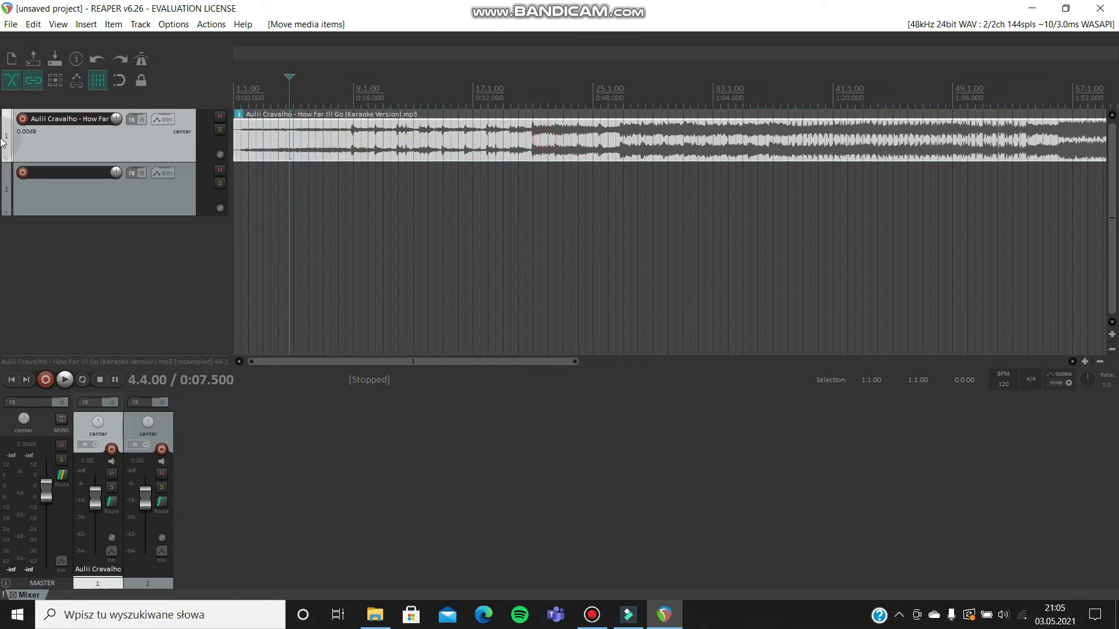
Step: Remove the empty second track
left_click(46, 174)
right_click(81, 192)
left_click(62, 190)
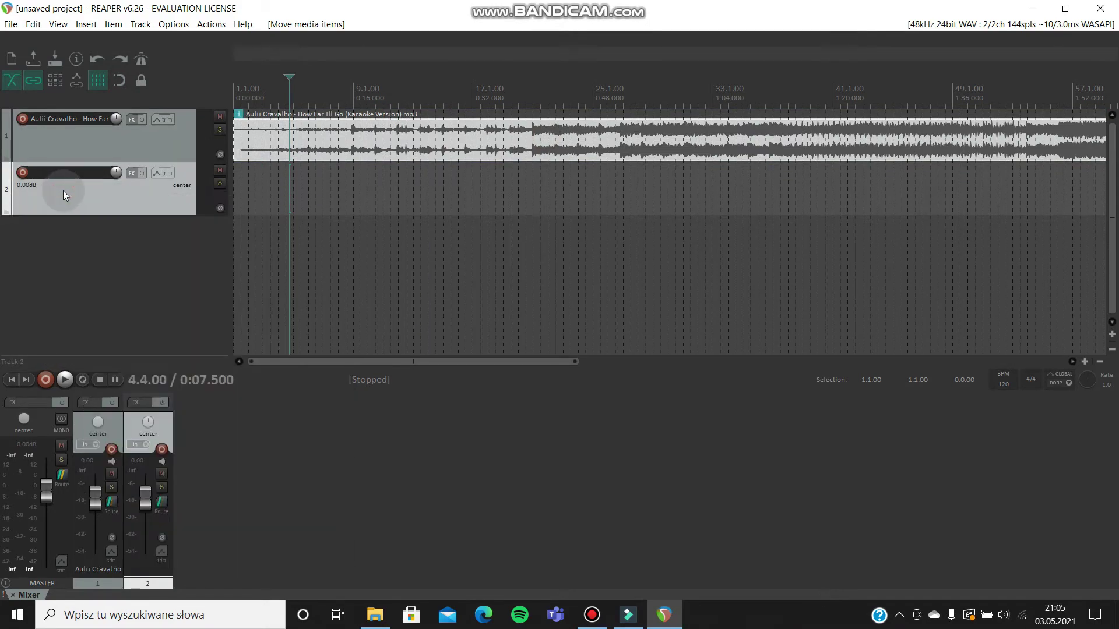
key("Delete")
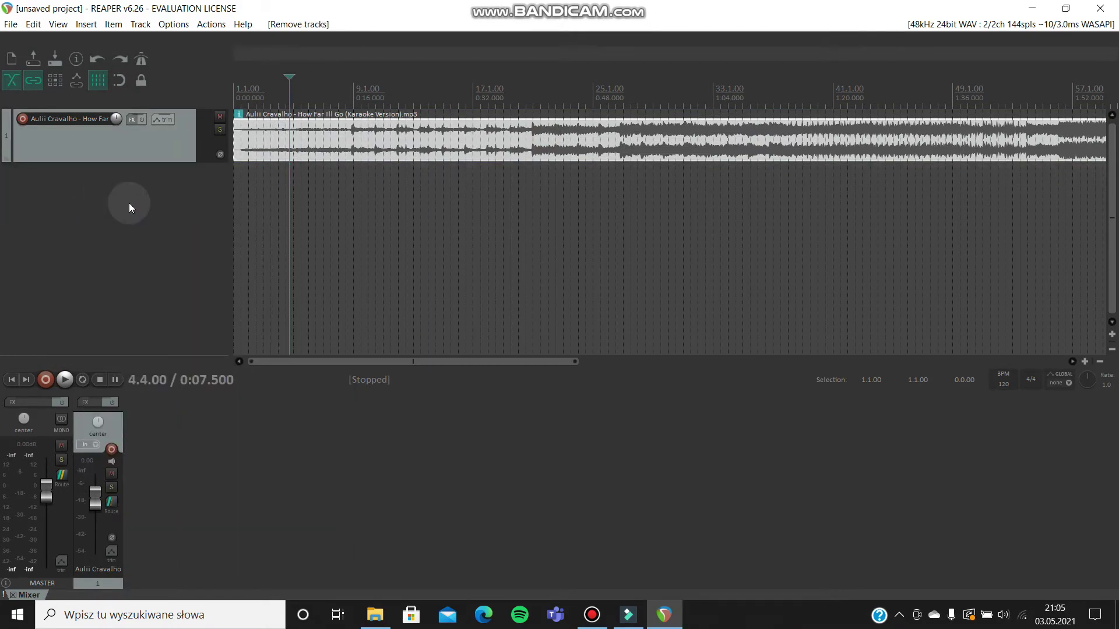
Step: Return the playhead to the project start and insert a new empty track below the karaoke track
scroll(247, 212, "down", 1)
scroll(395, 197, "down", 1)
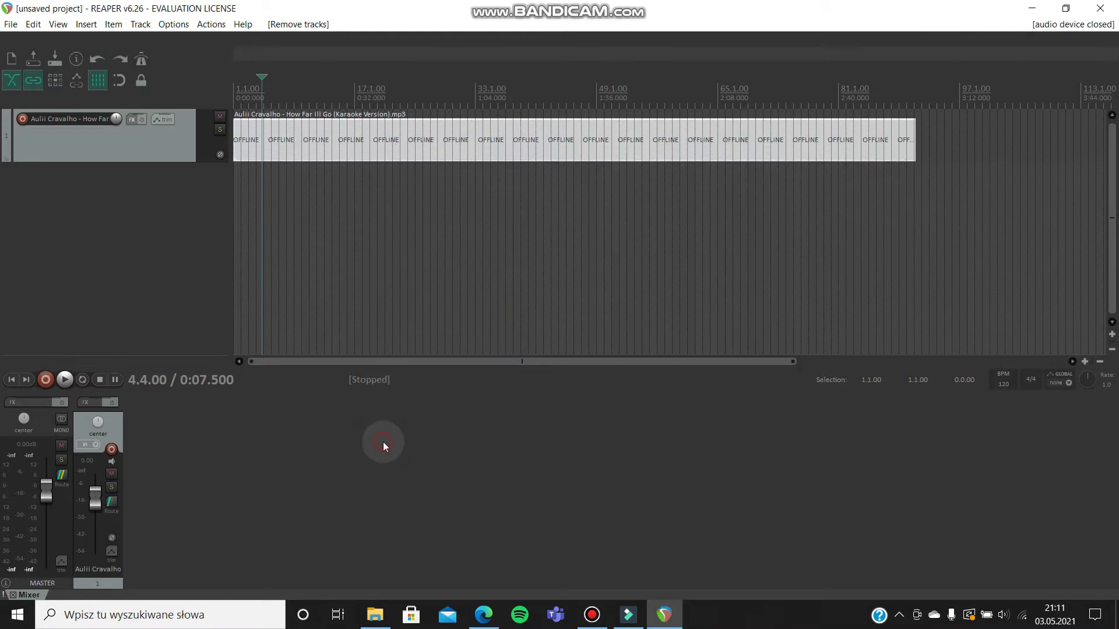
left_click(383, 442)
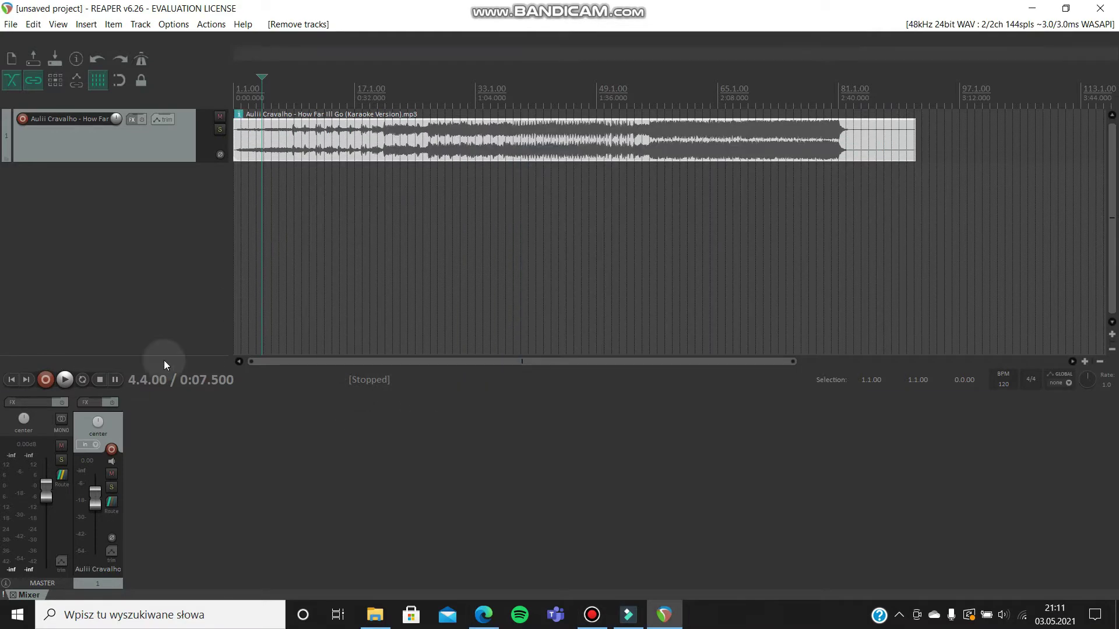
left_click(11, 379)
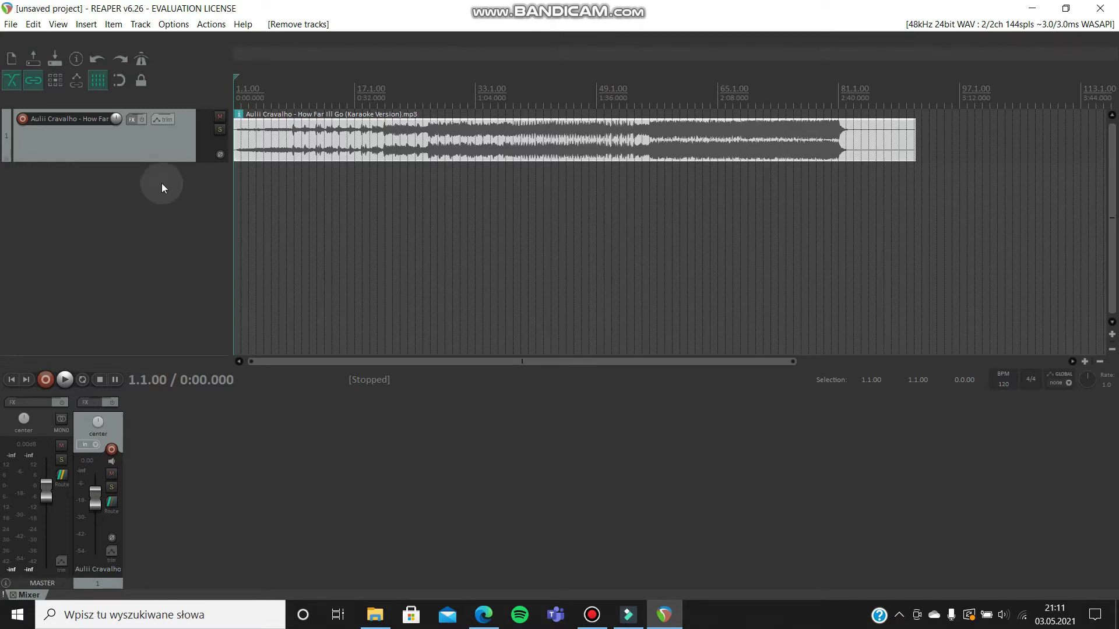
right_click(117, 191)
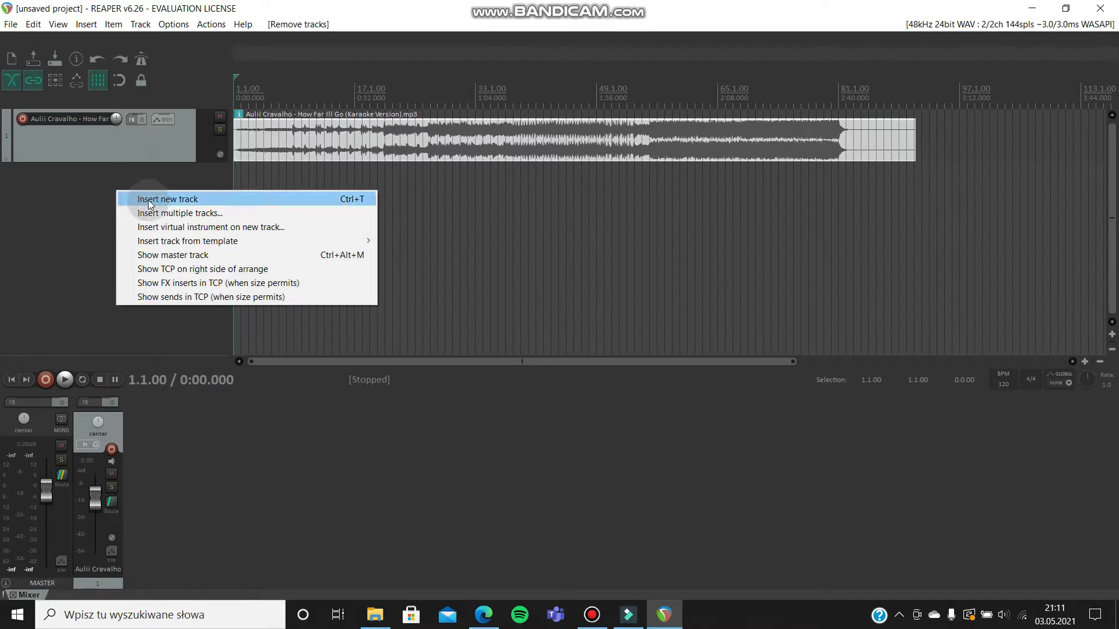
left_click(149, 200)
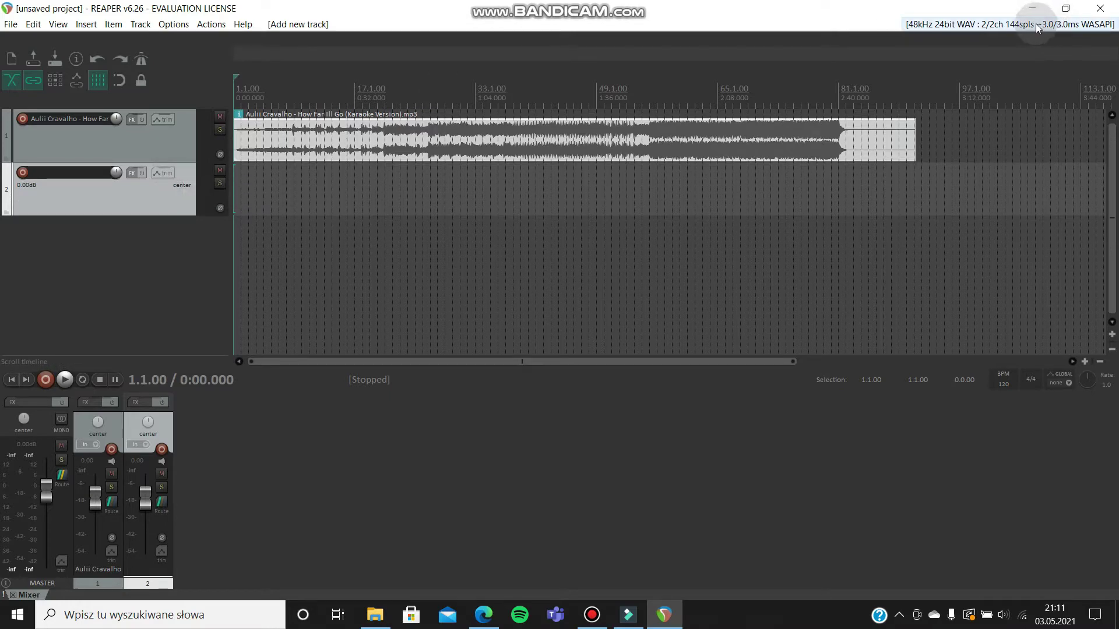
Step: Set the audio input device to Mikrofon (C-1U) and the output device to Headphone (Realtek(R) Audio)
left_click(984, 26)
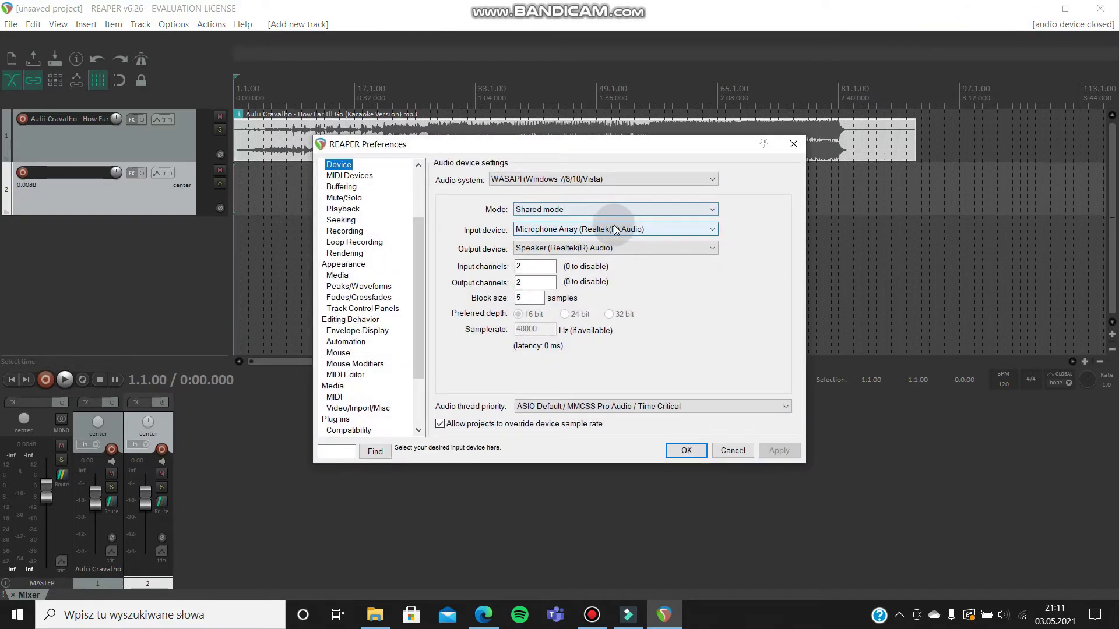
left_click(616, 230)
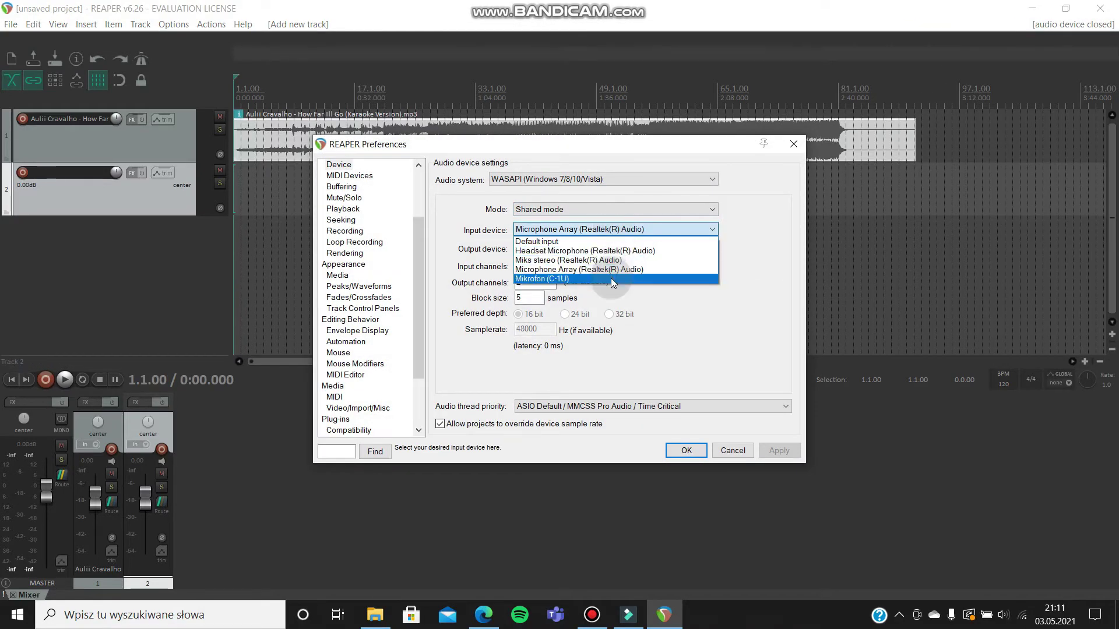
left_click(613, 280)
left_click(609, 247)
left_click(606, 272)
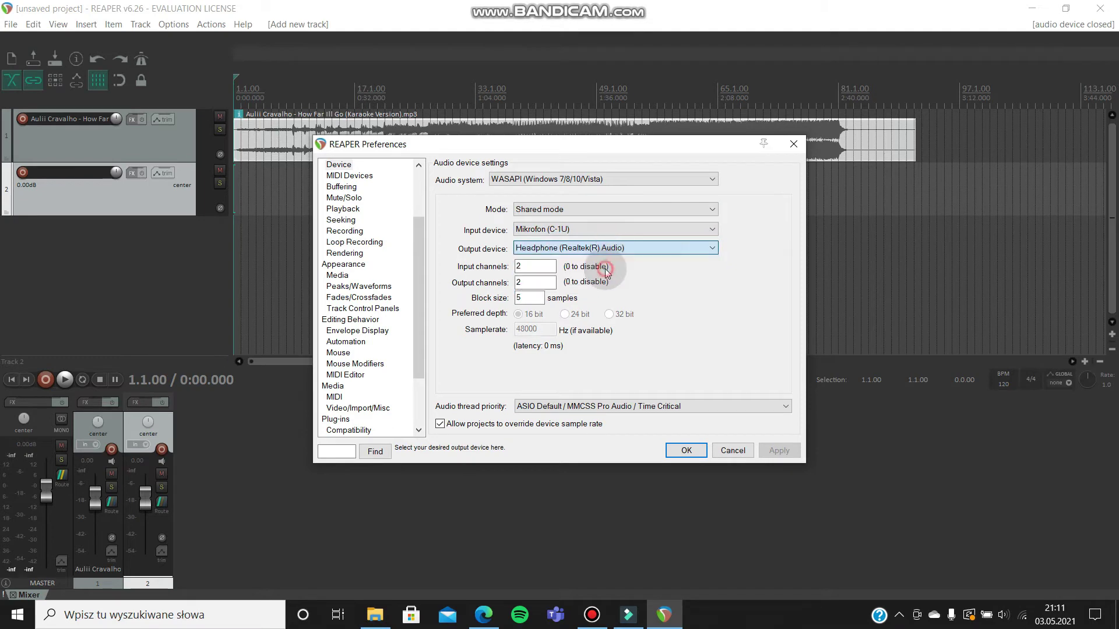
left_click(686, 451)
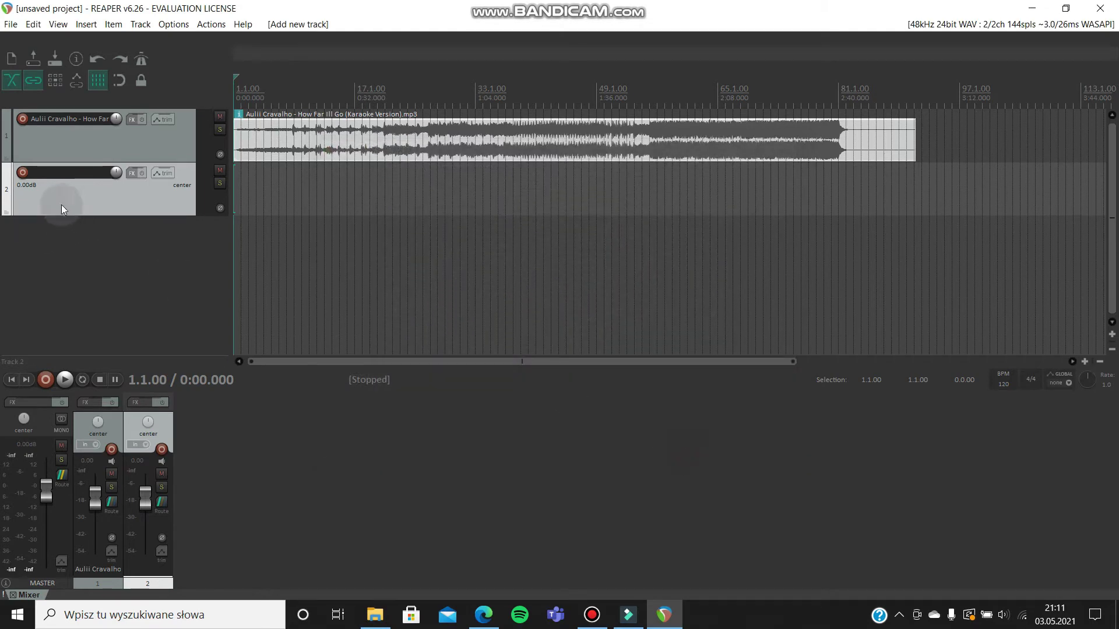
Step: Arm track 2 for recording at a volume of about -5.12 dB and recheck the audio device settings
left_click(23, 173)
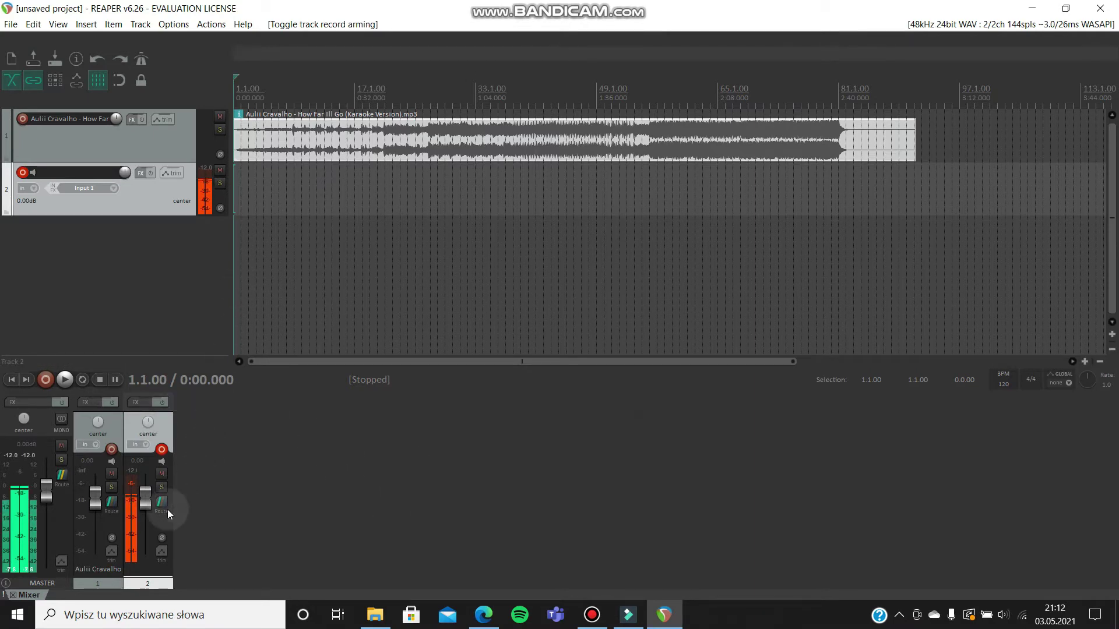
left_click_drag(142, 496, 151, 509)
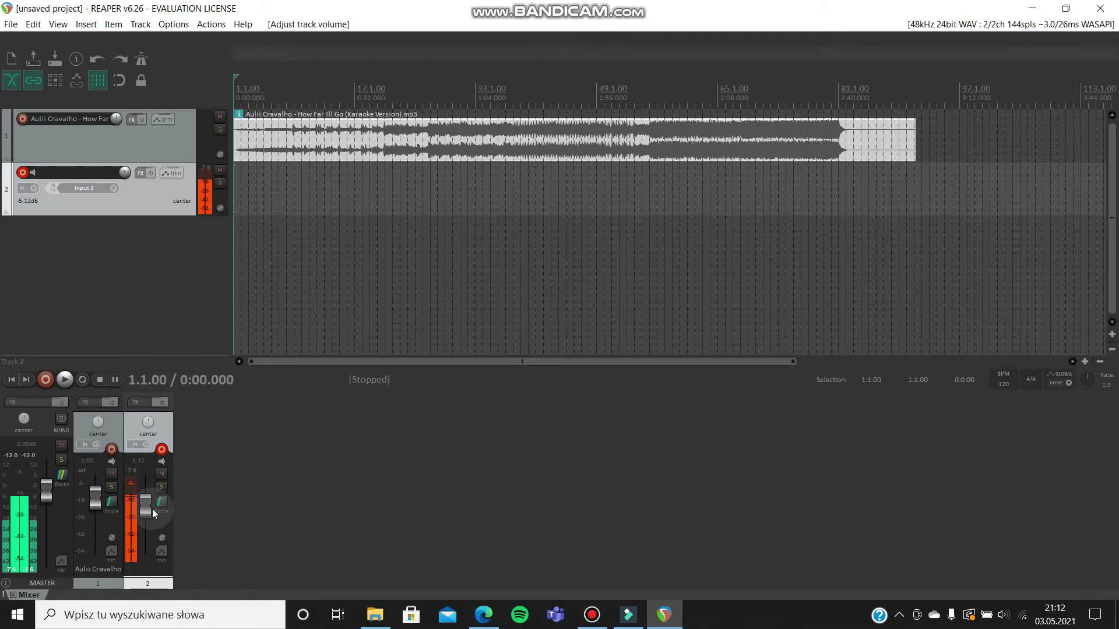
left_click(971, 26)
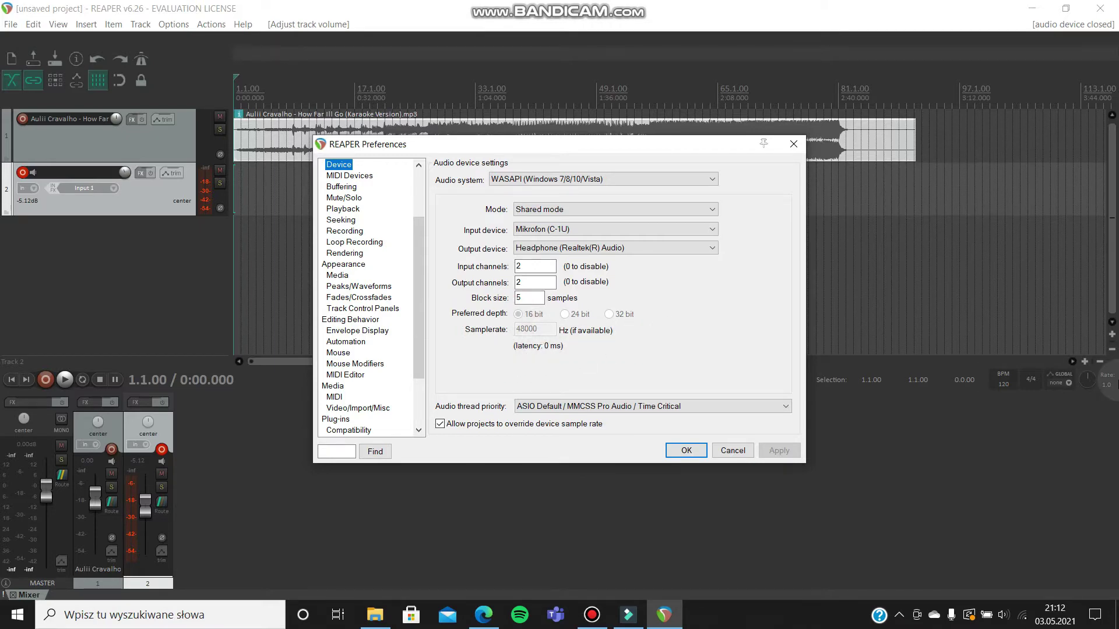
left_click(695, 449)
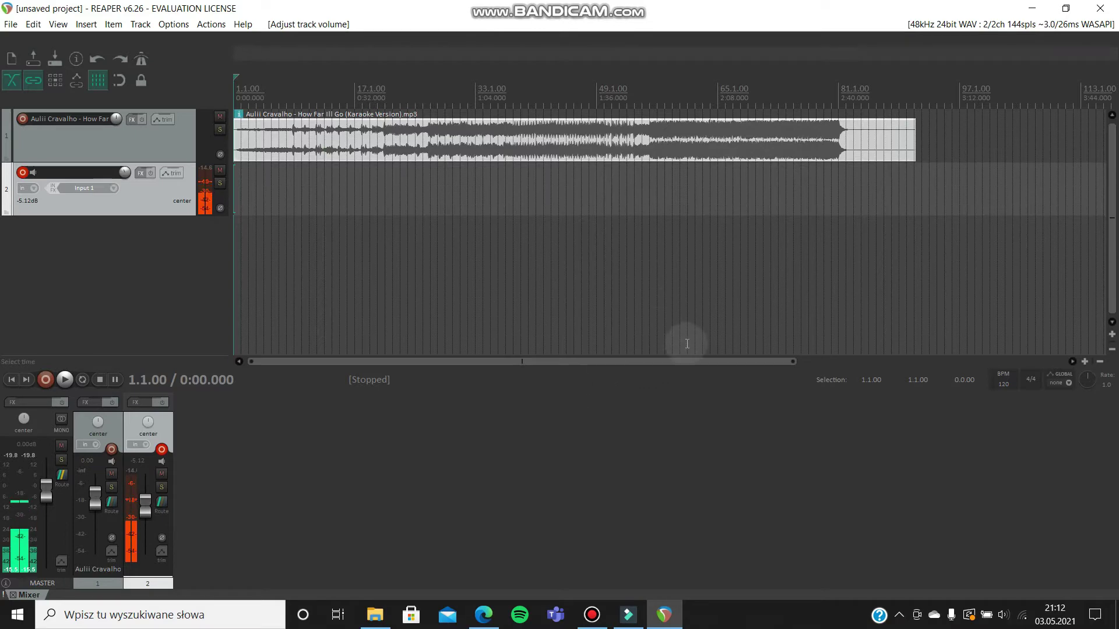
Step: Add the Klanghelm VST: DC1A3 plug-in to the effects chain of track 2
left_click(140, 173)
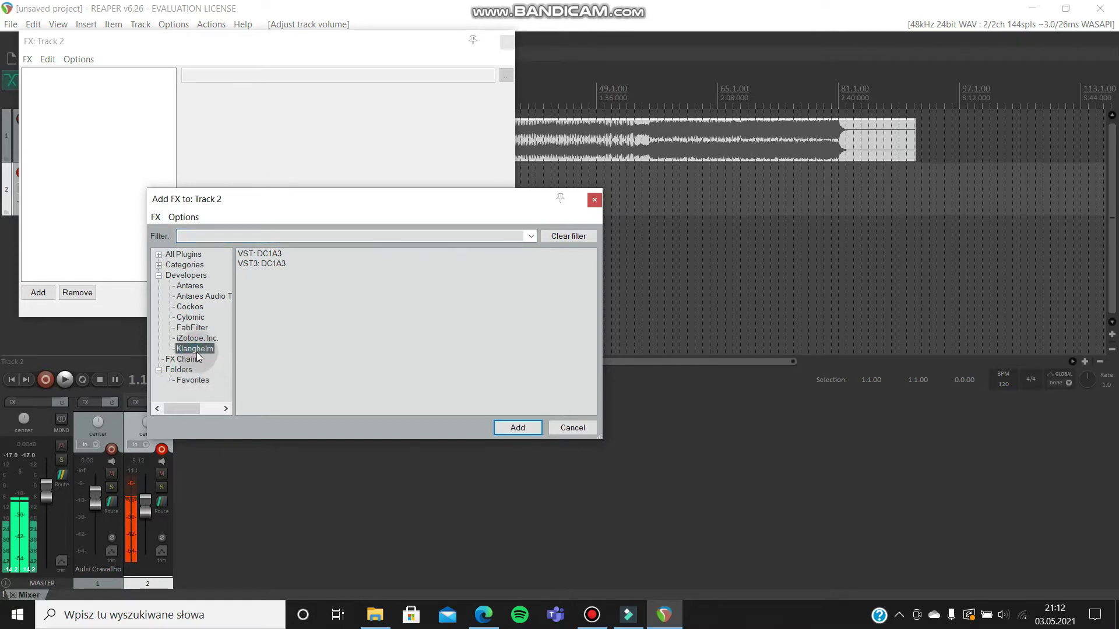
left_click(260, 254)
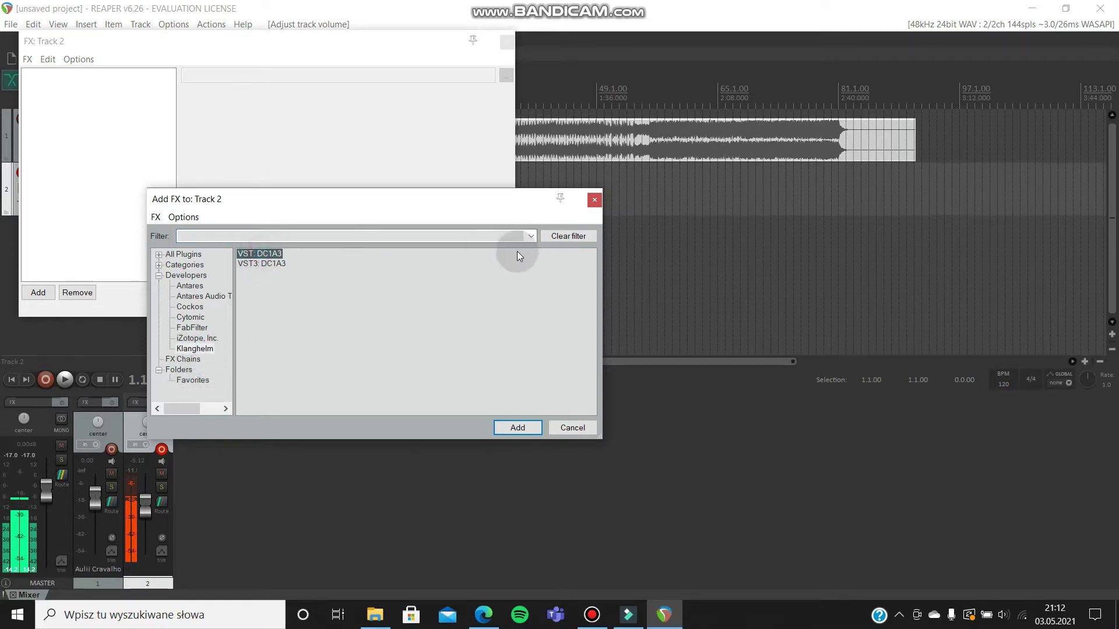
double_click(262, 257)
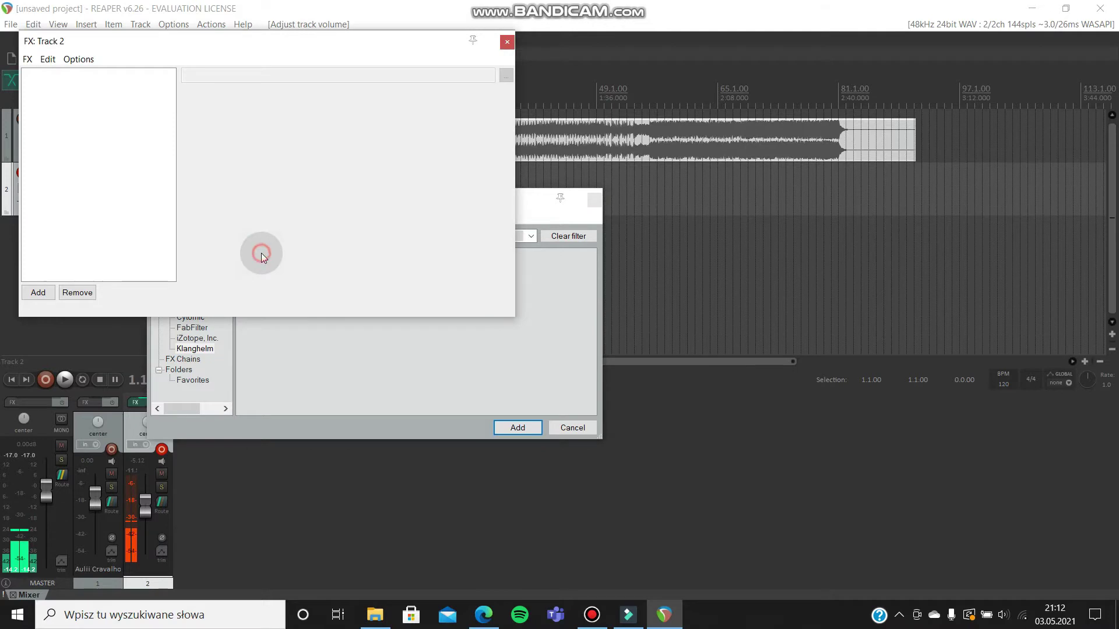
Step: Set the DC1A3 input to about -3.2 and output to about 13.0, and lower track 2's volume to about -6.82 dB
left_click_drag(274, 244, 412, 299)
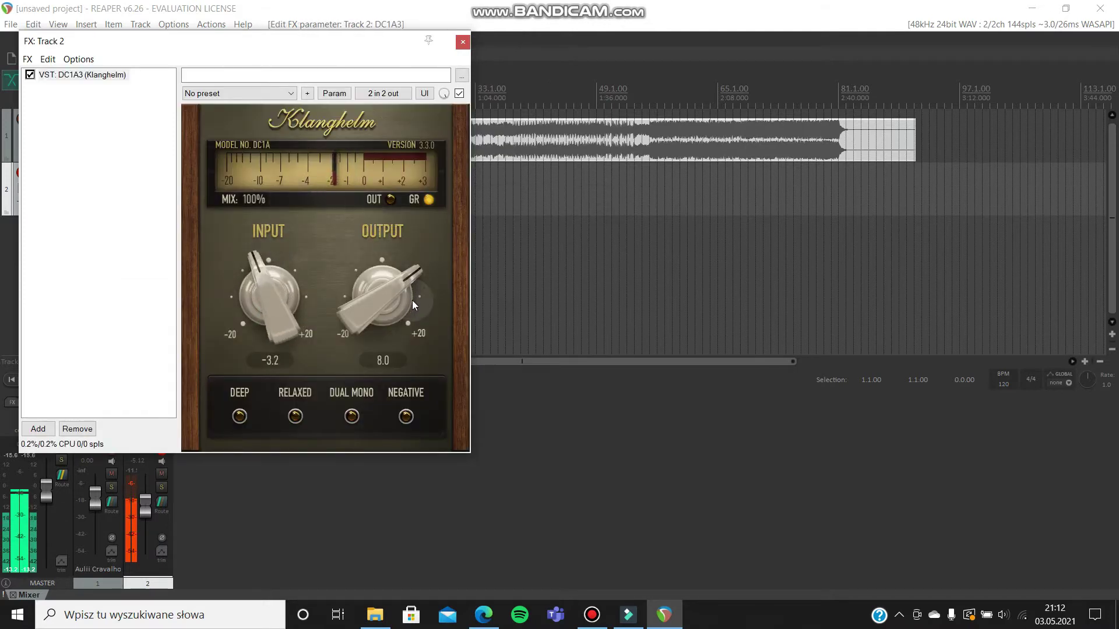
left_click_drag(382, 261, 382, 242)
left_click_drag(145, 506, 145, 524)
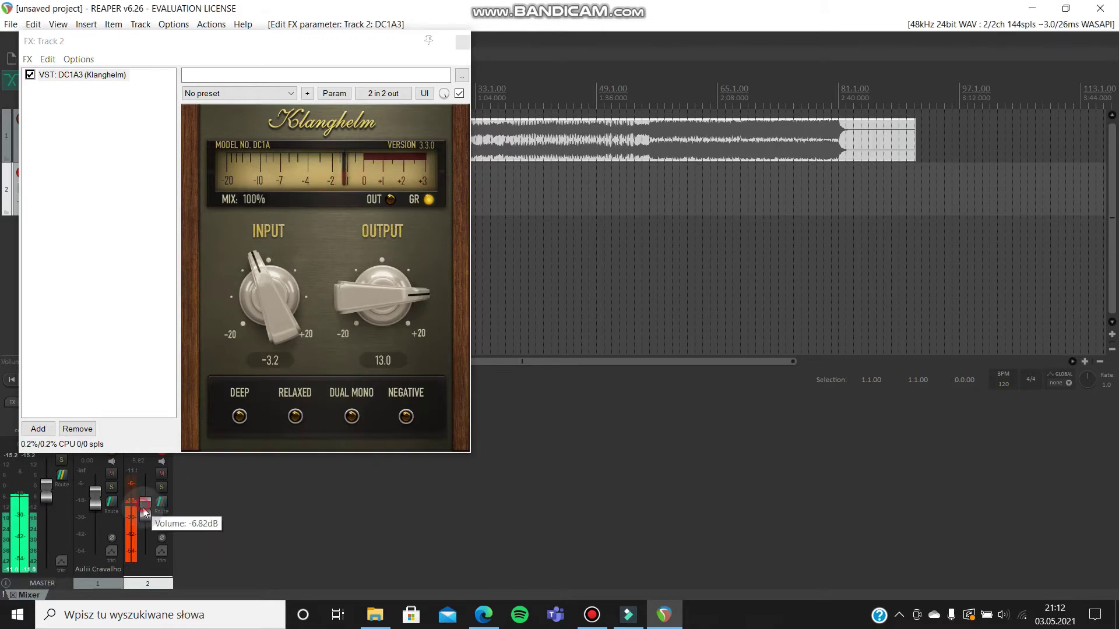
Step: Add the Cockos VST: ReaVerb plug-in to track 2's effects chain
right_click(120, 257)
left_click(135, 252)
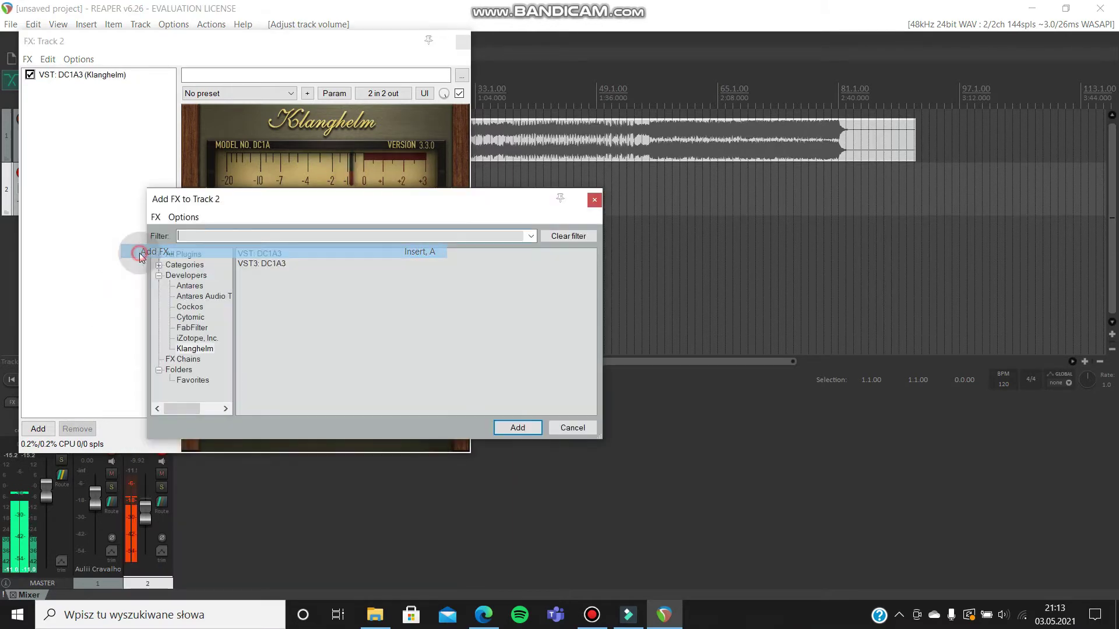
left_click(191, 307)
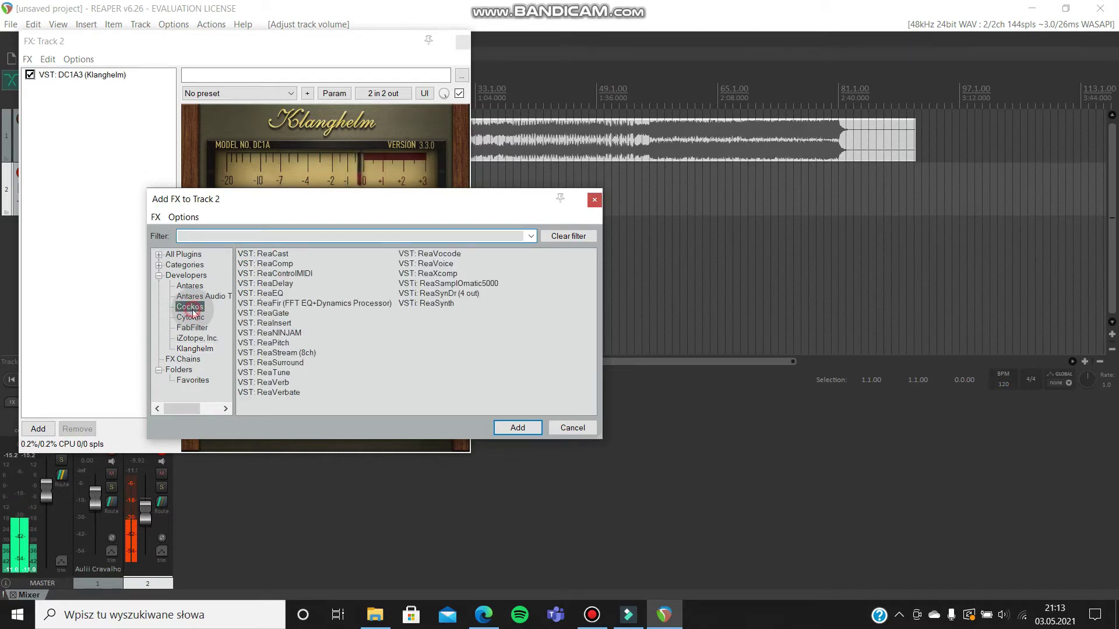
double_click(273, 383)
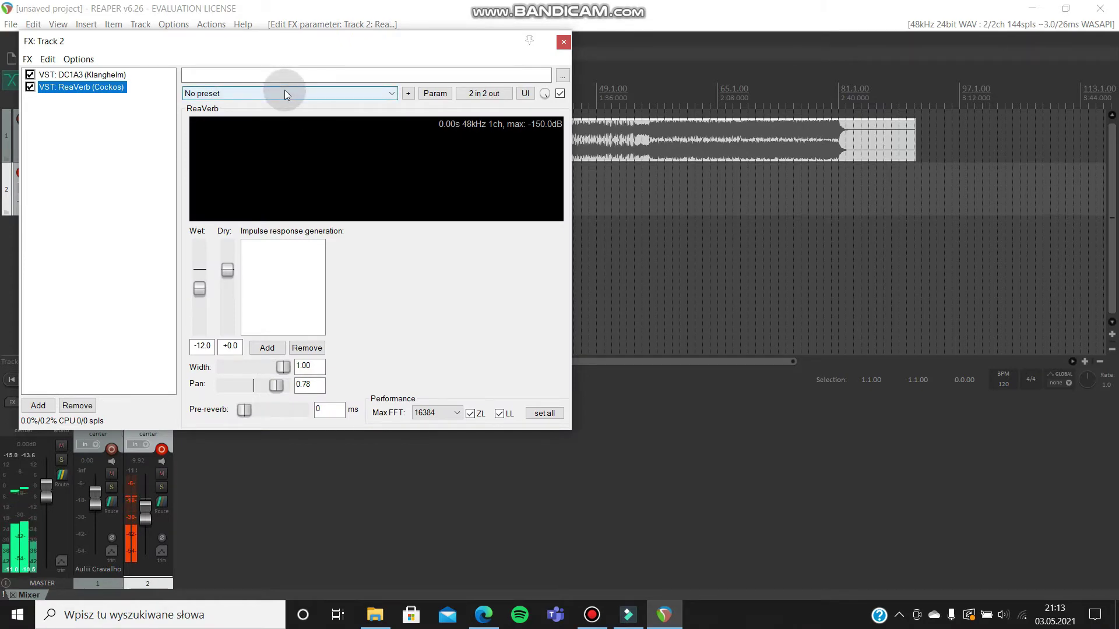
Step: Load the sweetverbo preset in ReaVerb, set its wet level to about -40.2 and close the effects window
left_click(342, 97)
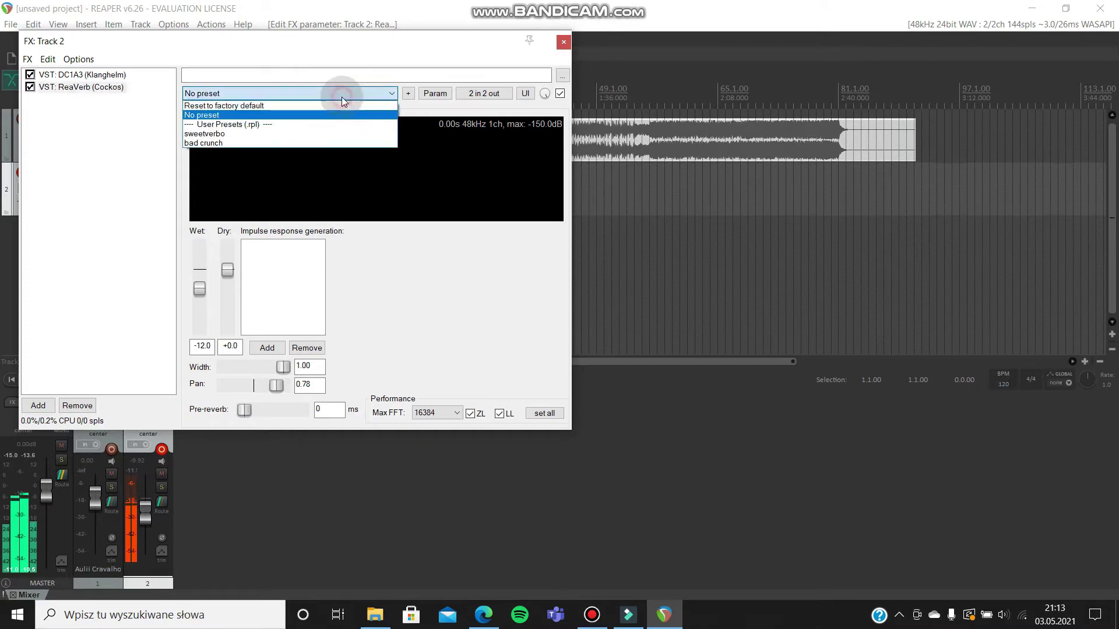
left_click(336, 136)
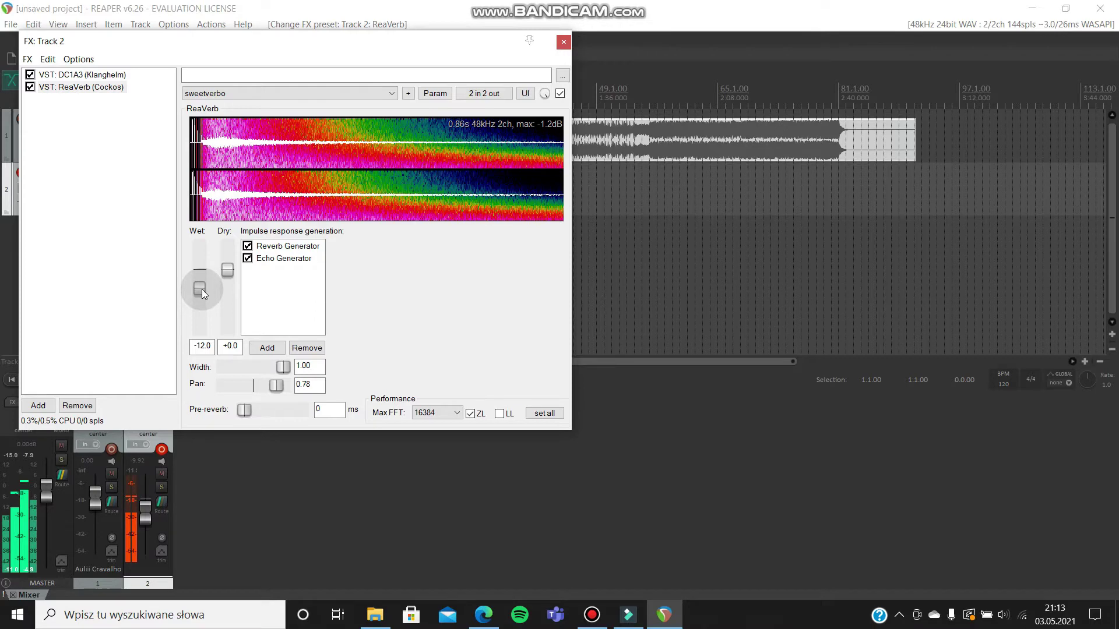
left_click_drag(201, 296, 201, 310)
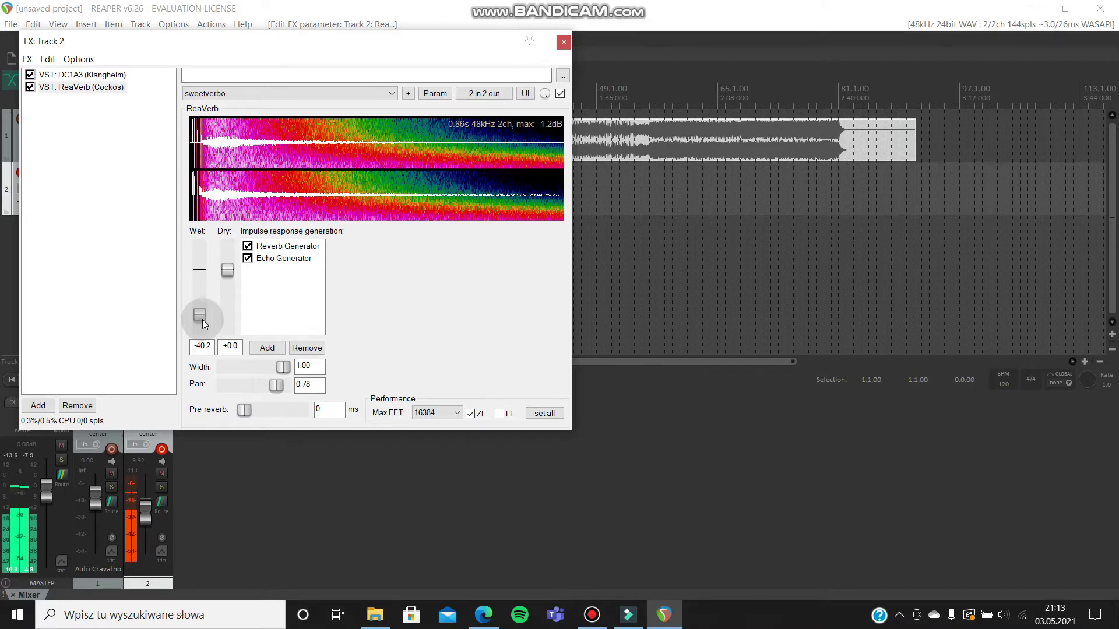
left_click(560, 43)
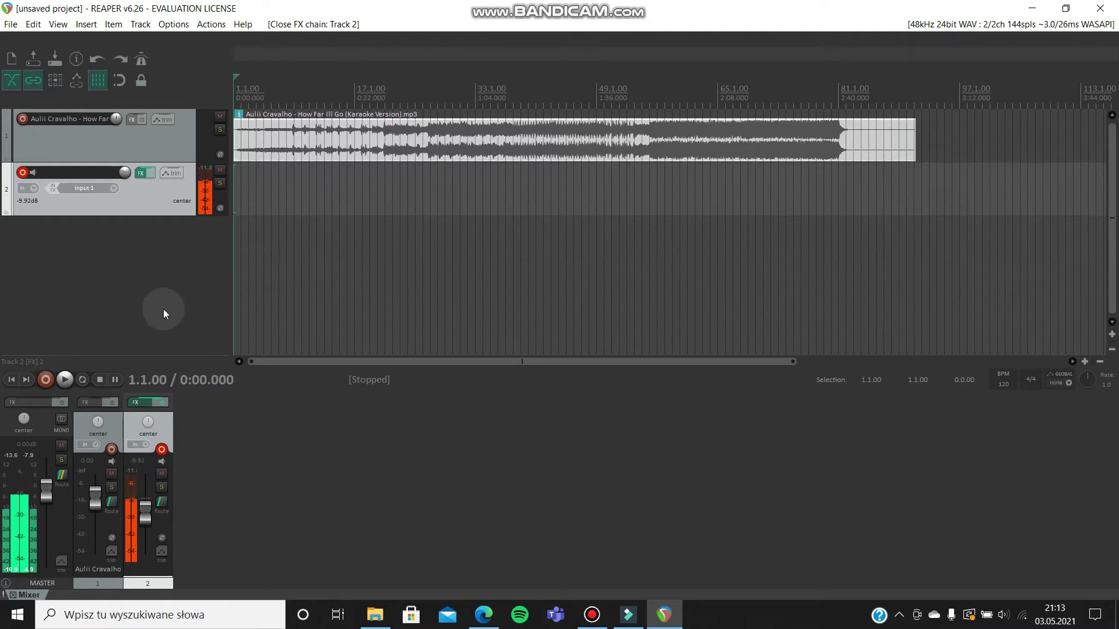
Step: Record a short test take on track 2, delete its recorded file and disarm the track
left_click(44, 380)
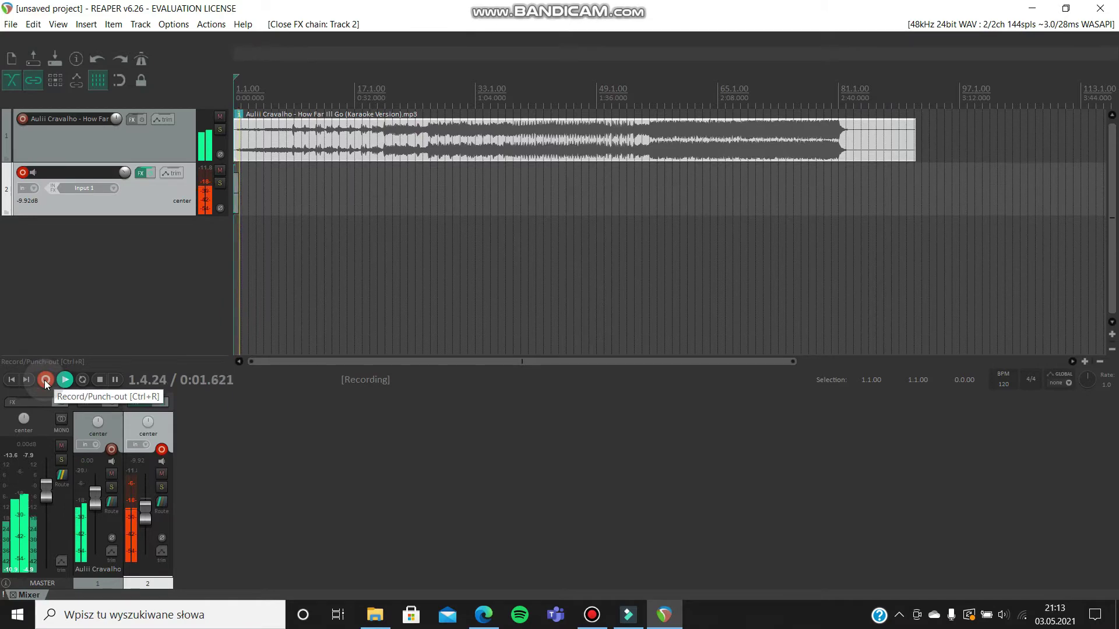
left_click(101, 380)
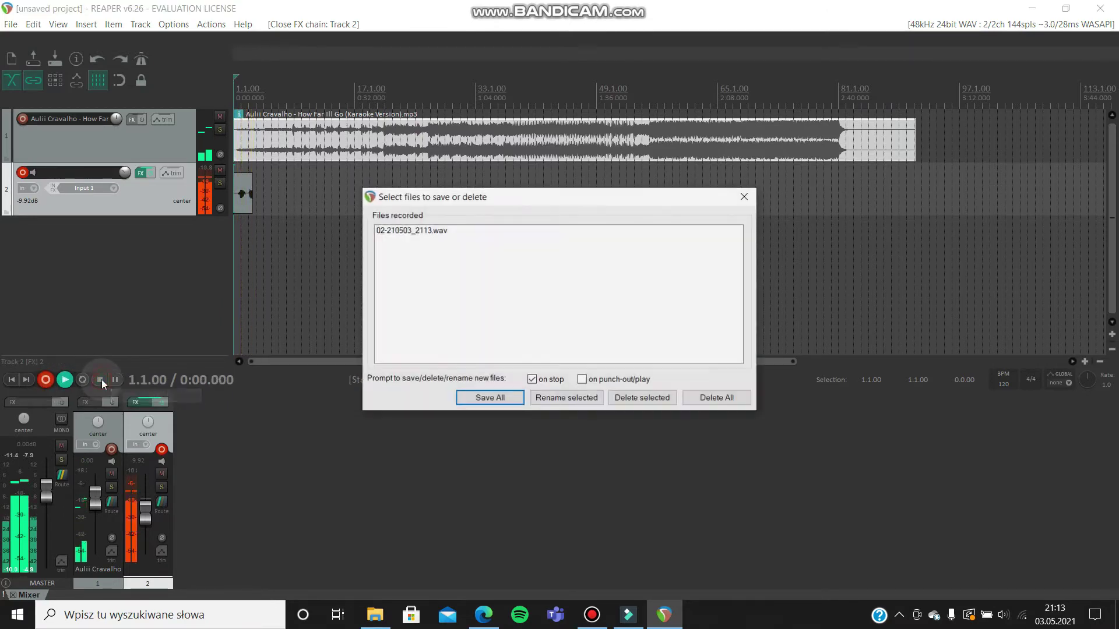
left_click(733, 398)
left_click(532, 353)
left_click(22, 172)
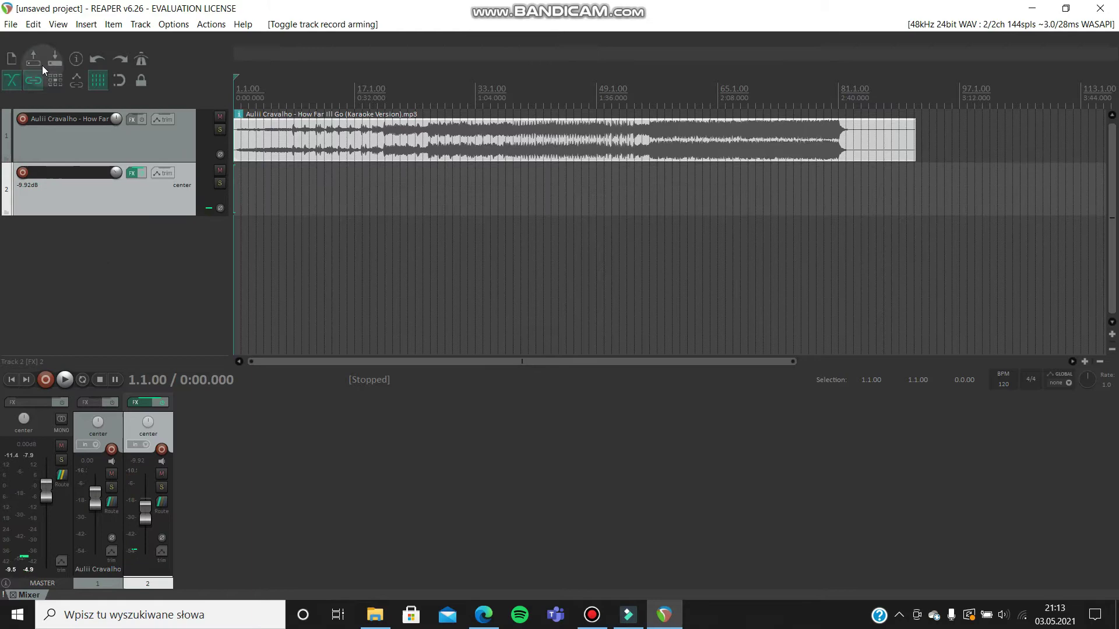
Step: Save the project under the name projekt
left_click(10, 24)
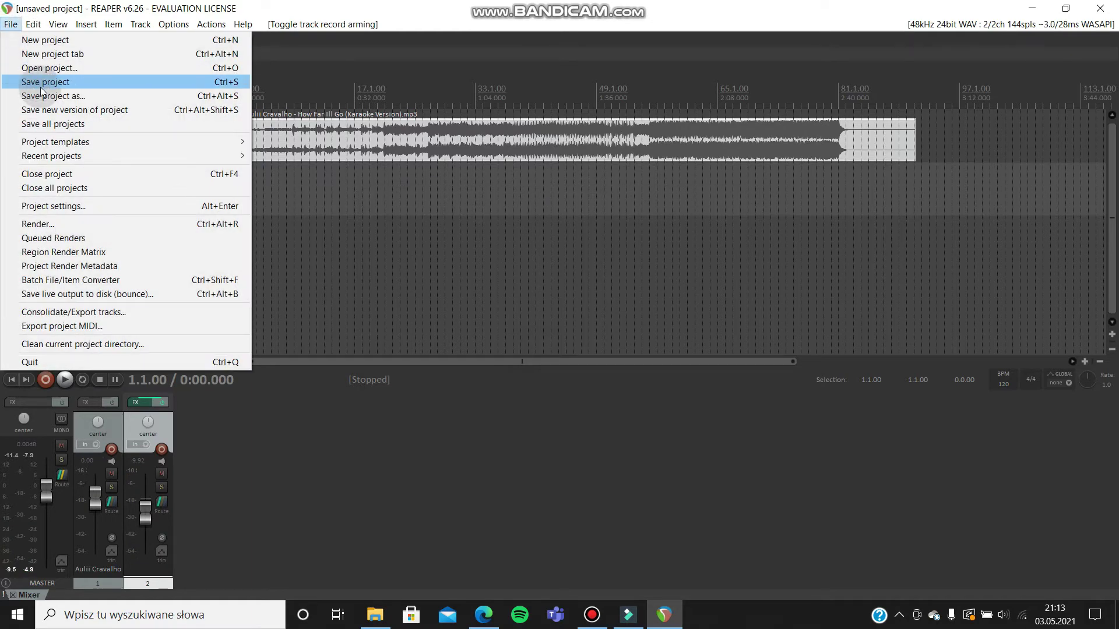
left_click(271, 431)
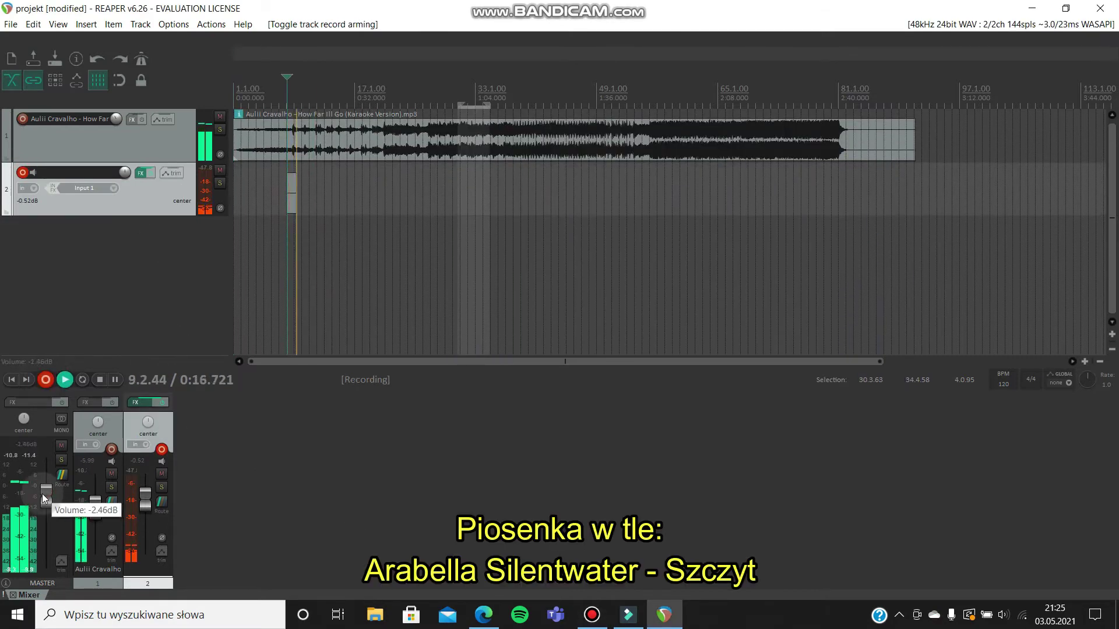
Step: Lower track 2's volume to about -1.70 dB during its vocal take and stop recording
scroll(145, 501, "down", 2)
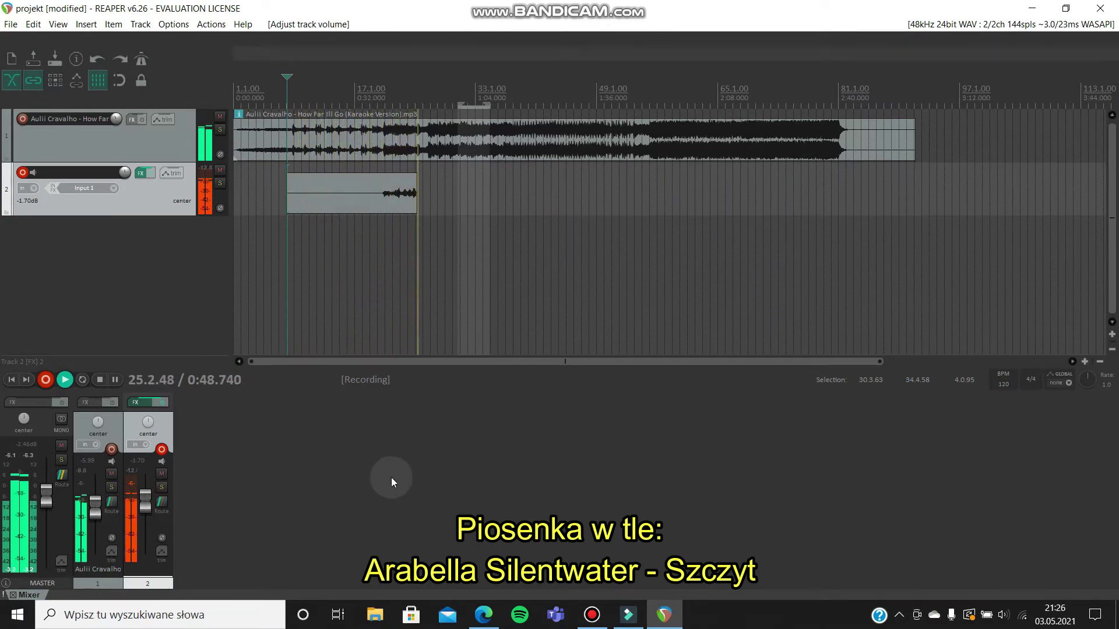
key("space")
Step: Add track 3 and paste the DC1A3 and ReaVerb effects into its effects chain
key("ctrl+t")
left_click(140, 226)
key("ctrl+v")
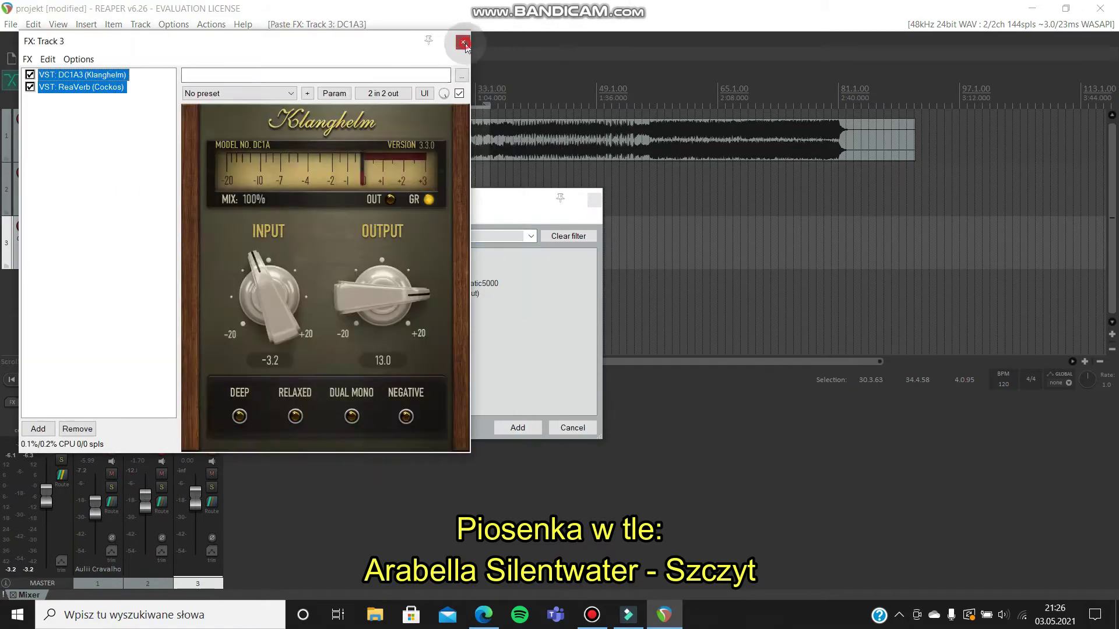
left_click(462, 42)
Step: Arm track 3 and record a second vocal take over the karaoke track from about 0:34
left_click(22, 226)
left_click(46, 380)
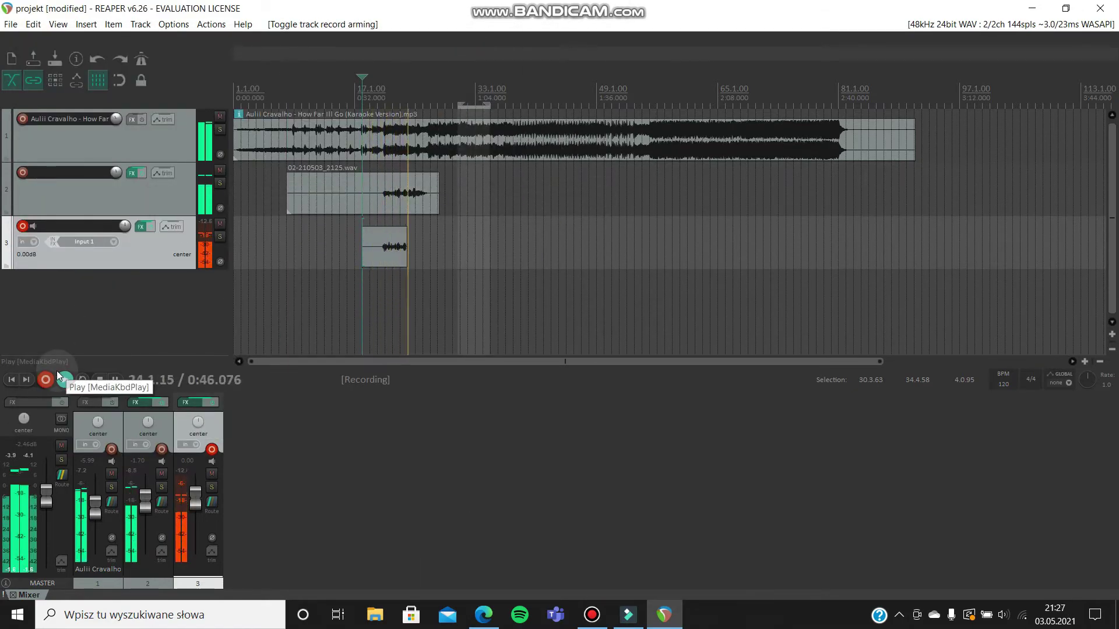
key("space")
Step: Add track 4 and paste the DC1A3 and ReaVerb effects into its effects chain
key("ctrl+t")
left_click(141, 280)
key("ctrl+v")
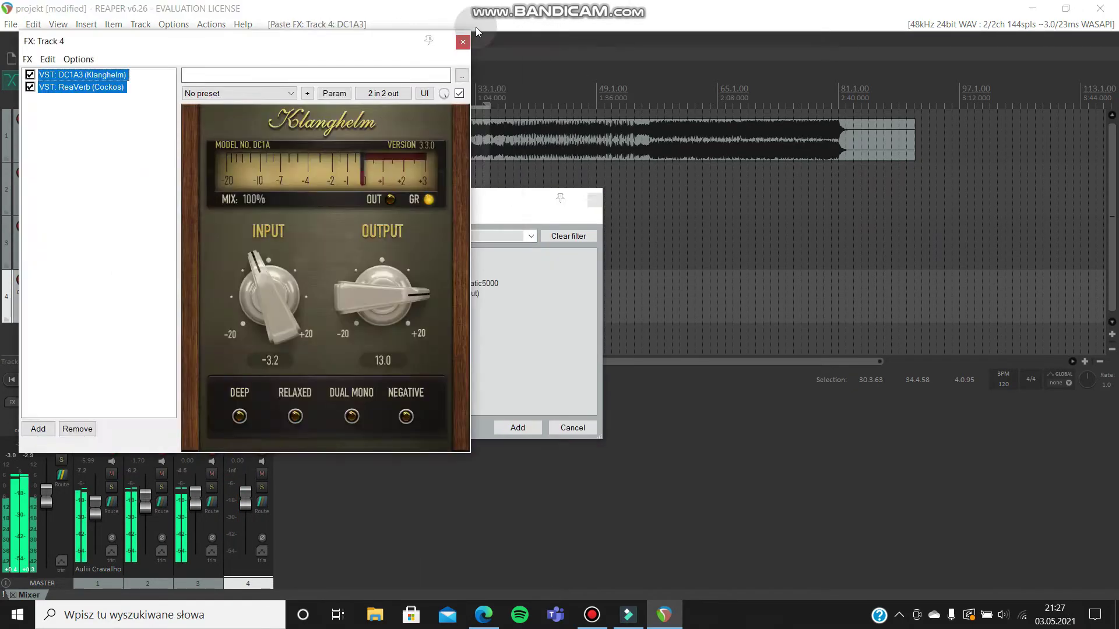
left_click(463, 42)
Step: Arm track 4 and record a third vocal take from about 0:26
left_click(22, 280)
left_click(46, 380)
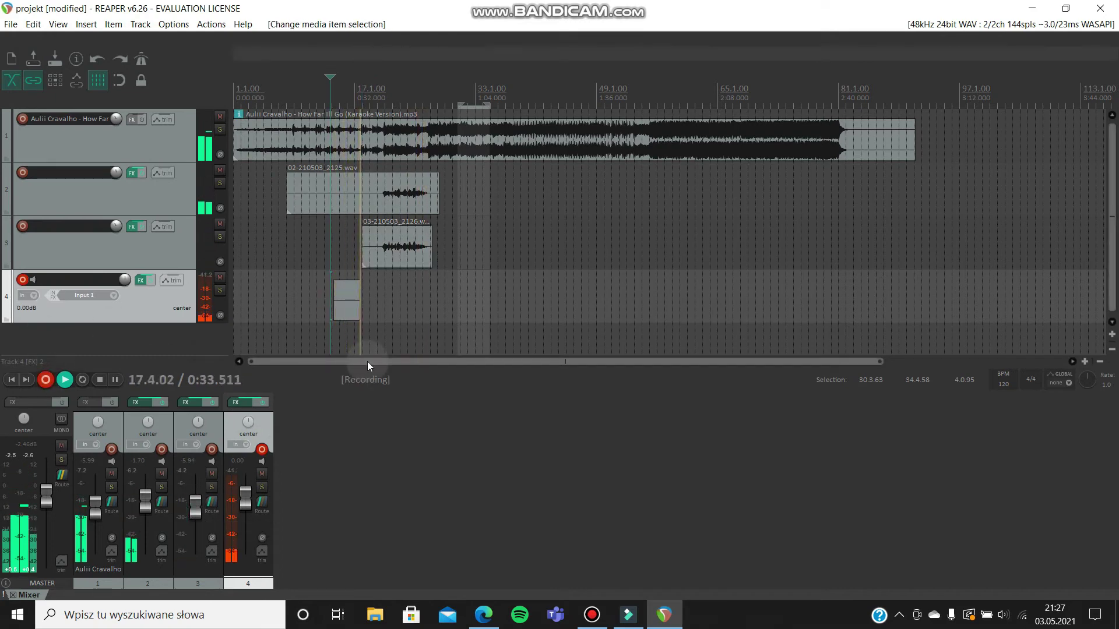
key("space")
Step: Play back the layered vocals and lower the volumes of tracks 3 and 4 to about -9 dB
key("space")
left_click_drag(196, 502, 246, 512)
Step: Add track 5 with the same DC1A3 and ReaVerb effects as the other vocal tracks
key("ctrl+t")
left_click(131, 275)
left_click(592, 200)
Step: Arm track 5 and record a vocal take for the next part of the song from about 0:46
left_click(22, 276)
left_click(46, 380)
left_click(920, 340)
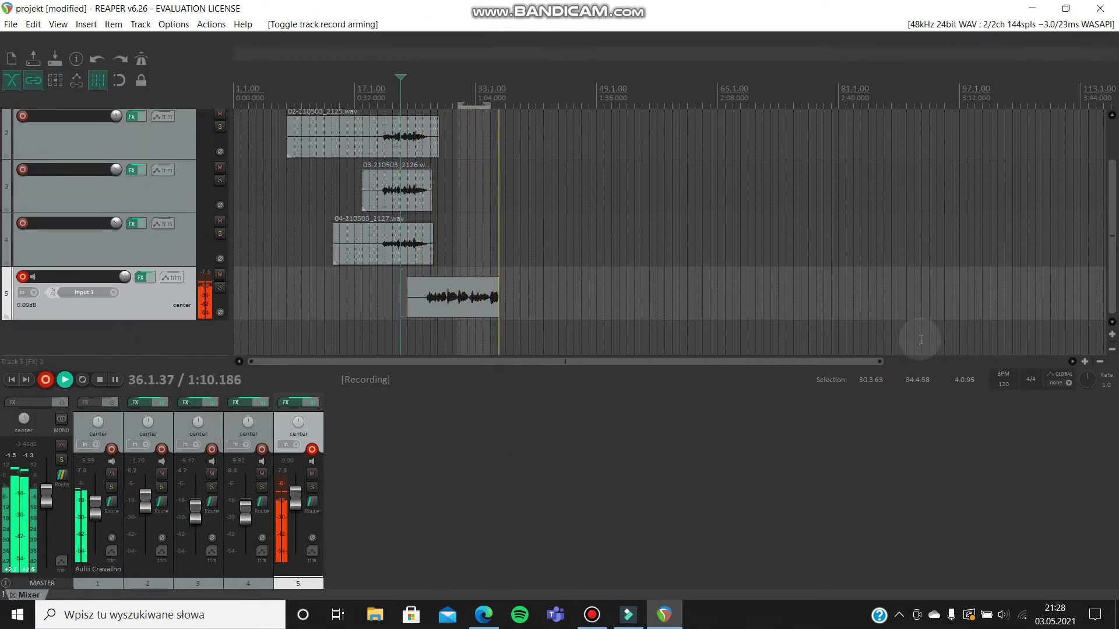
key("space")
Step: Play back the track 5 take and add track 6 with the same vocal effects chain
key("space")
key("ctrl+t")
left_click(336, 402)
key("Escape")
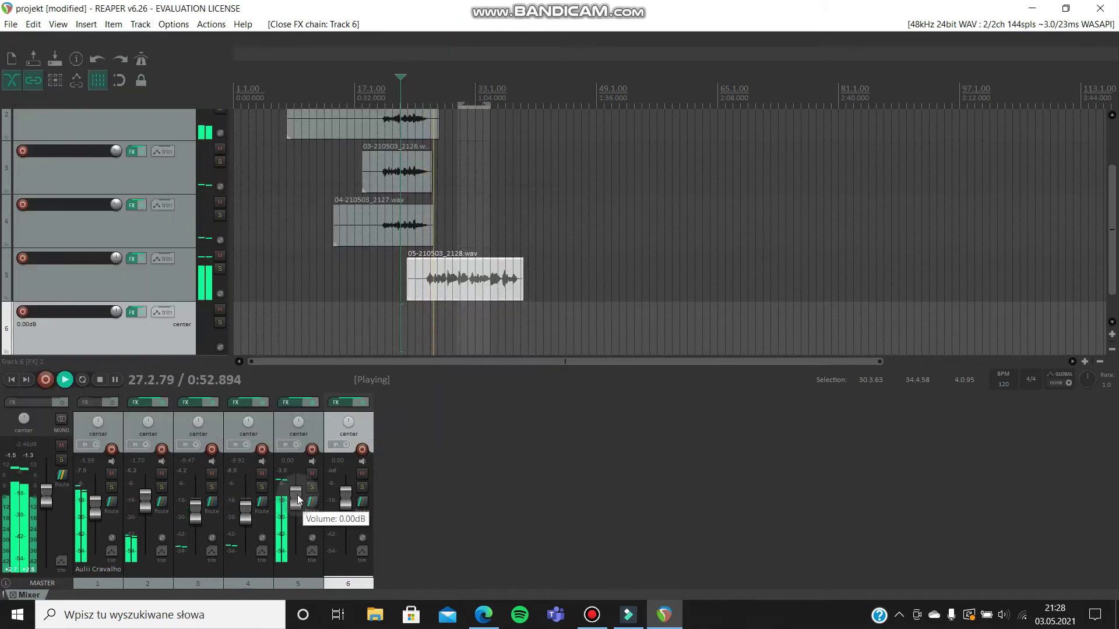
Step: Delete the vocal take on track 5, rearm the track and record a replacement take
scroll(426, 257, "down", 1)
left_click(425, 257)
key("Delete")
left_click(22, 223)
key("ctrl+r")
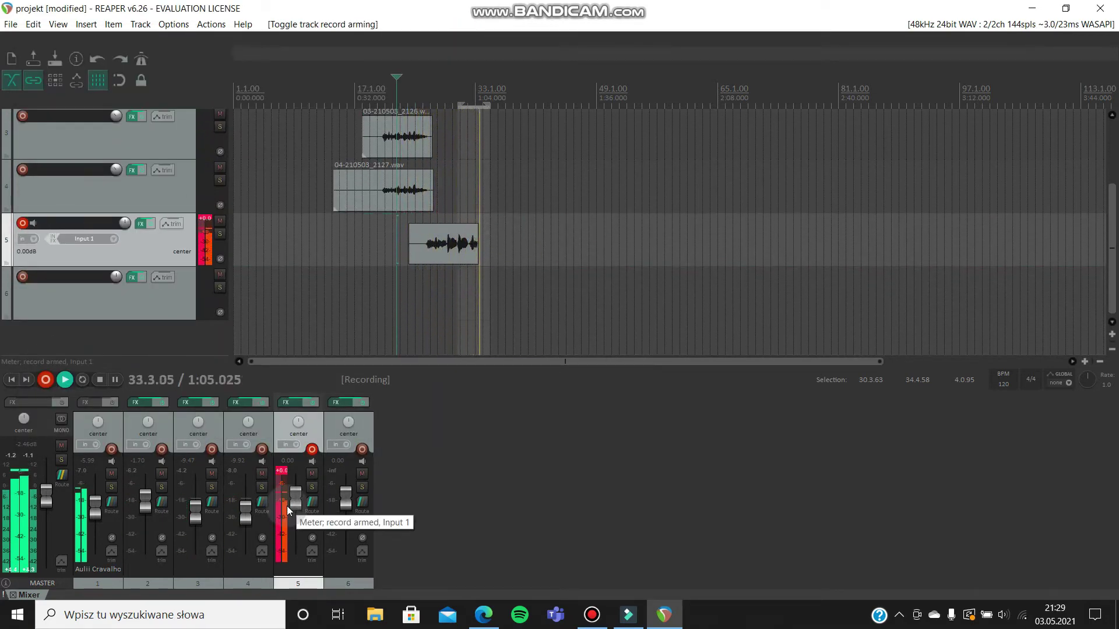
key("space")
Step: Play back the replacement take and nudge it slightly earlier on track 5
key("space")
left_click(330, 519)
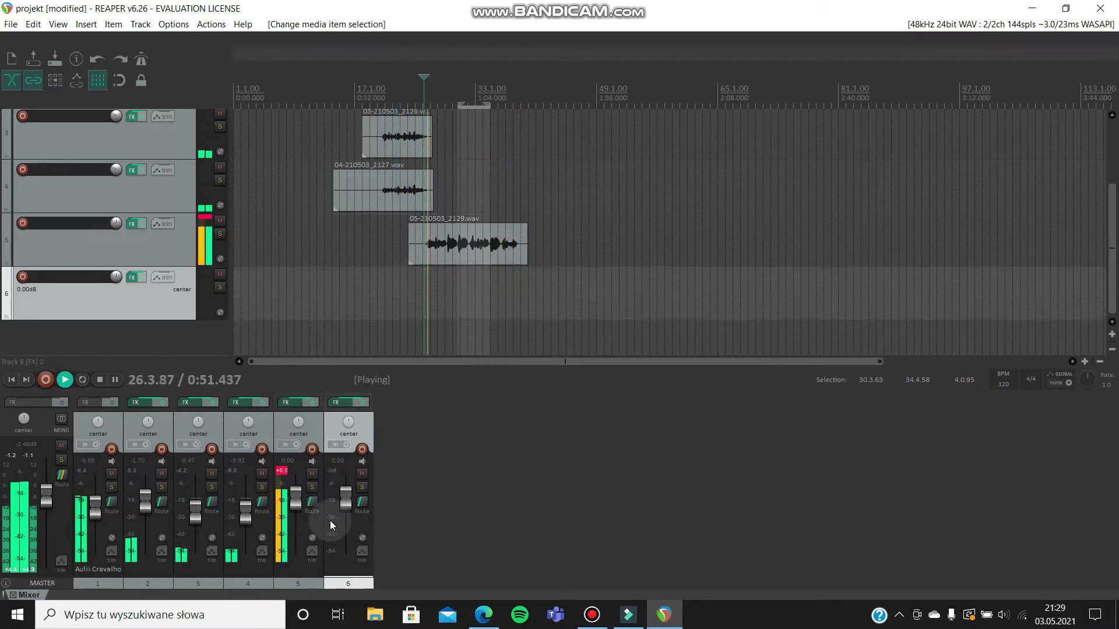
scroll(545, 305, "up", 5)
left_click_drag(494, 250, 492, 249)
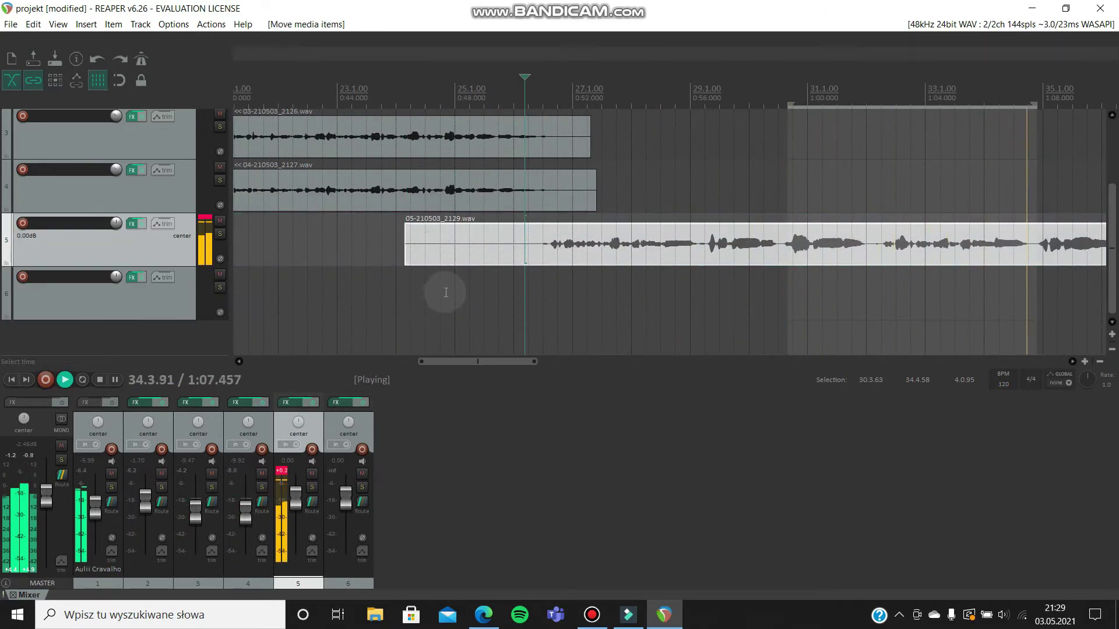
Step: Delete the nudged take on track 5 and record a new vocal take from about 0:46
scroll(446, 292, "down", 5)
key("Delete")
key("ctrl+r")
left_click(312, 449)
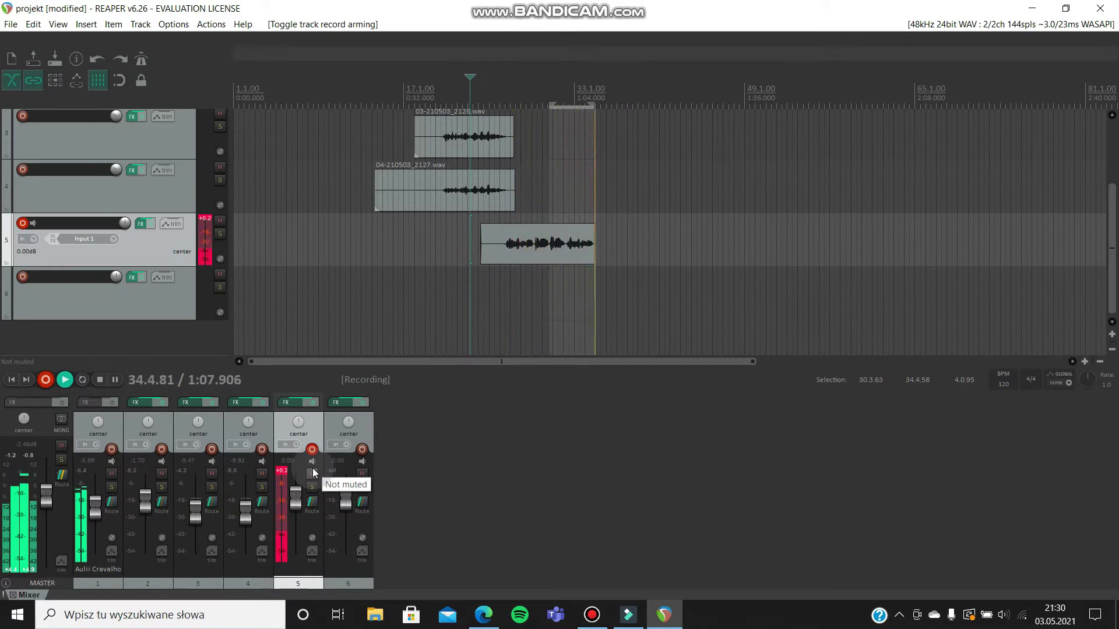
key("space")
Step: Raise the master volume to +1.00 dB during playback
scroll(52, 492, "up", 3)
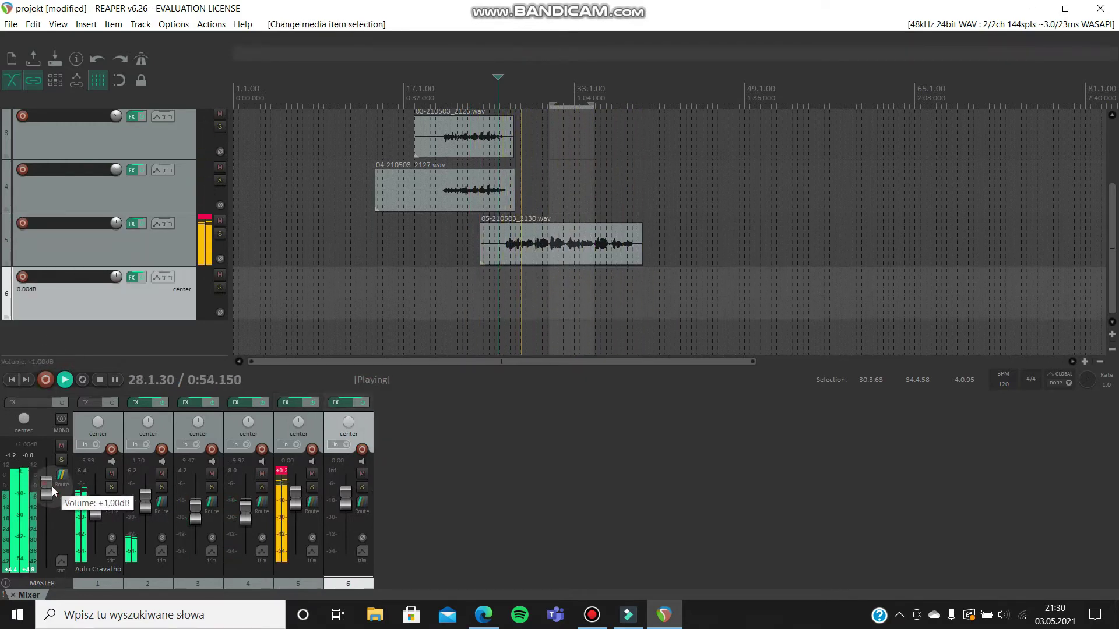
left_click(599, 622)
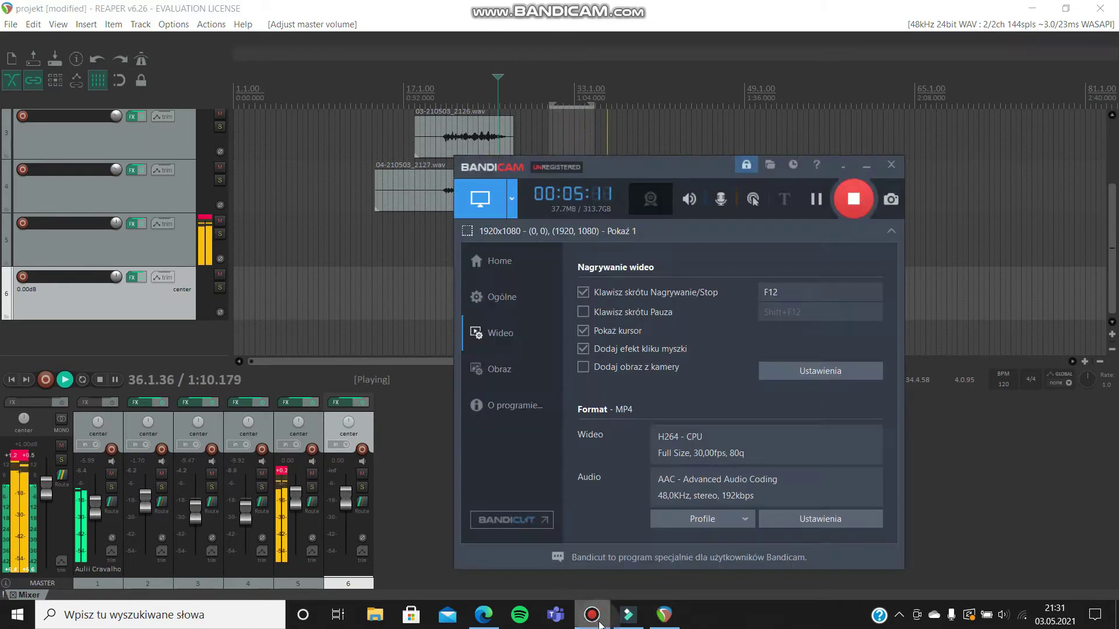
left_click(599, 623)
Step: Arm track 6 and record a vocal take doubling the one on track 5
left_click(22, 276)
key("ctrl+r")
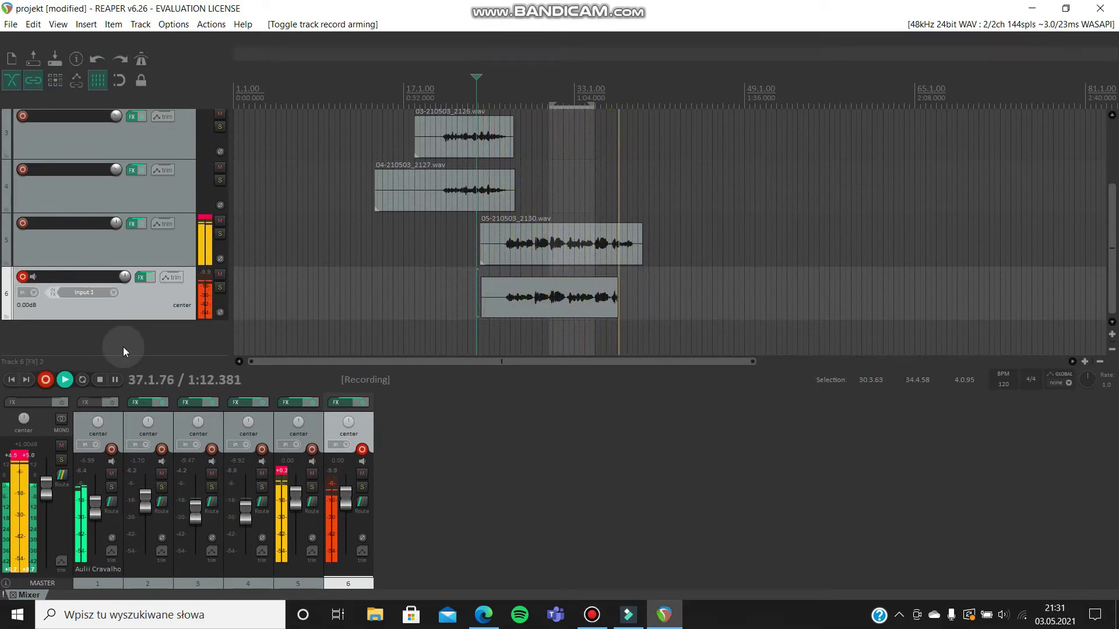
key("space")
Step: Add track 7 with the same vocal effects chain and select the track 5 take for a closer look
double_click(123, 347)
left_click(132, 313)
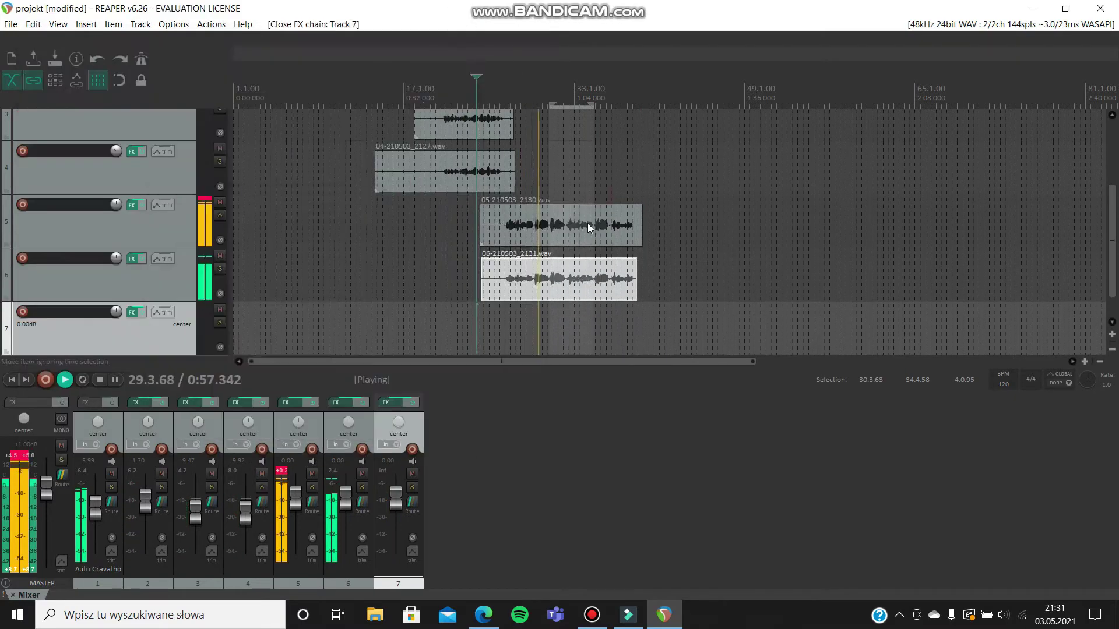
left_click(600, 199)
scroll(405, 294, "up", 3)
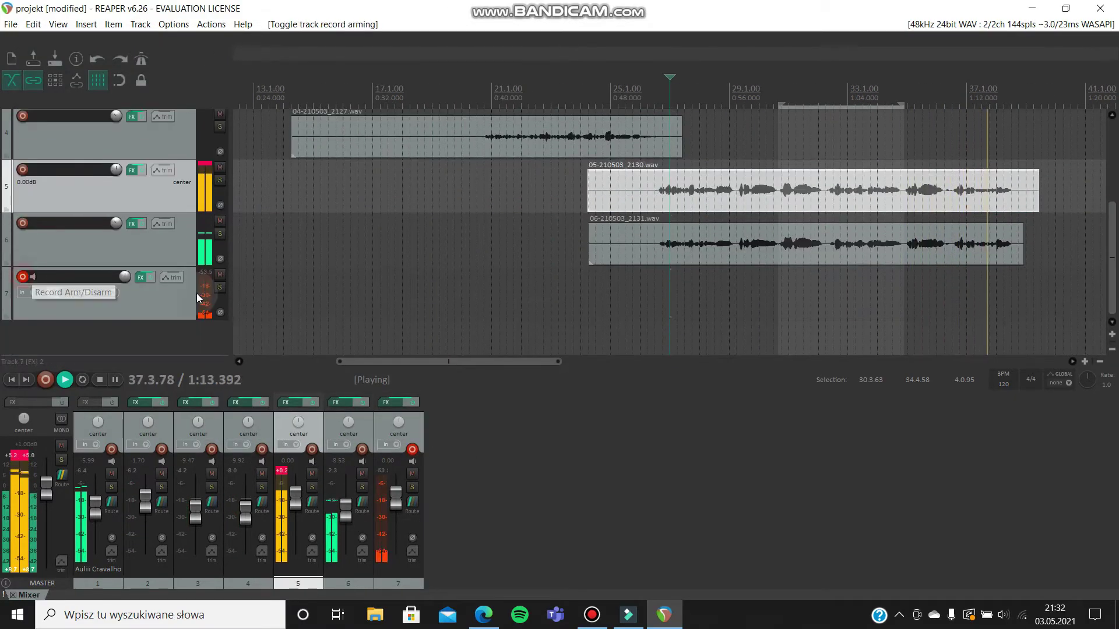
Step: Record a vocal take on armed track 7 from about 0:46 and lower the track's volume to about -6 dB
left_click(23, 277)
left_click(44, 379)
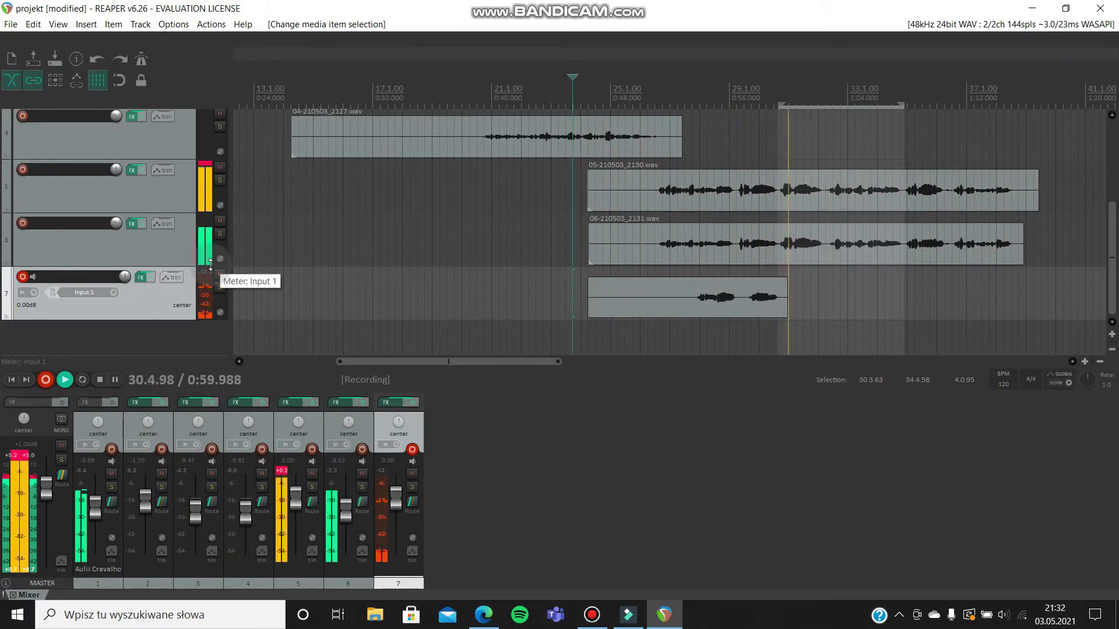
left_click(694, 345)
left_click_drag(396, 498, 396, 507)
scroll(1103, 210, "down", 3)
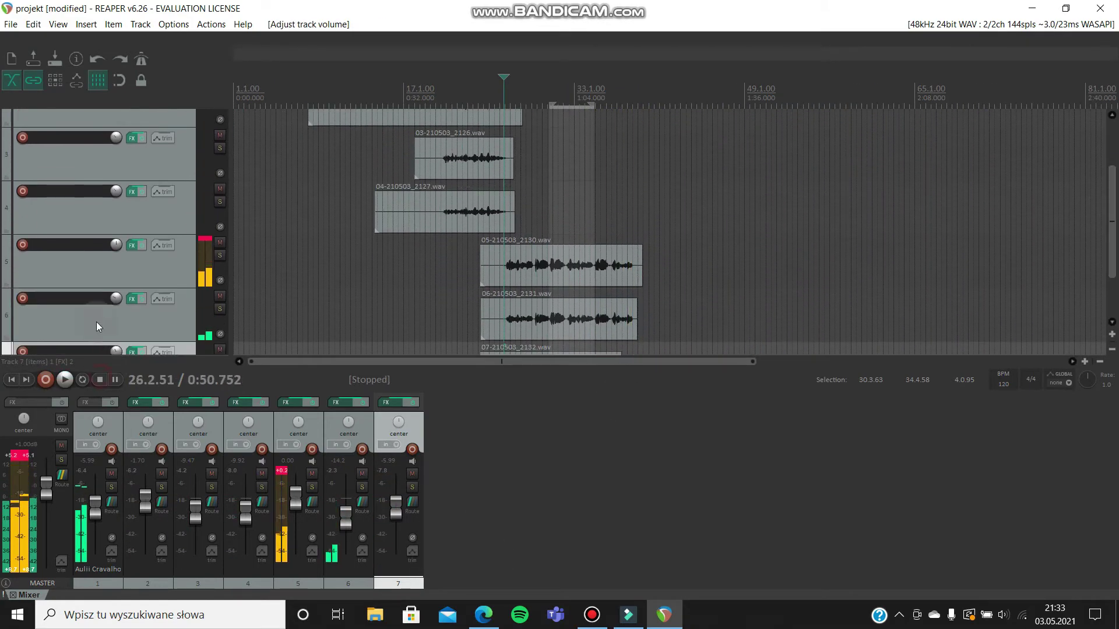
Step: Look over the recorded vocal tracks and briefly play the mix from about 0:37
scroll(923, 324, "up", 2)
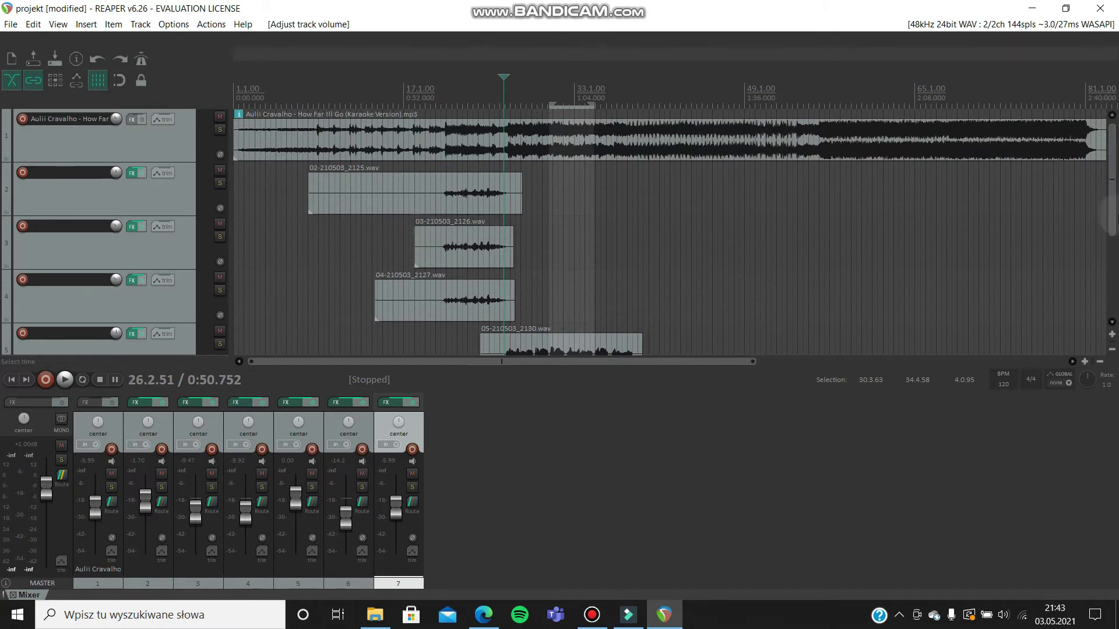
scroll(1115, 187, "down", 1)
scroll(1115, 187, "down", 1)
scroll(1115, 187, "up", 1)
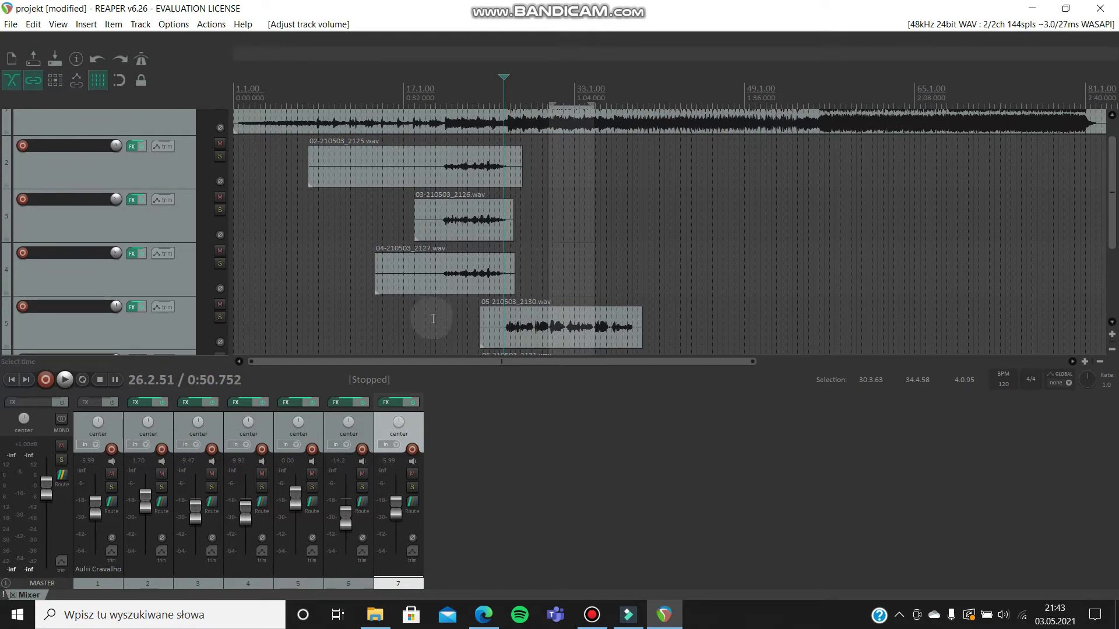
scroll(1110, 192, "up", 1)
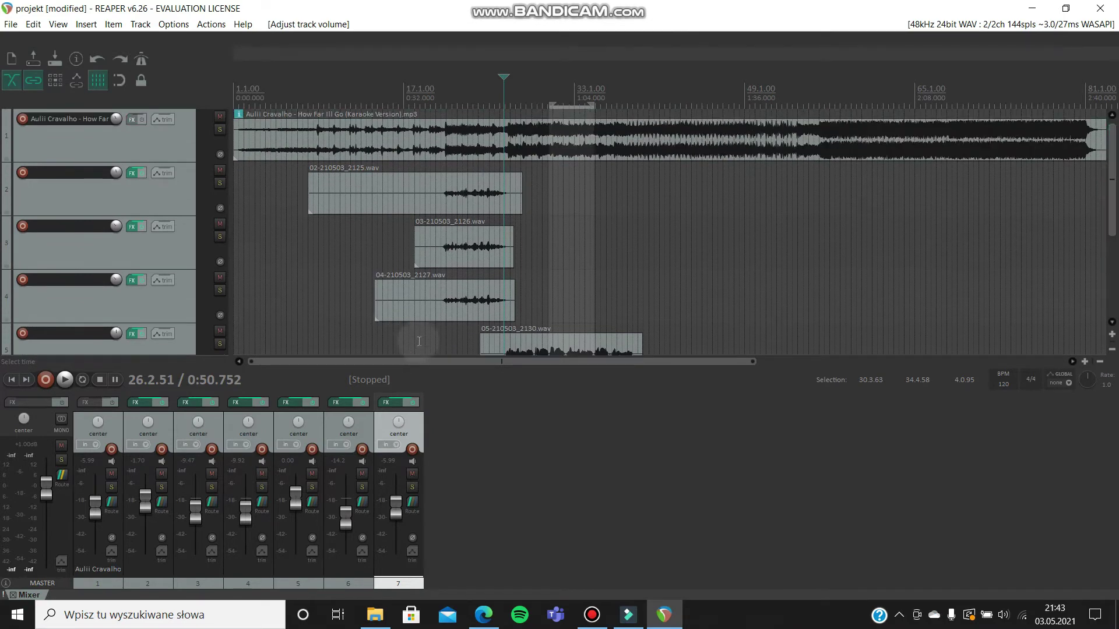
left_click(431, 341)
left_click(65, 380)
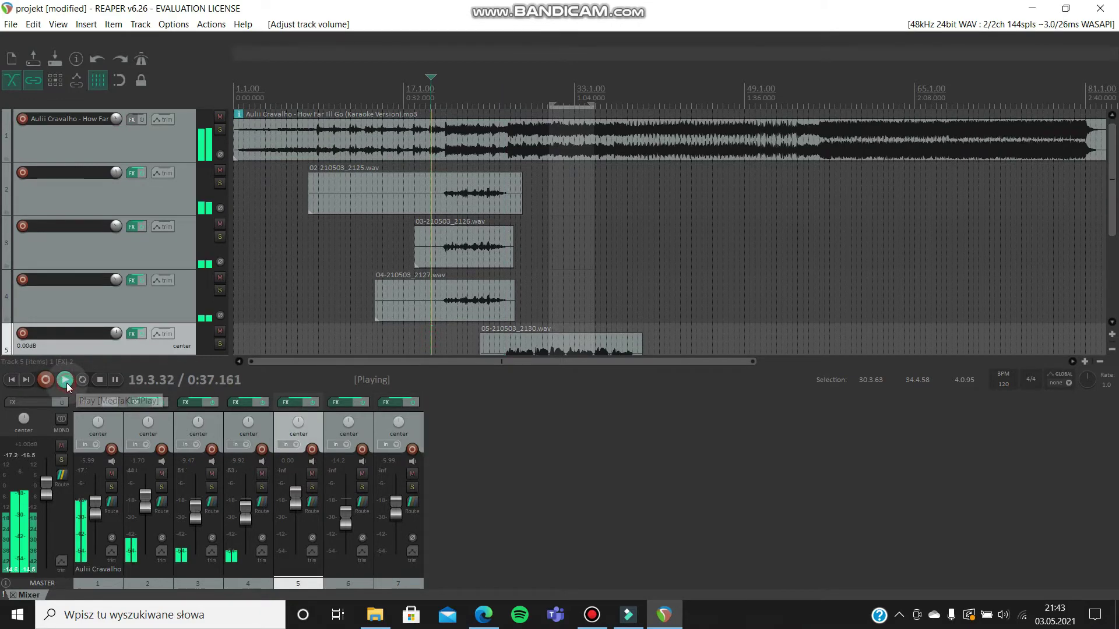
left_click(100, 380)
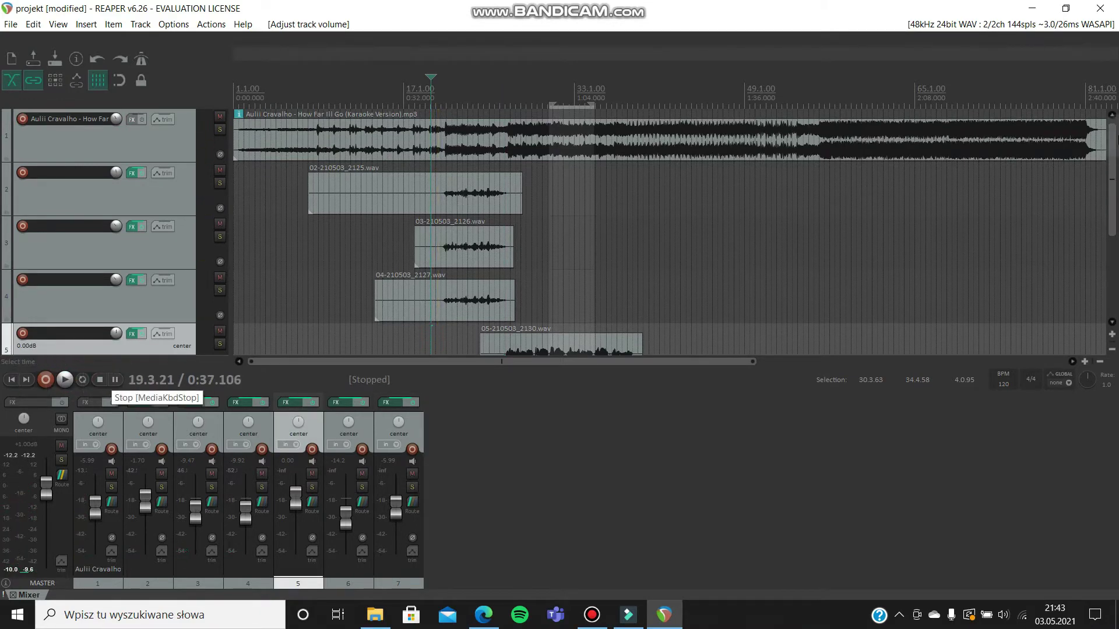
Step: Set the audio output device to Speaker (Realtek(R) Audio) in the audio device settings
left_click(1072, 24)
left_click(625, 253)
left_click(625, 289)
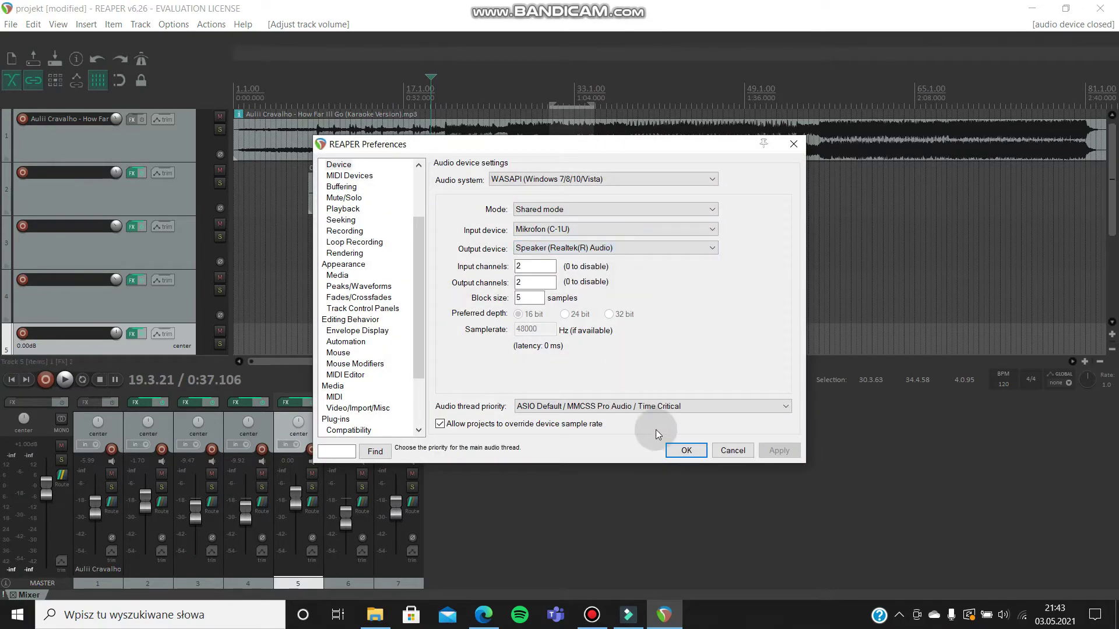
left_click(682, 450)
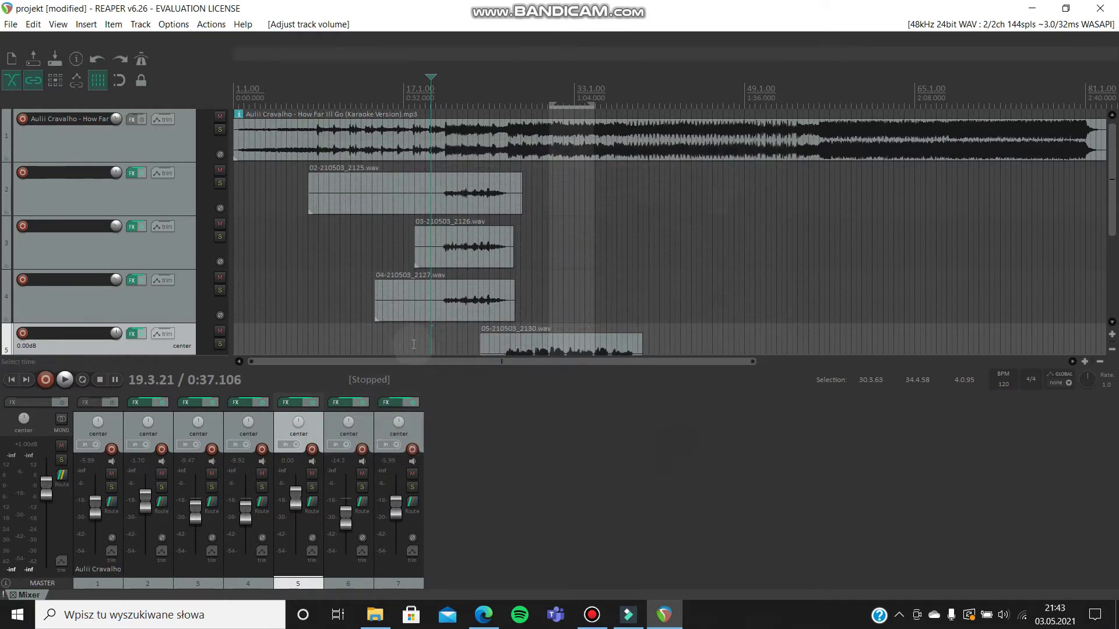
Step: Play the mix and set the volume of track 2 to about -1.3 dB, track 3 to -11.4 dB and track 4 to -11.8 dB
left_click(65, 379)
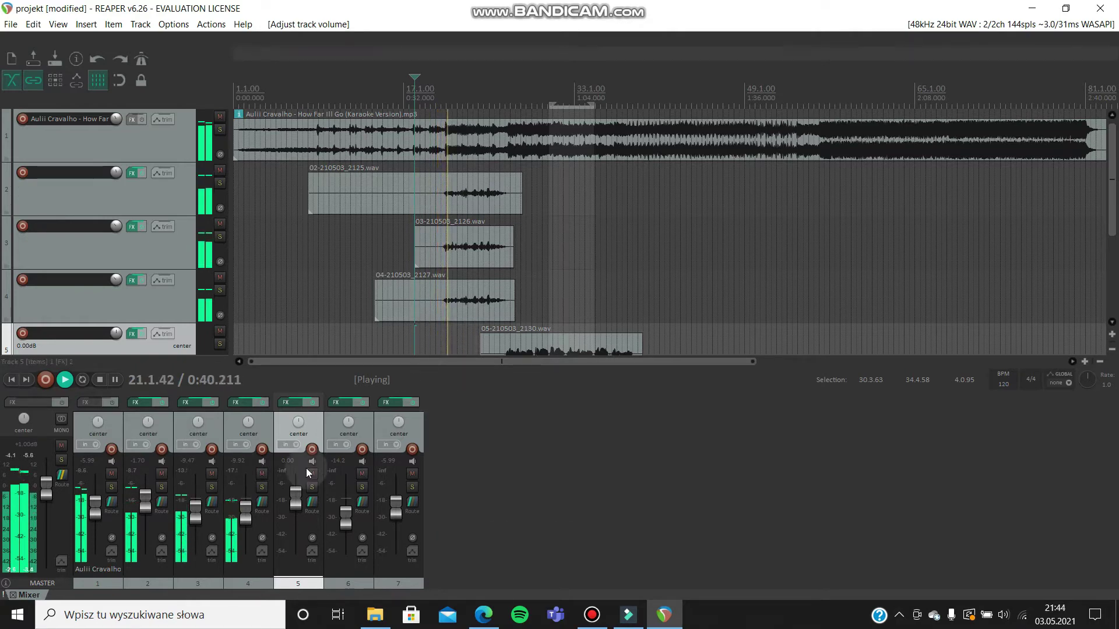
left_click_drag(151, 506, 147, 502)
left_click(248, 517)
left_click_drag(248, 517, 196, 511)
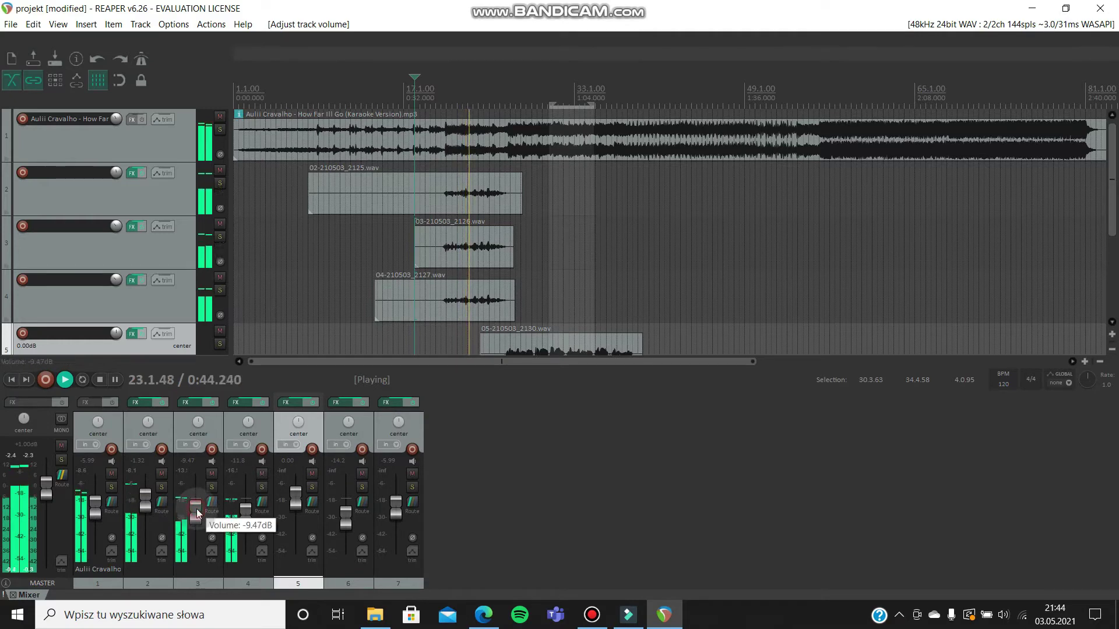
left_click_drag(1110, 181, 1116, 255)
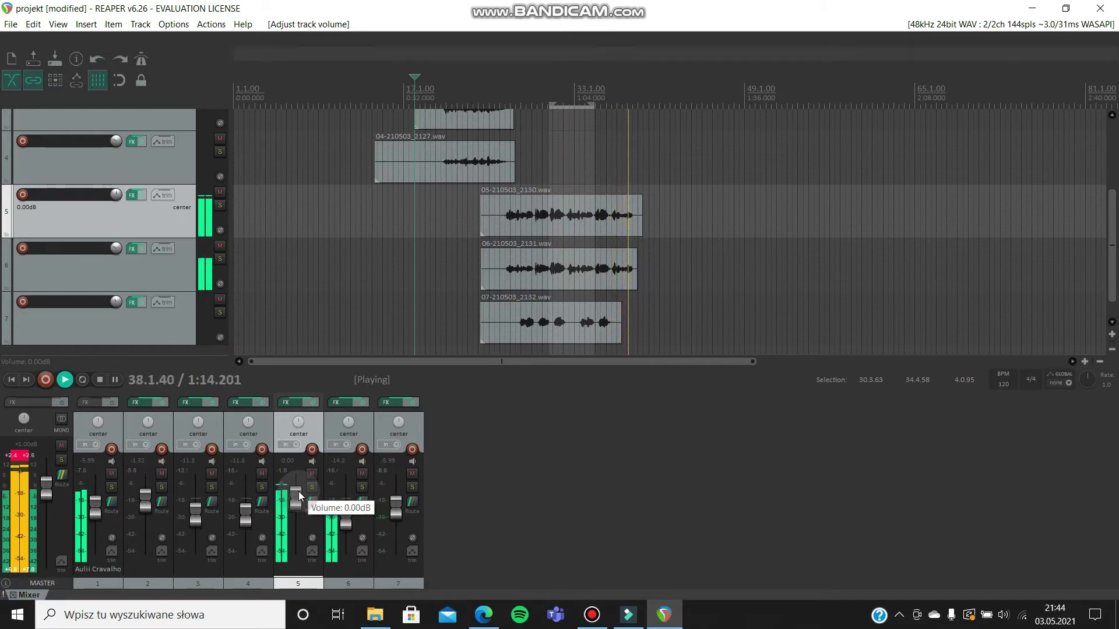
left_click(101, 381)
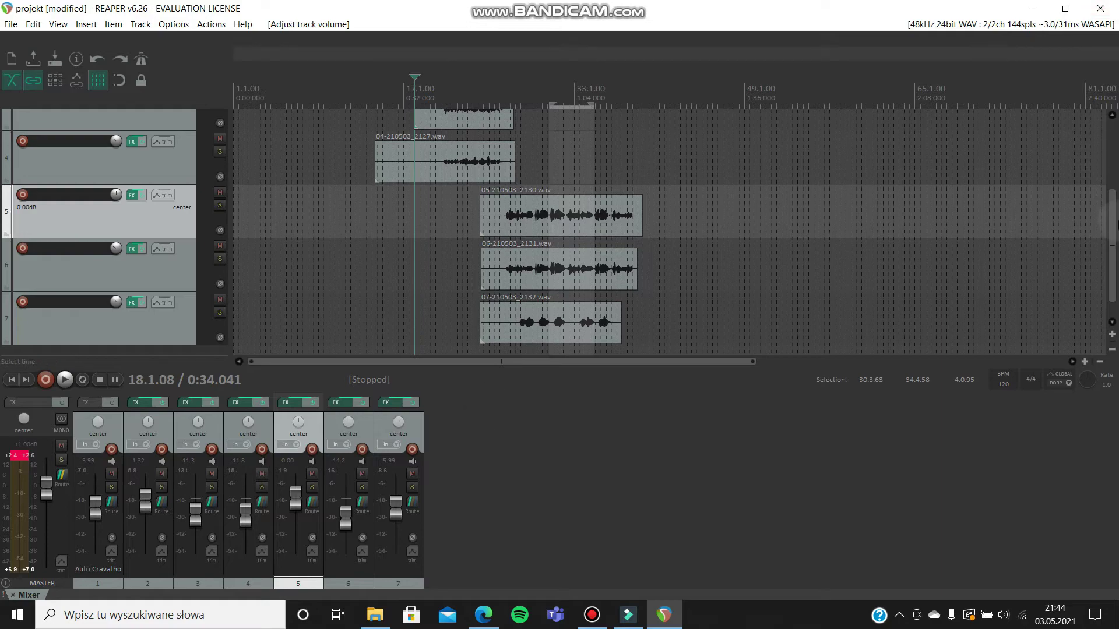
Step: Examine the recorded vocal takes on tracks 2 to 7 one after another, comparing where the singing starts
left_click_drag(1112, 239, 1111, 171)
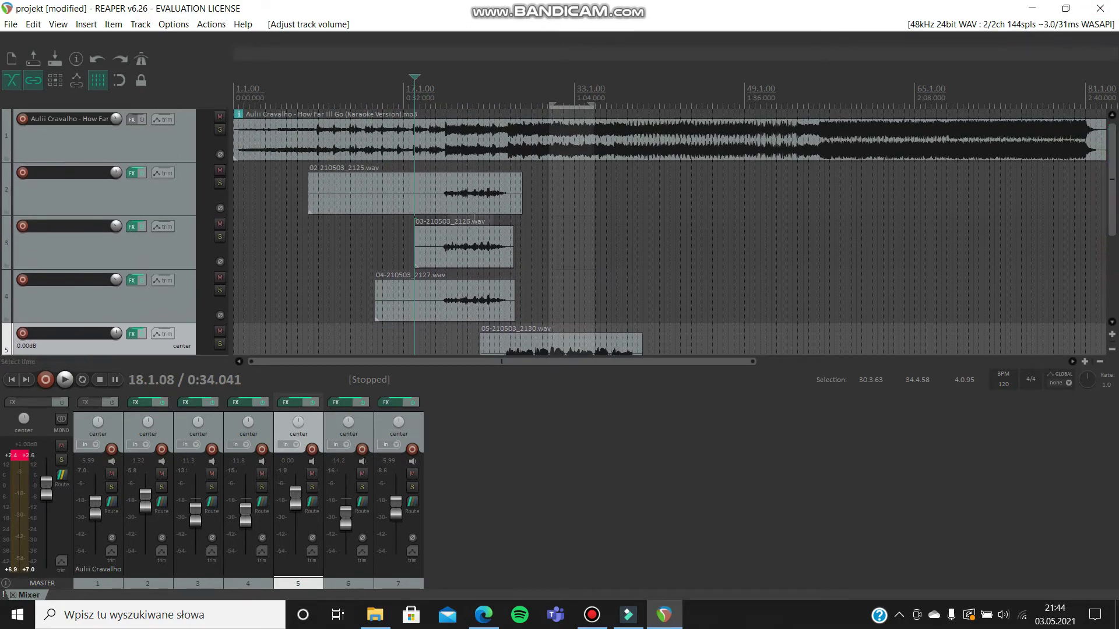
left_click(481, 195)
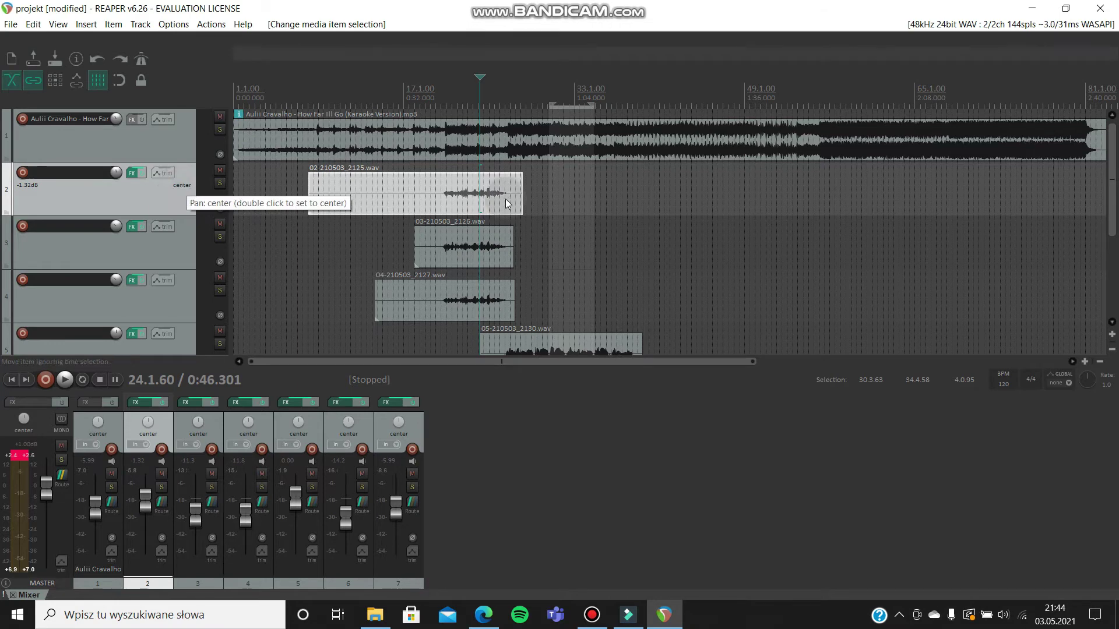
left_click(438, 191)
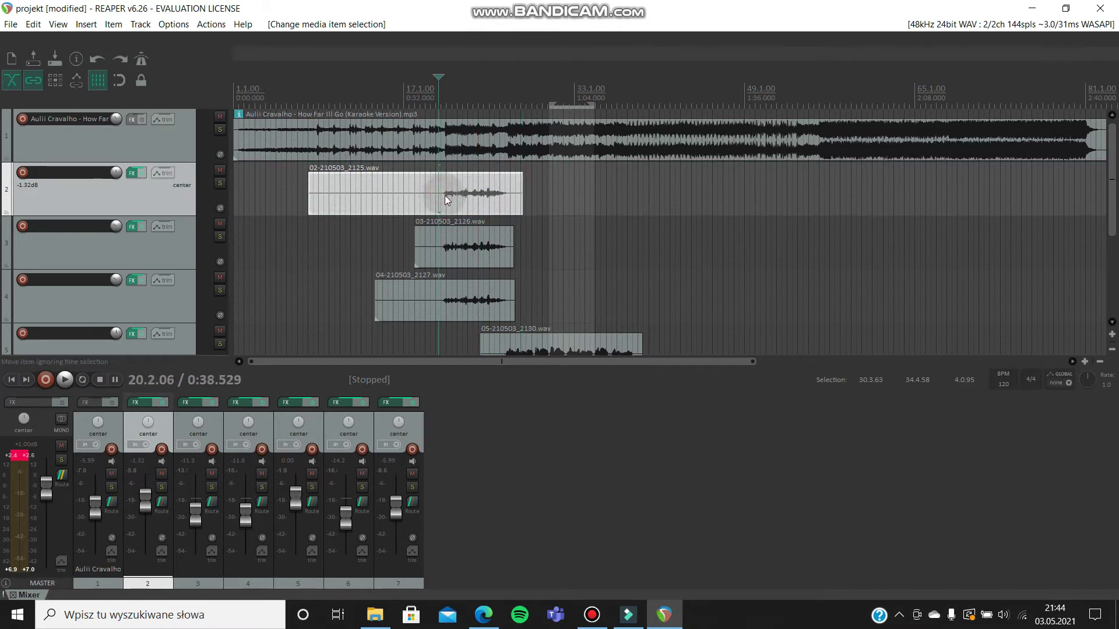
left_click(452, 258)
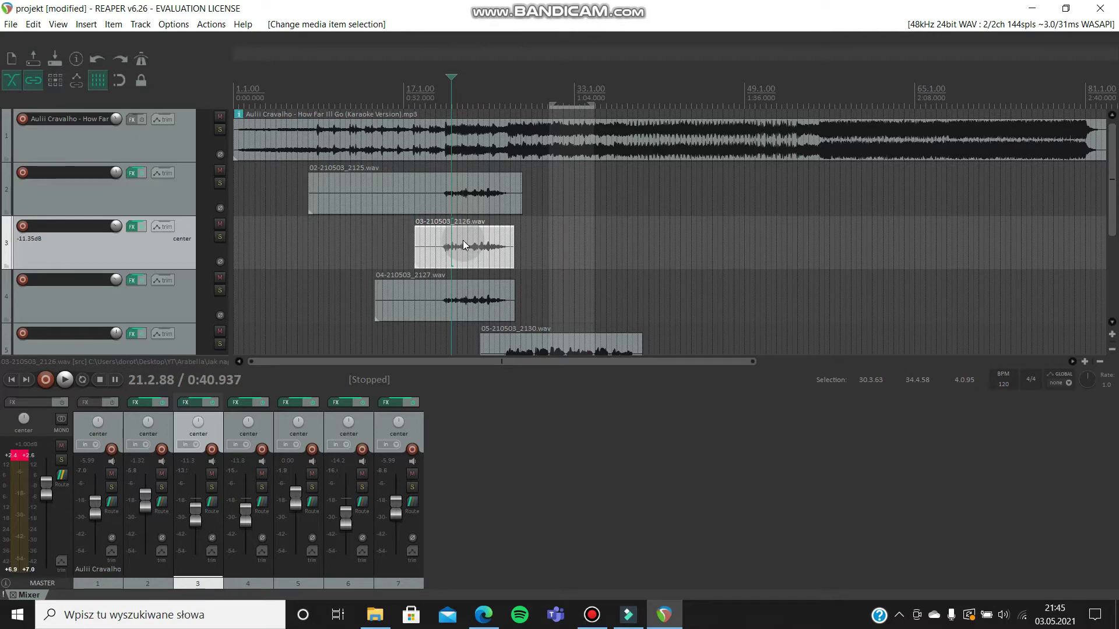
left_click(467, 299)
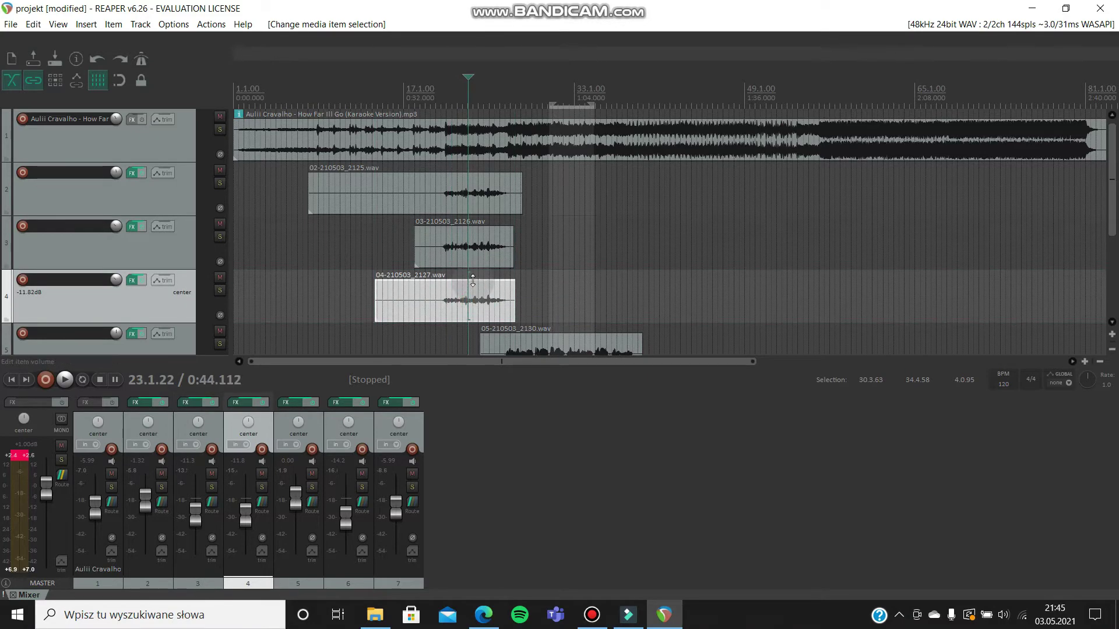
left_click(441, 302)
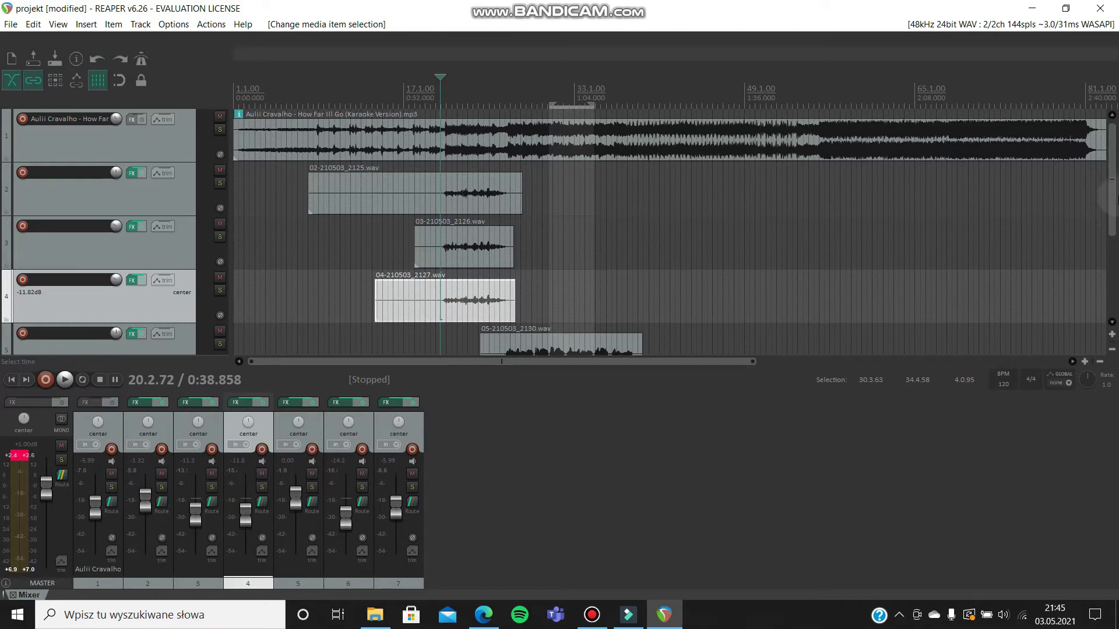
left_click_drag(1113, 175, 1112, 256)
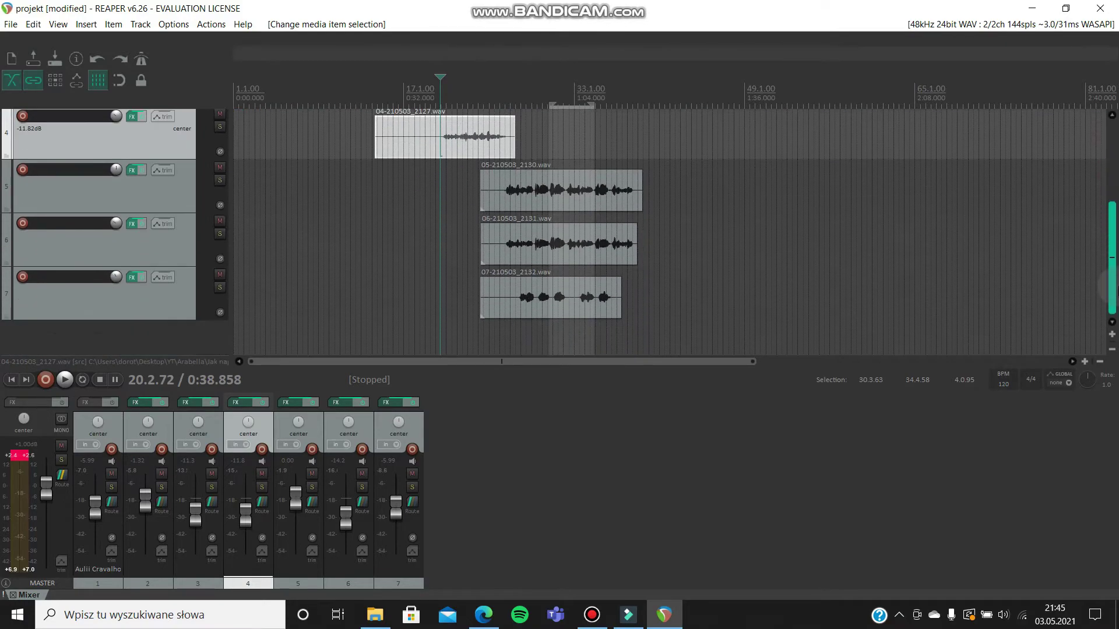
left_click(554, 187)
left_click(572, 244)
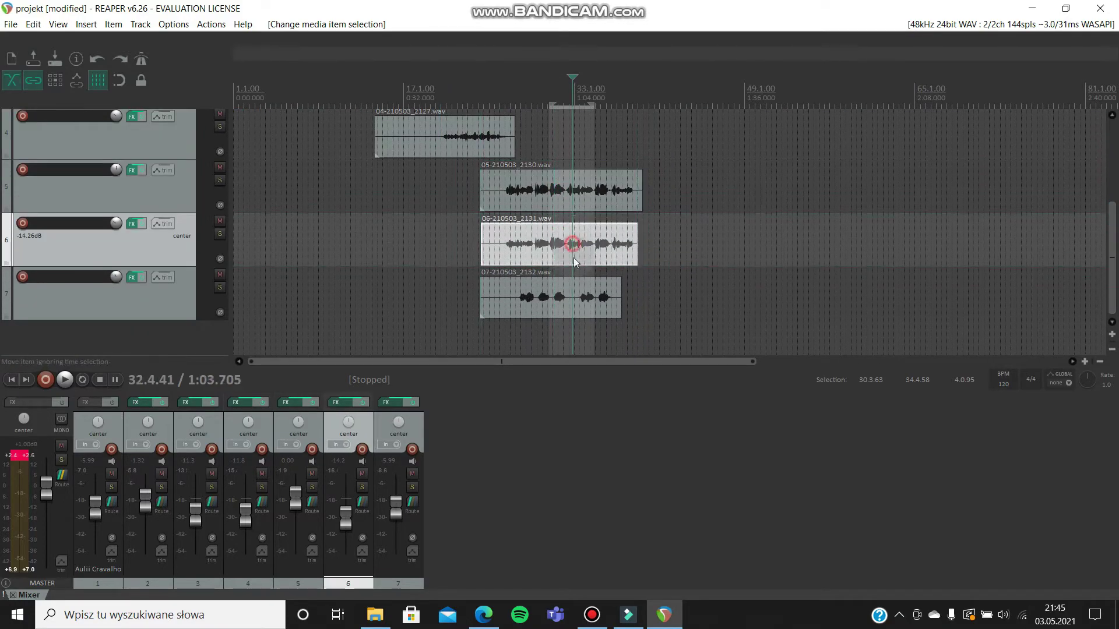
left_click(563, 300)
left_click(515, 333)
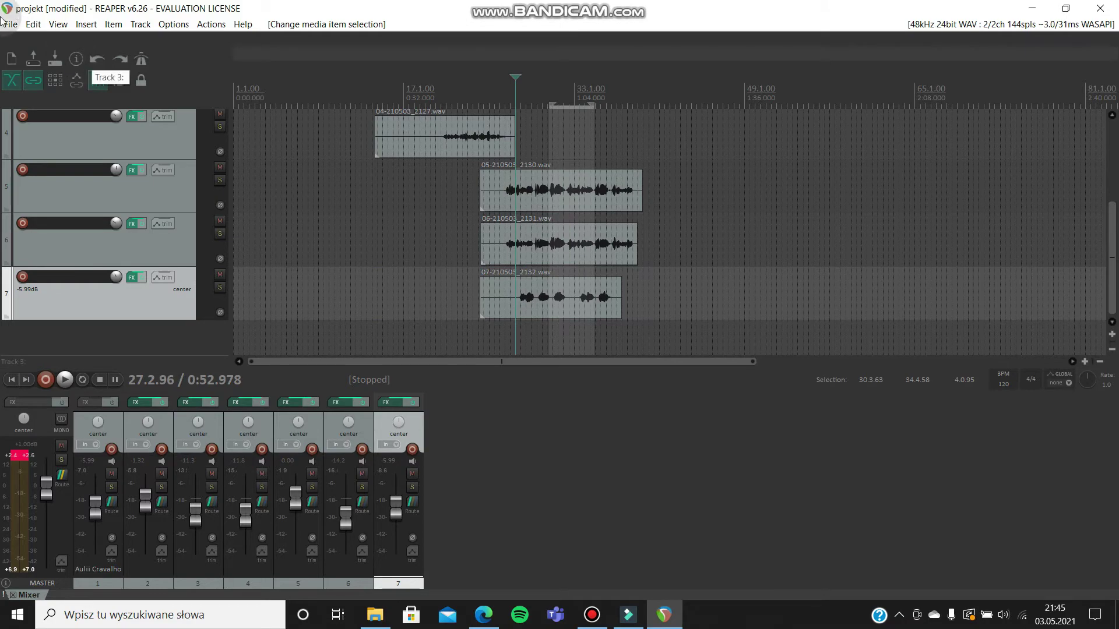
left_click(526, 333)
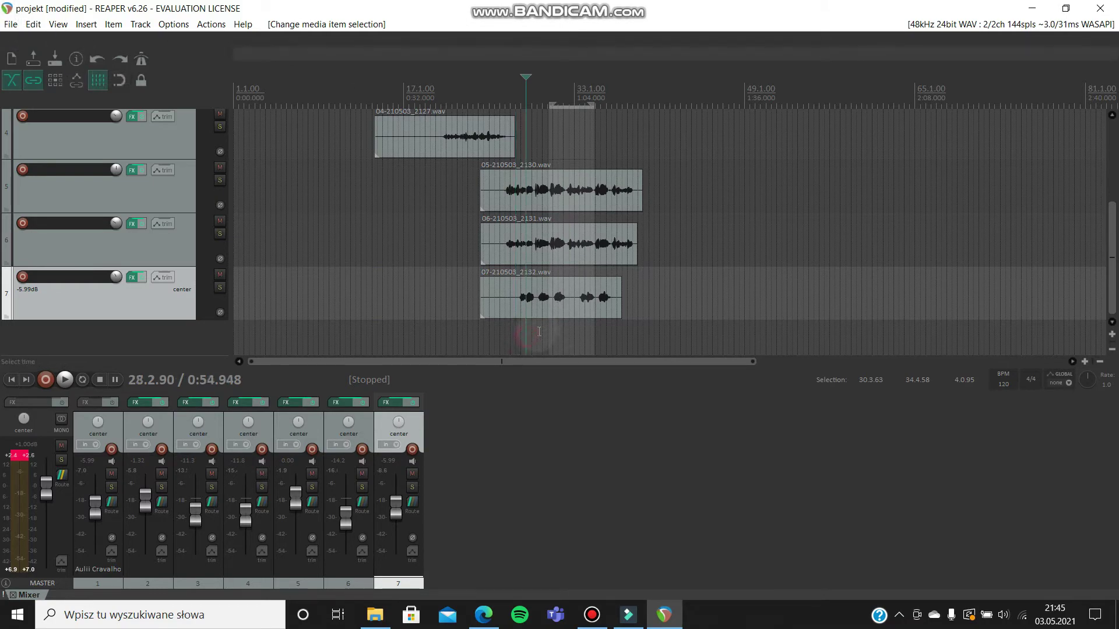
scroll(1096, 173, "up", 3)
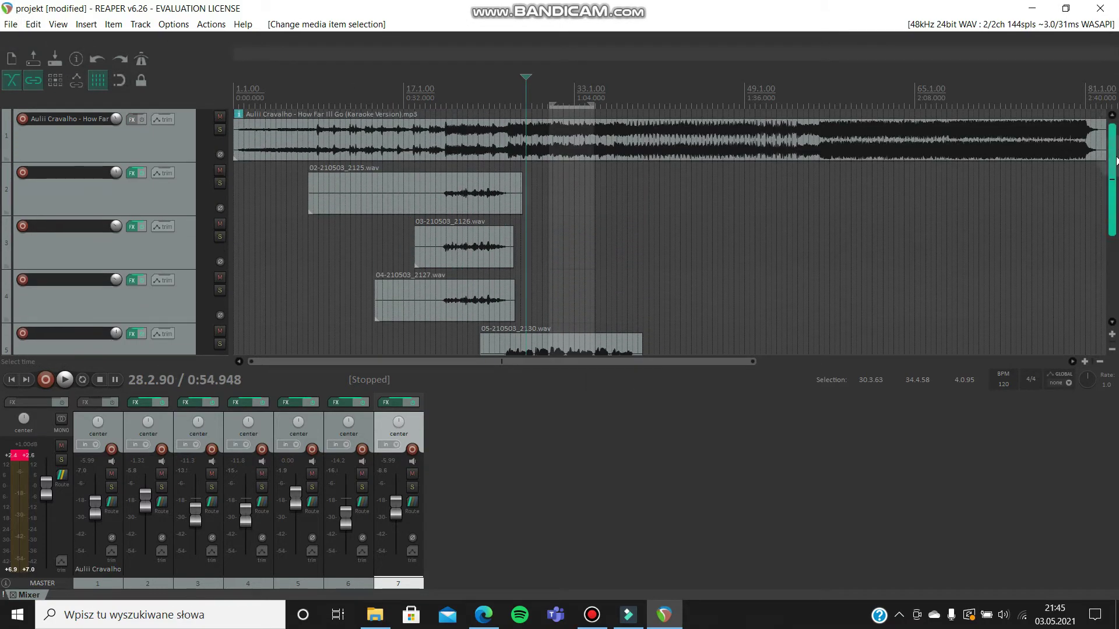
scroll(1084, 168, "up", 1)
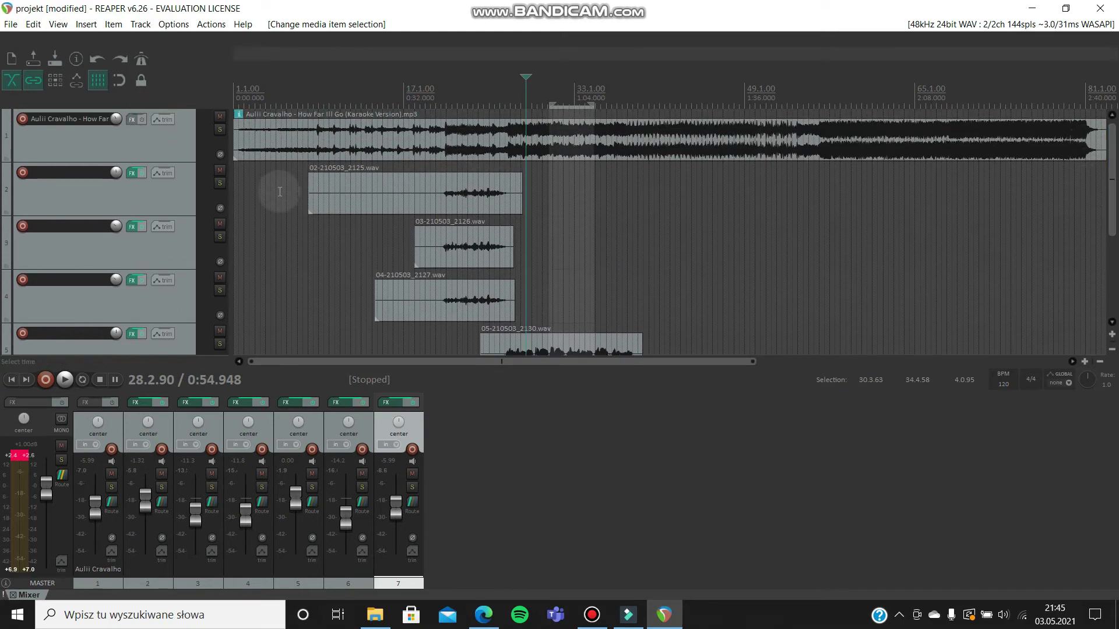
Step: Try to trim the starts of the vocal takes on tracks 2, 3 and 4 together
left_click_drag(292, 197, 430, 326)
mouse_move(310, 195)
left_mouse_down()
mouse_move(404, 214)
mouse_move(346, 215)
mouse_move(329, 191)
left_mouse_up()
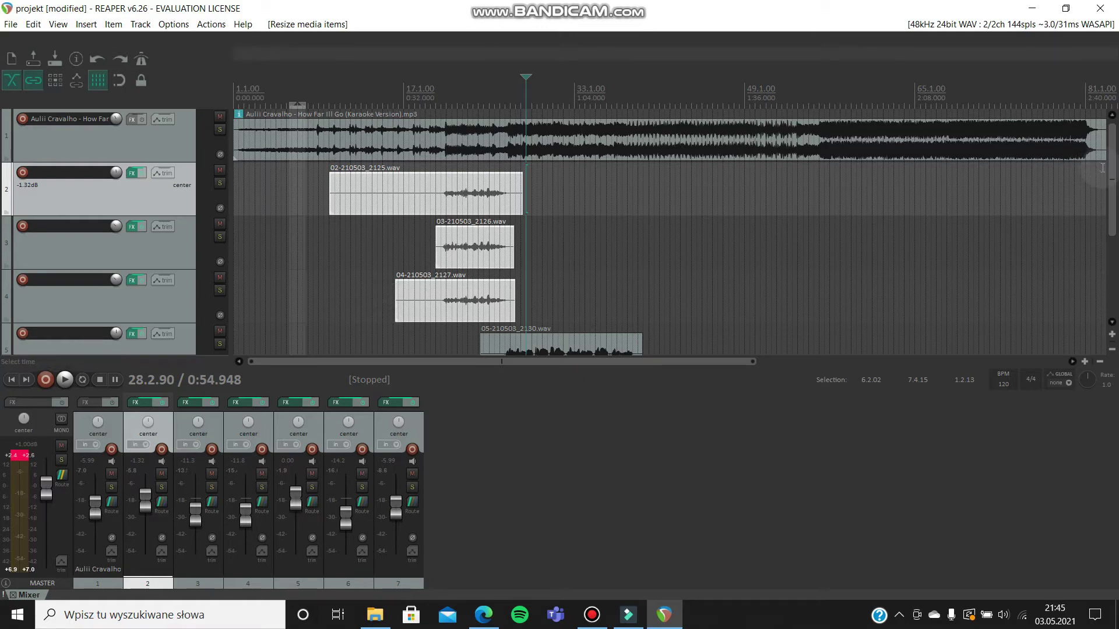
scroll(1102, 168, "down", 3)
left_click(552, 190)
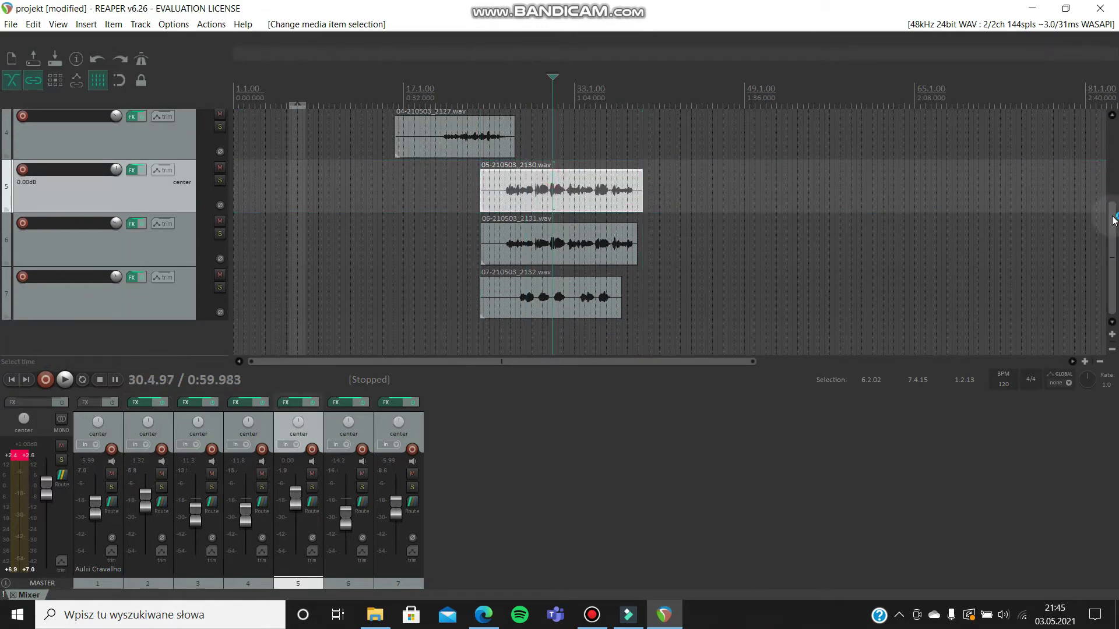
scroll(1113, 220, "up", 3)
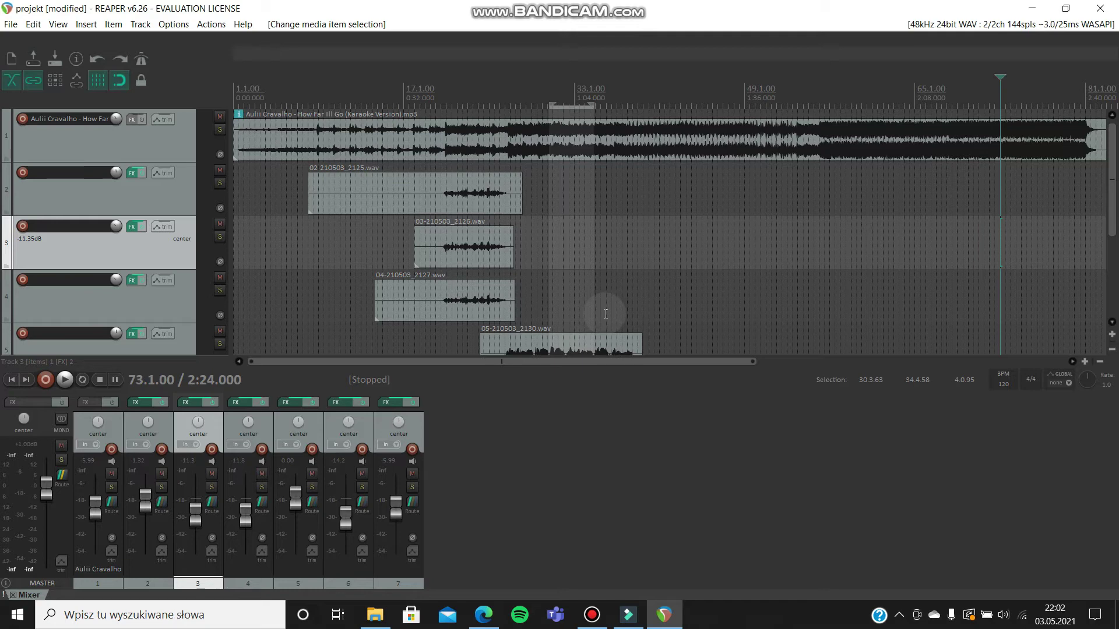
Step: Turn off snapping and trim the silence from the takes on tracks 2, 3 and 4 so they start at about 0:38
left_click(355, 184)
left_click(119, 81)
left_click_drag(311, 197, 438, 196)
left_click_drag(522, 202, 513, 203)
left_click_drag(416, 257, 436, 256)
left_click_drag(376, 312, 434, 312)
left_click(177, 190)
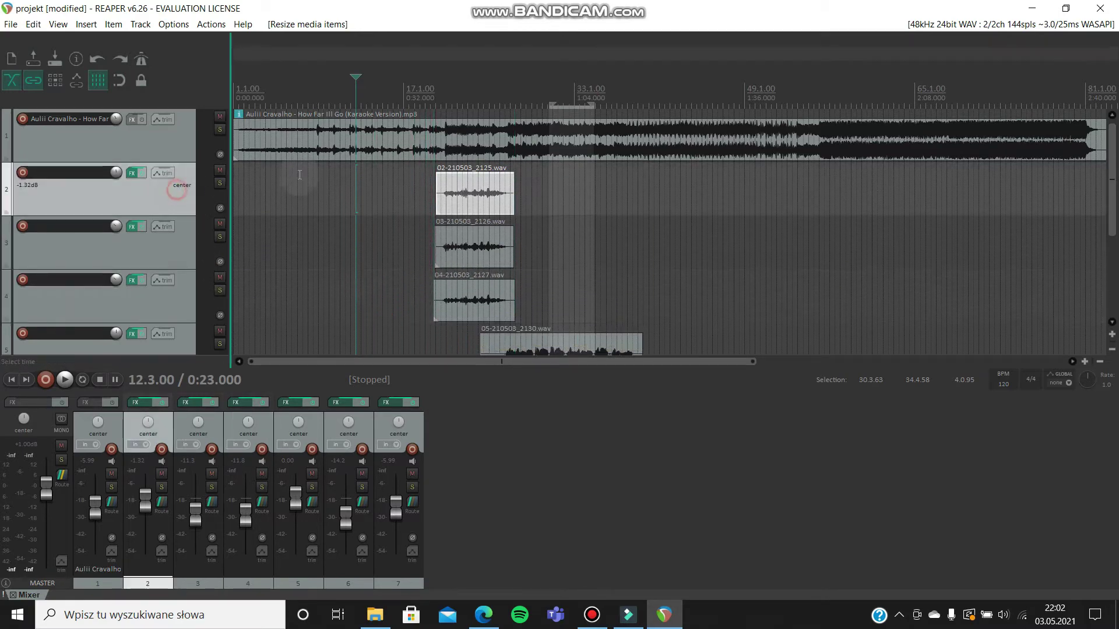
Step: Insert a new track directly below track 4
left_click(466, 193)
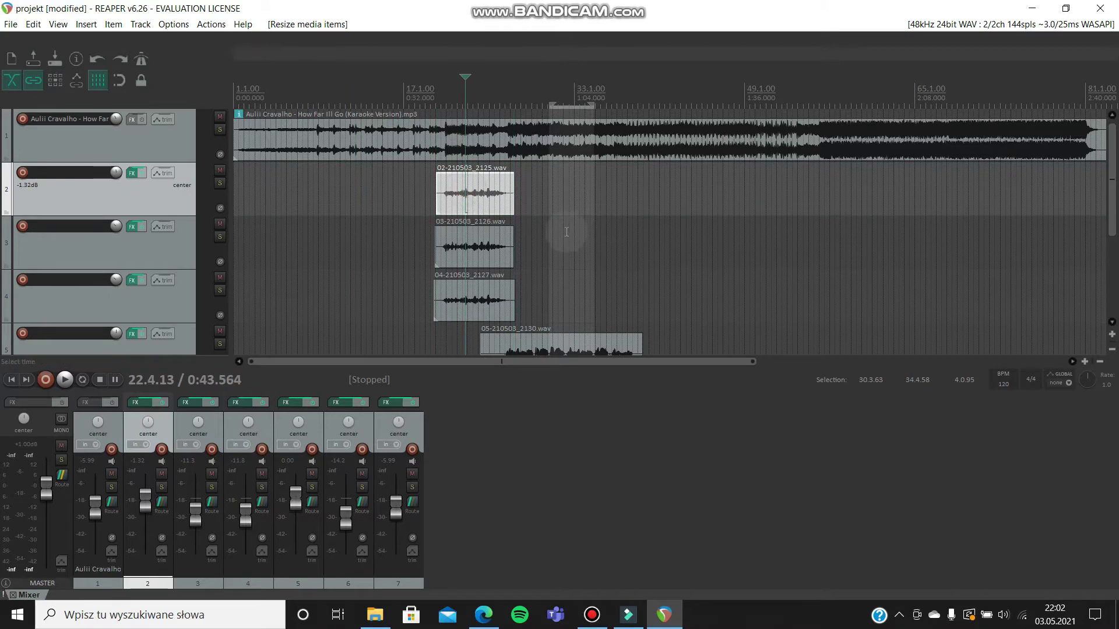
left_click(485, 256)
scroll(1111, 170, "down", 1)
scroll(1112, 170, "down", 3)
left_click(482, 172)
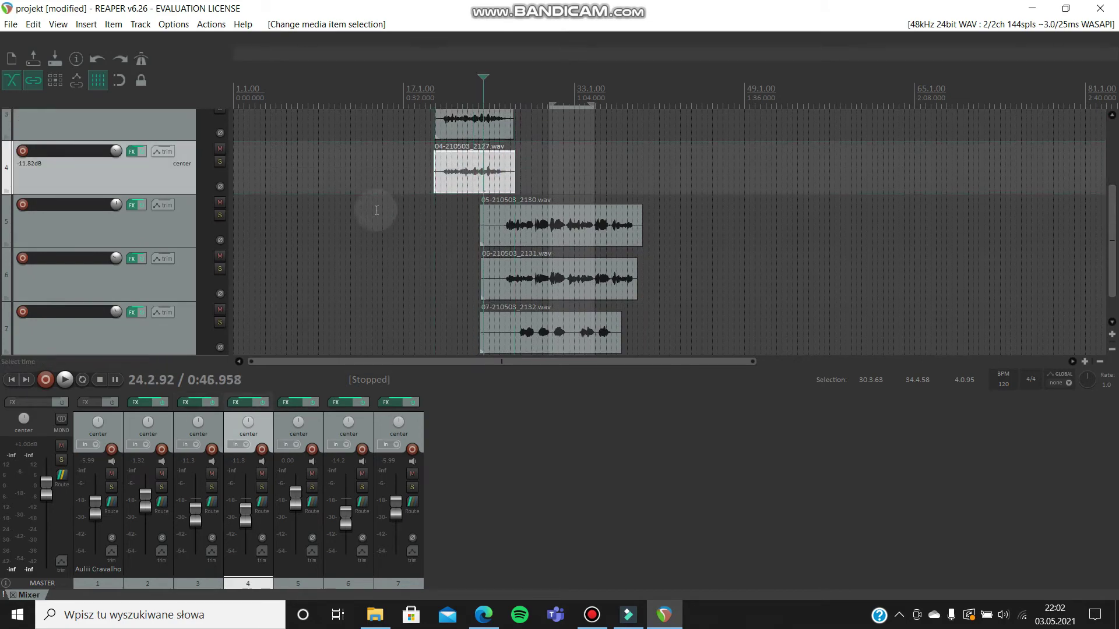
right_click(153, 175)
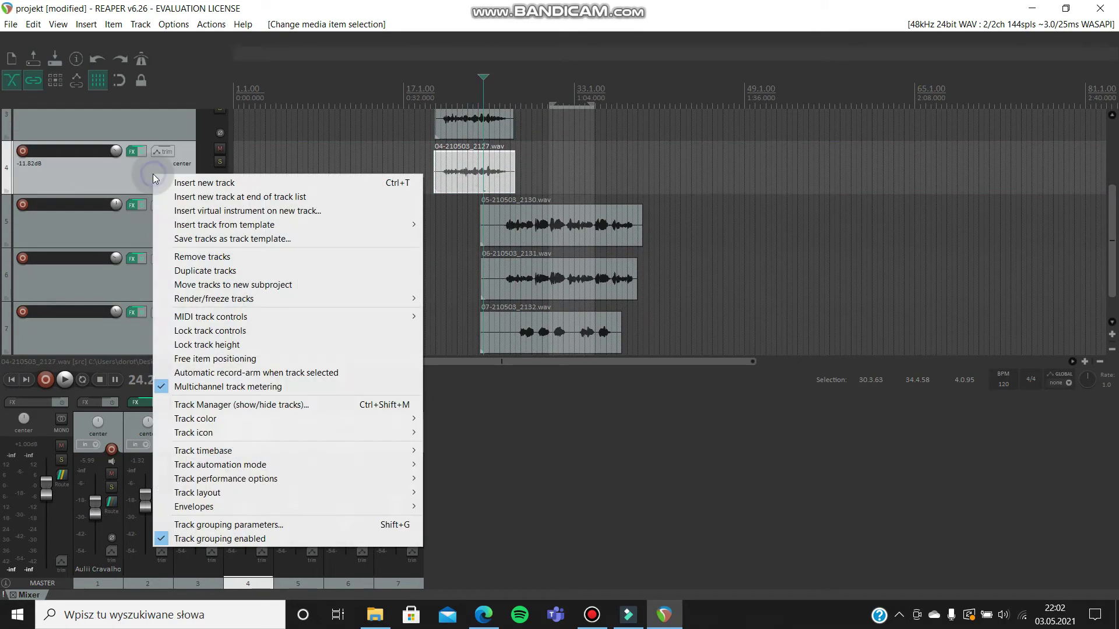
left_click(106, 169)
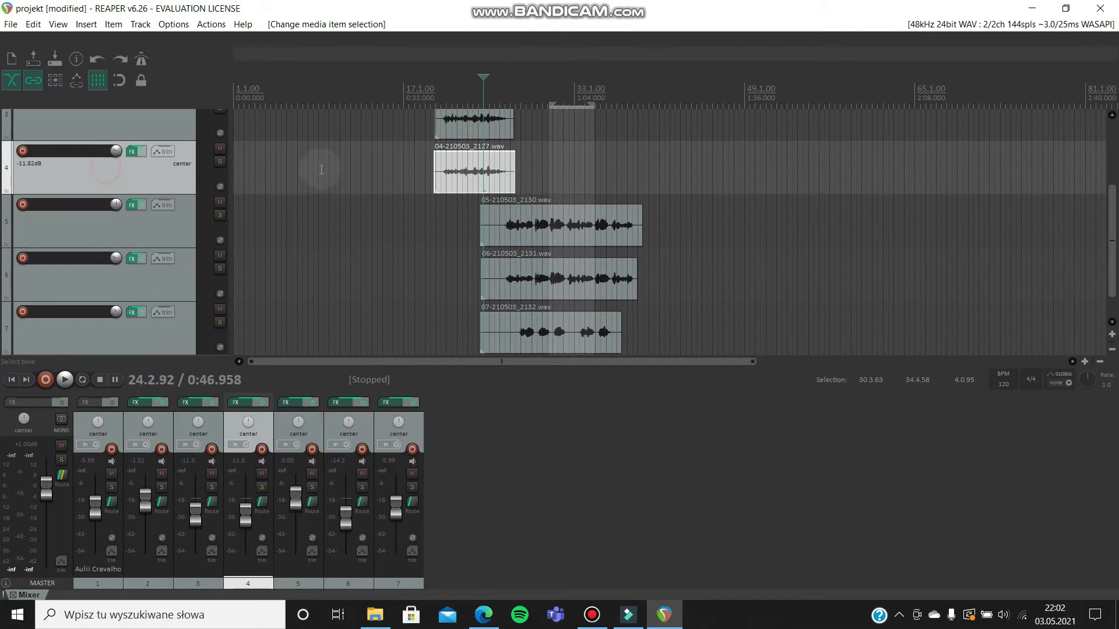
right_click(140, 170)
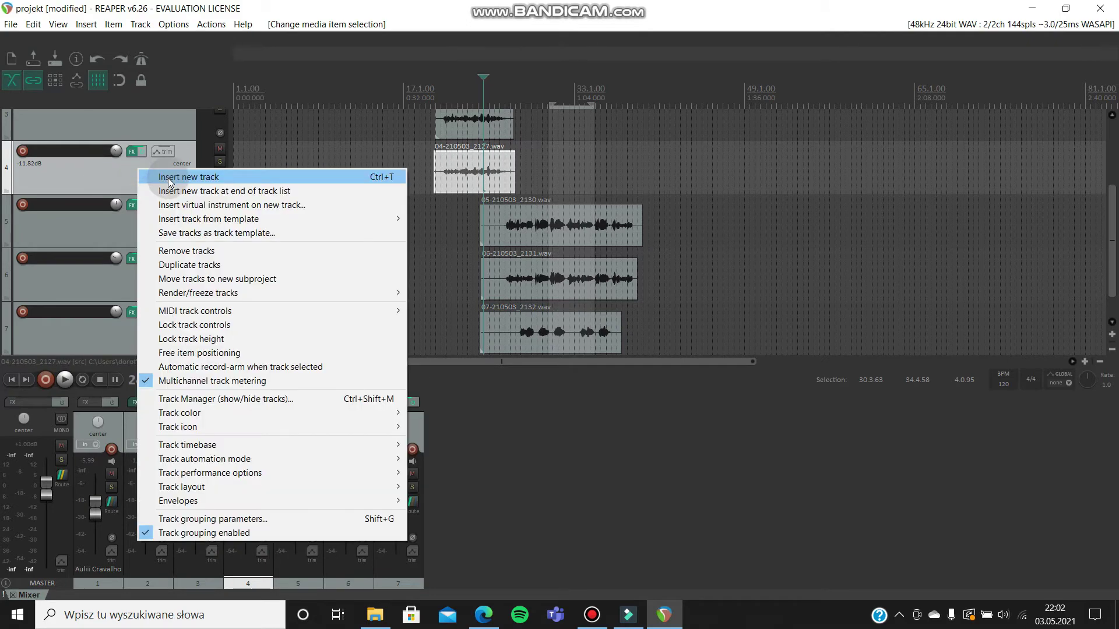
left_click(168, 177)
Step: Copy the DC1A3 and ReaVerb effects from track 4 to the empty track 5
left_click(133, 150)
left_click_drag(138, 213, 64, 73)
left_click_drag(111, 161, 73, 67)
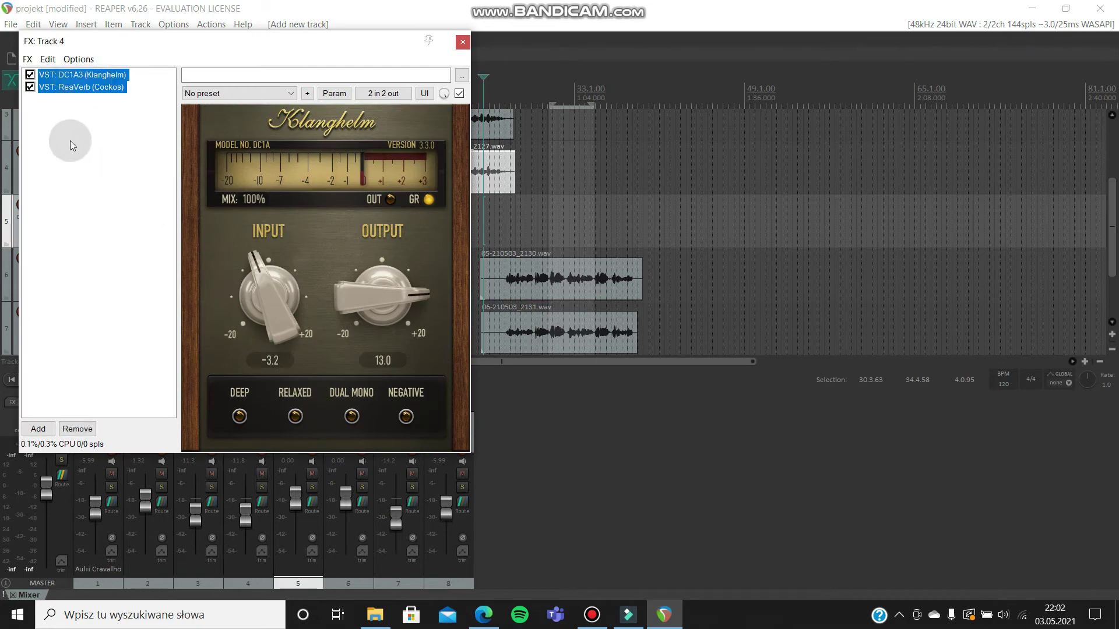
left_click(462, 41)
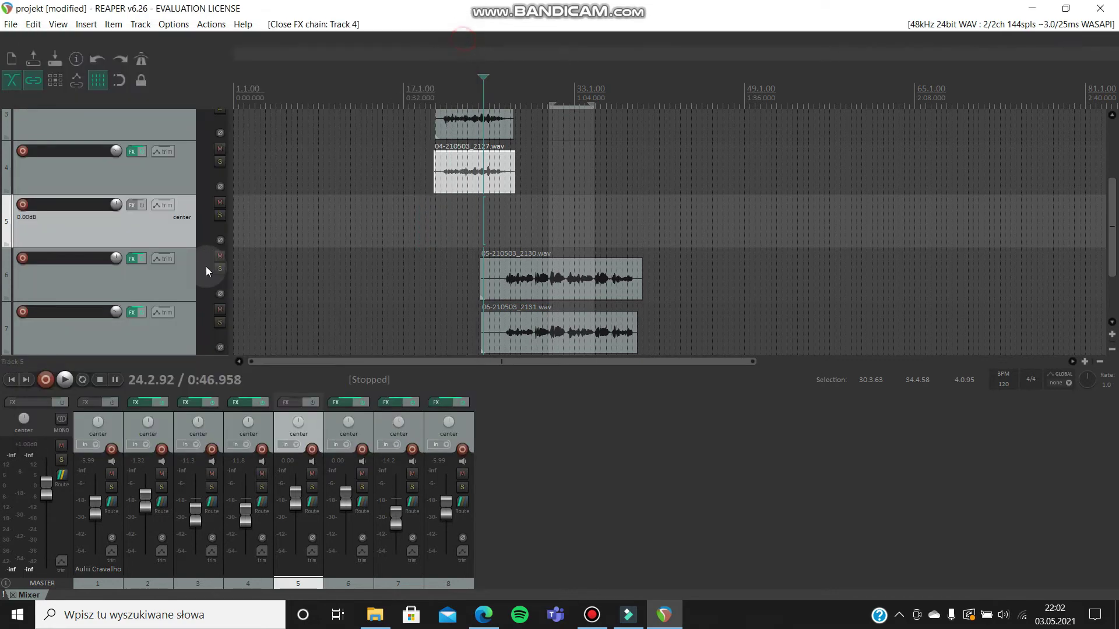
left_click(133, 205)
left_click(120, 205)
key("ctrl+v")
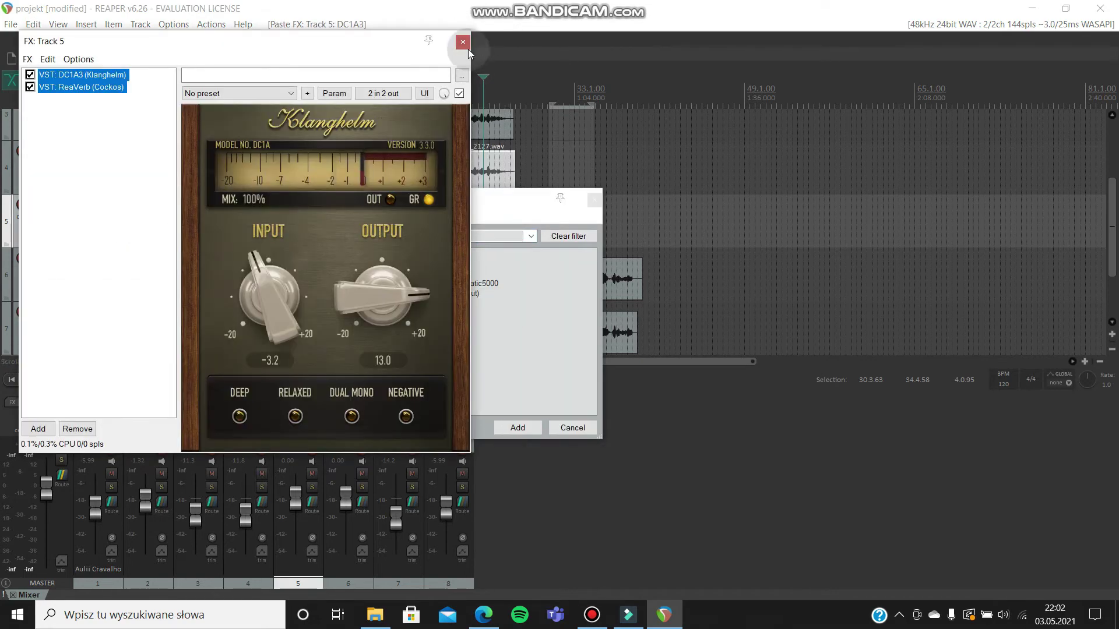
left_click(463, 41)
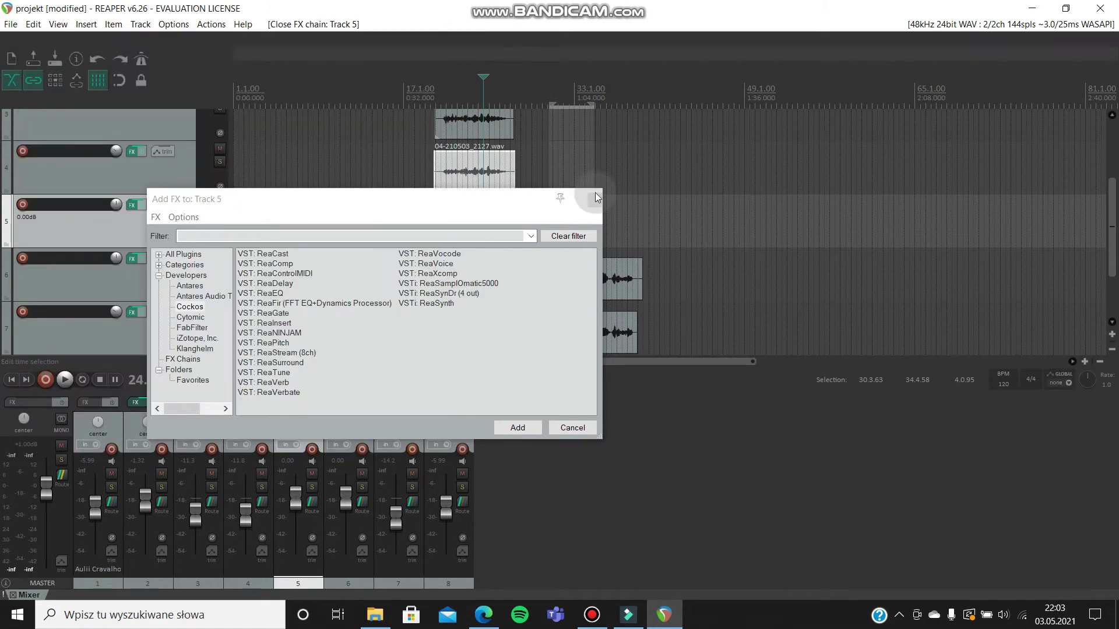
left_click(594, 200)
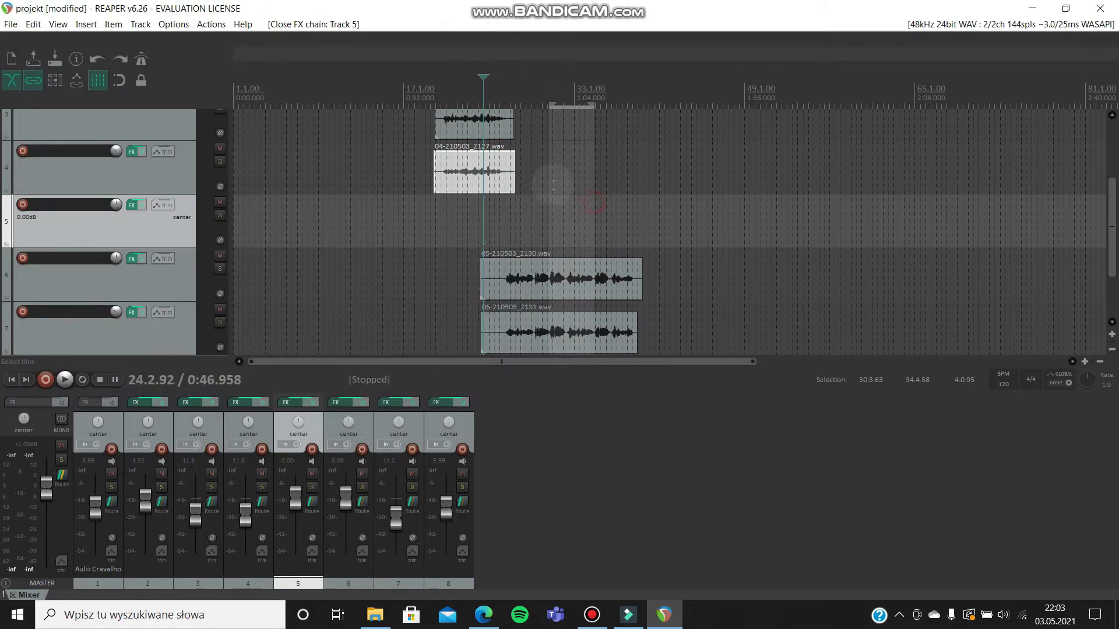
Step: Duplicate the trimmed take on track 4 and move the copy onto track 5, starting at about 0:52
left_click(476, 173)
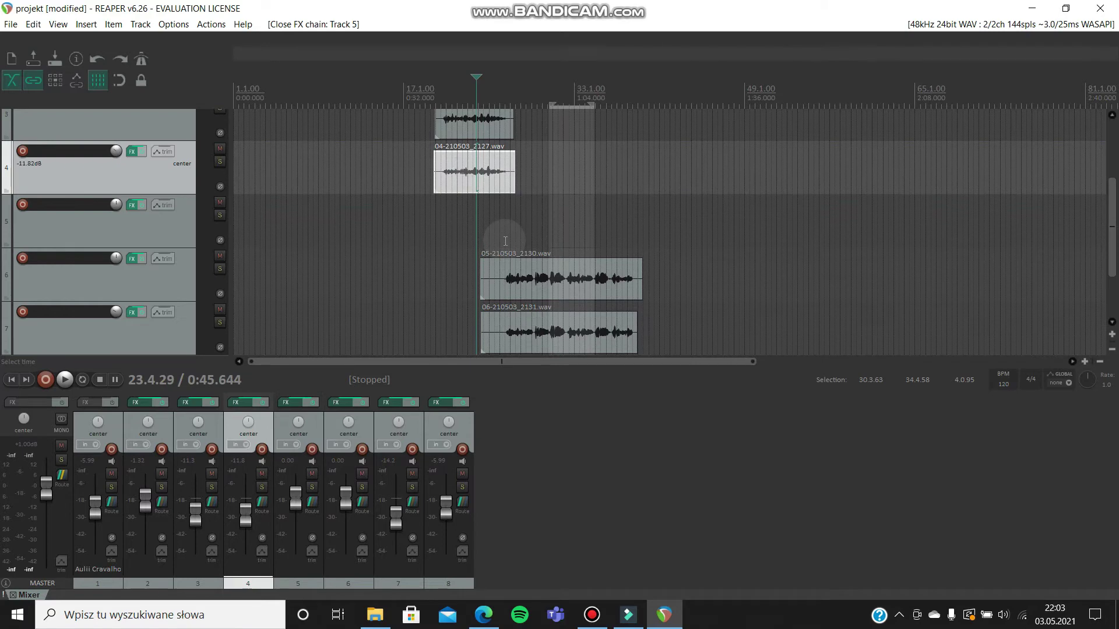
key("ctrl+d")
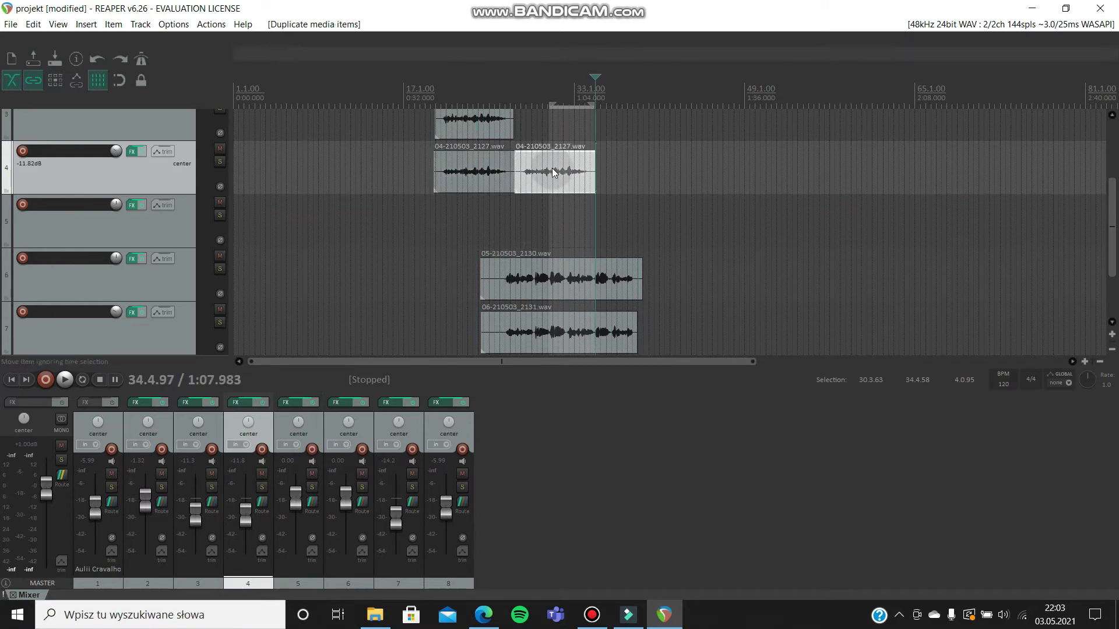
left_click_drag(551, 168, 547, 221)
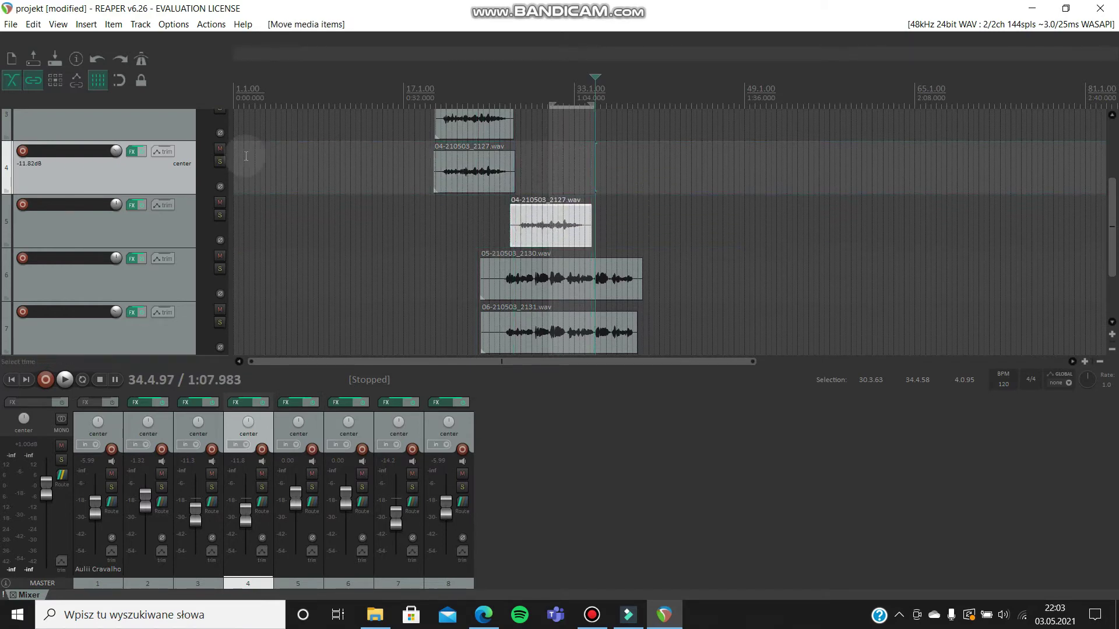
Step: Turn on snapping and move the copied take on track 5 back to start level with the take on track 4
left_click(120, 82)
left_click_drag(547, 227, 486, 232)
left_click_drag(466, 239, 470, 238)
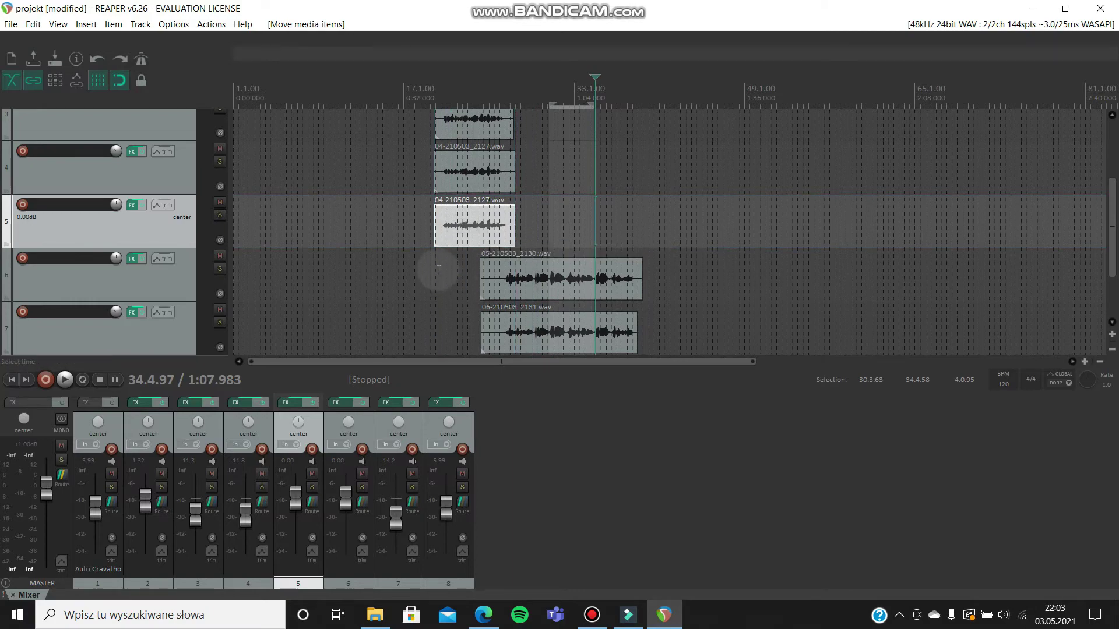
scroll(429, 264, "up", 3)
scroll(384, 240, "down", 3)
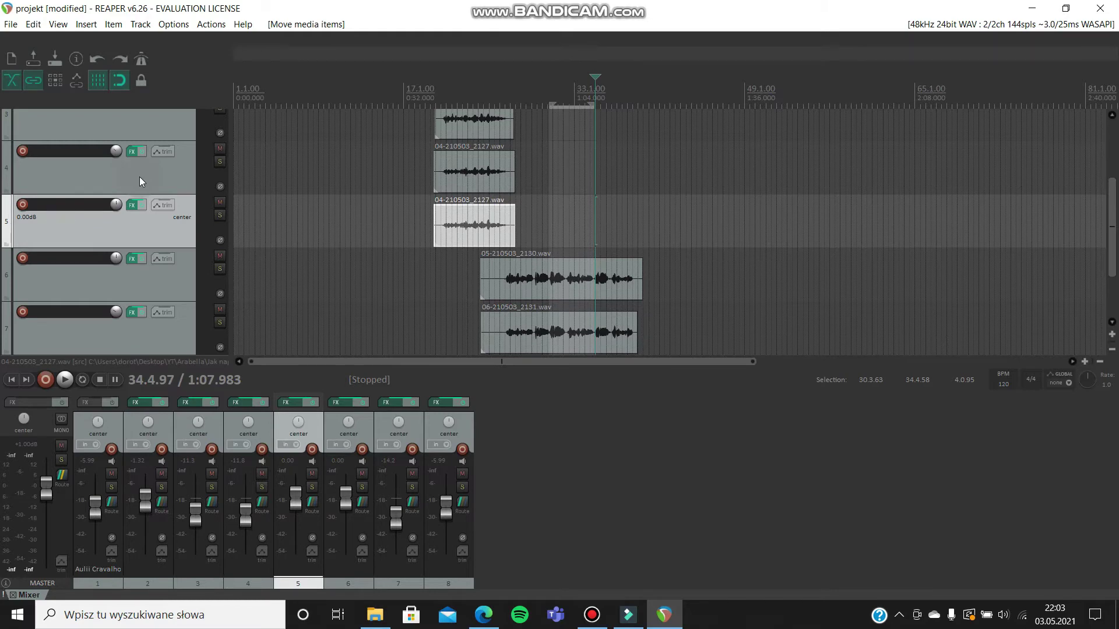
Step: Pan track 4 100% left and its double on track 5 100% right
left_click(236, 217)
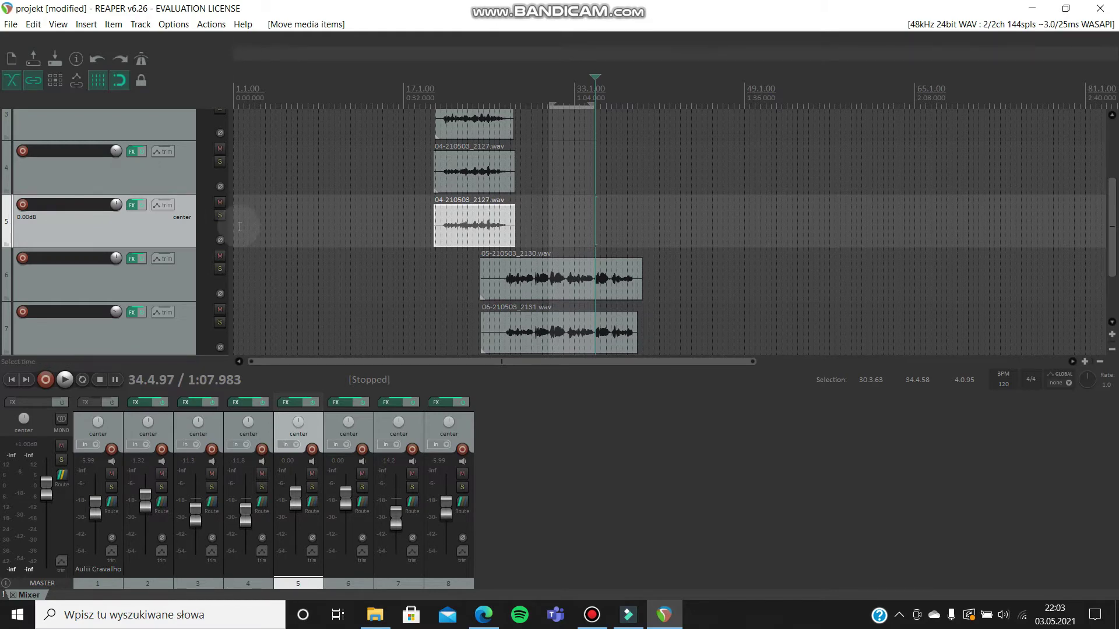
left_click(166, 163)
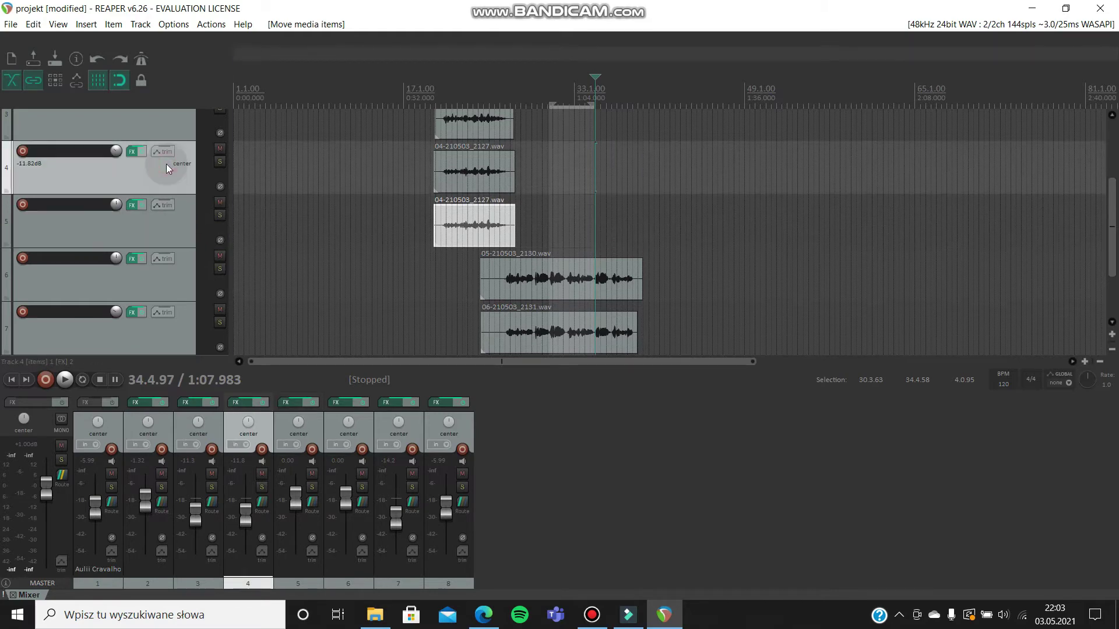
left_click(476, 185)
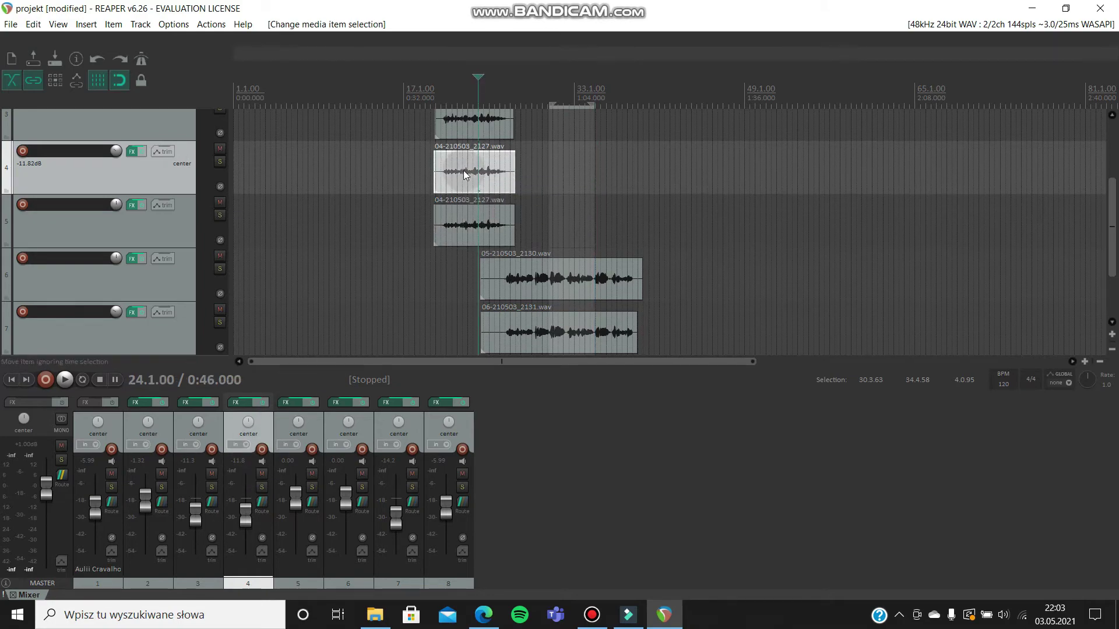
double_click(463, 170)
left_click(710, 82)
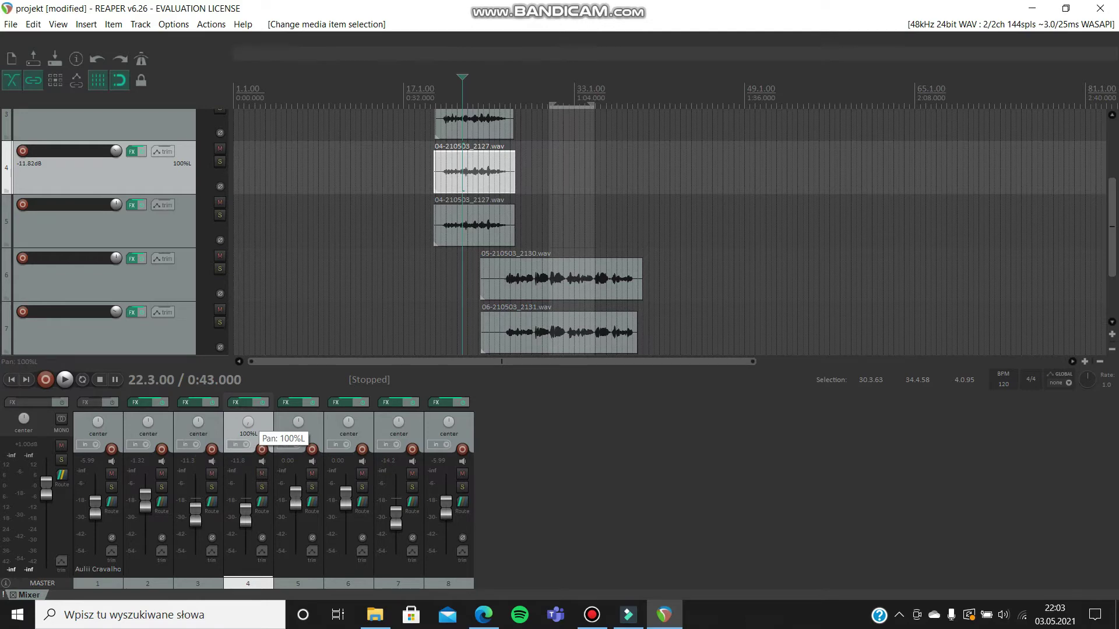
left_click(279, 438)
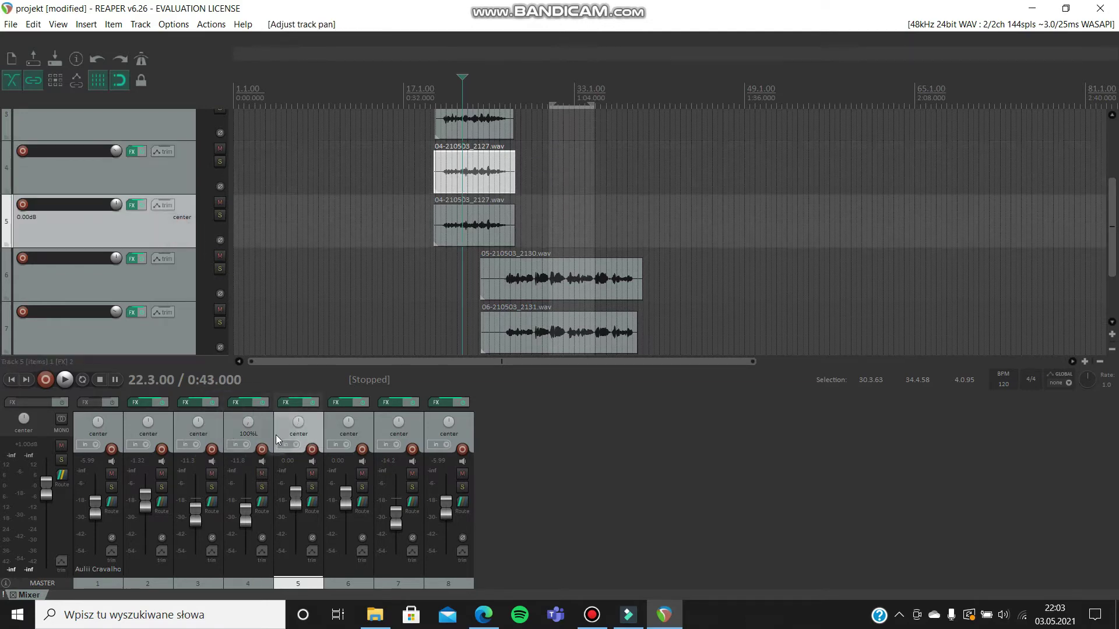
left_click_drag(304, 426, 304, 402)
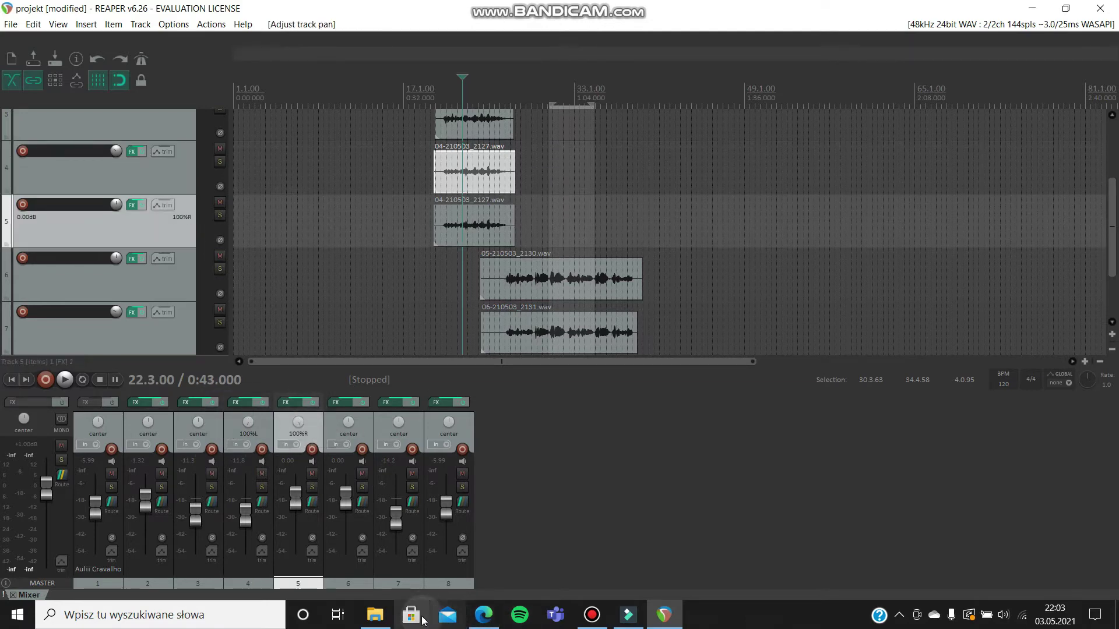
Step: Play the mix from 0:35 and set track 5's volume to about -11.3 dB and track 3's to -9.08 dB
left_click_drag(1114, 236, 1115, 193)
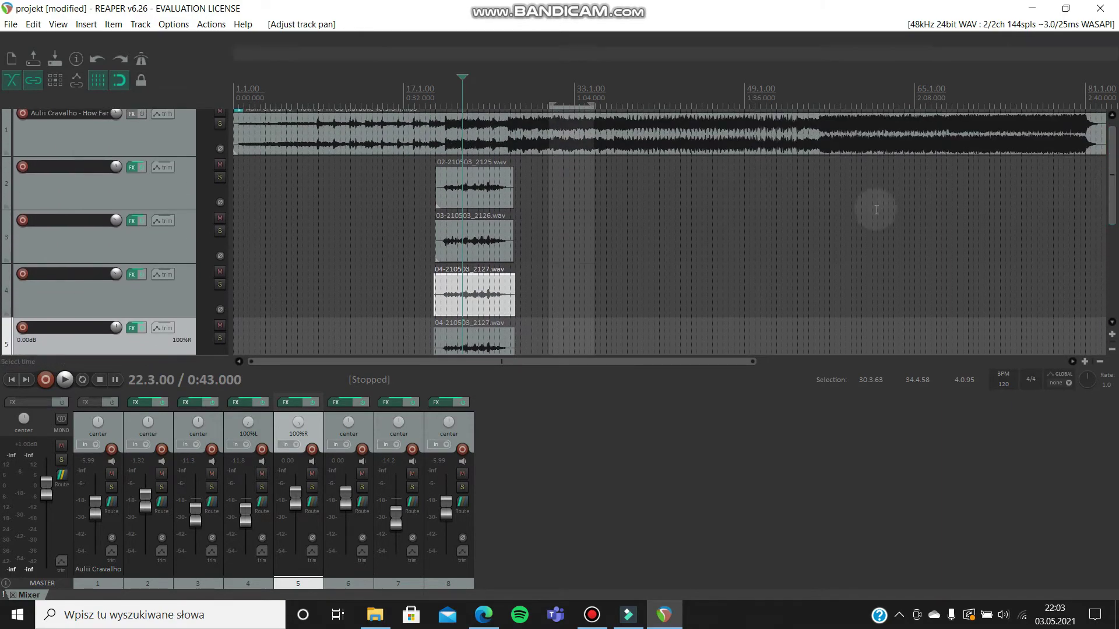
left_click(420, 227)
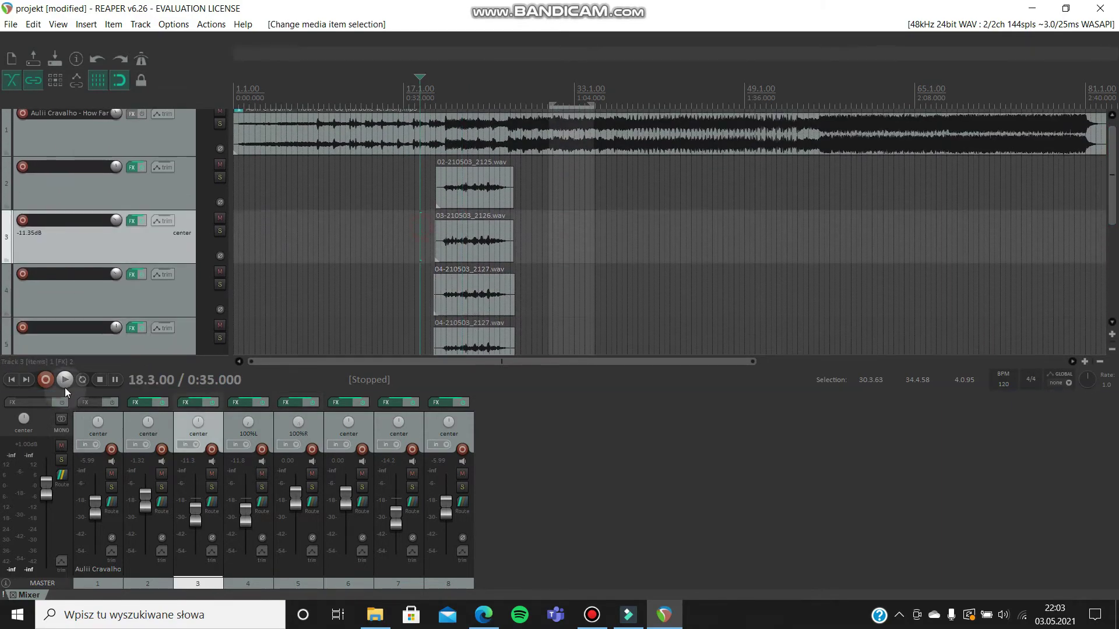
left_click(65, 385)
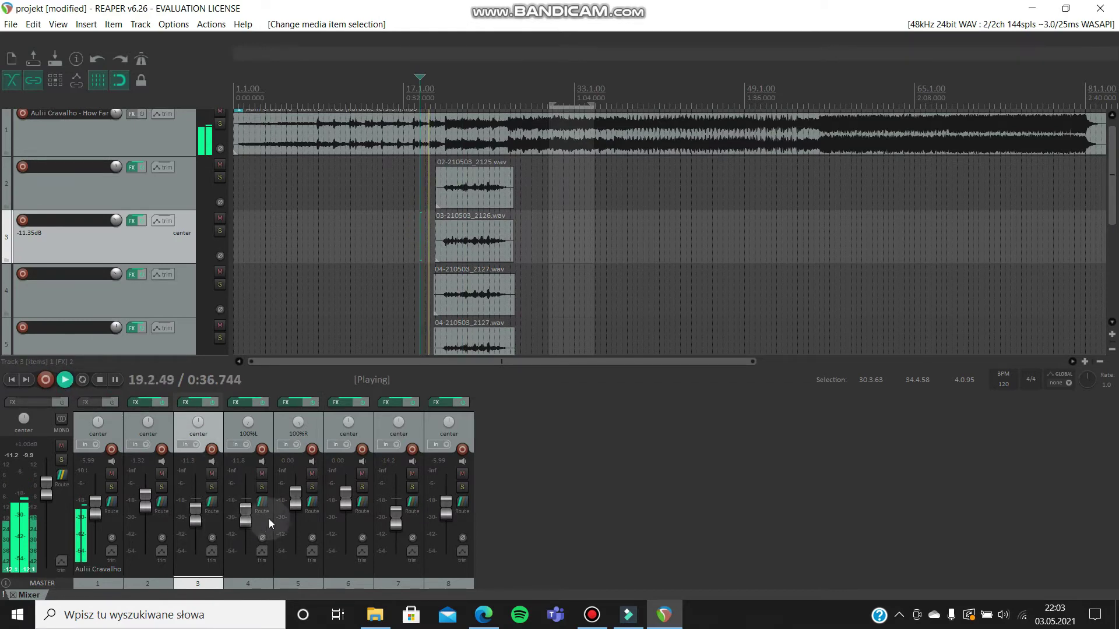
left_click_drag(296, 496, 295, 520)
left_click_drag(197, 520, 198, 513)
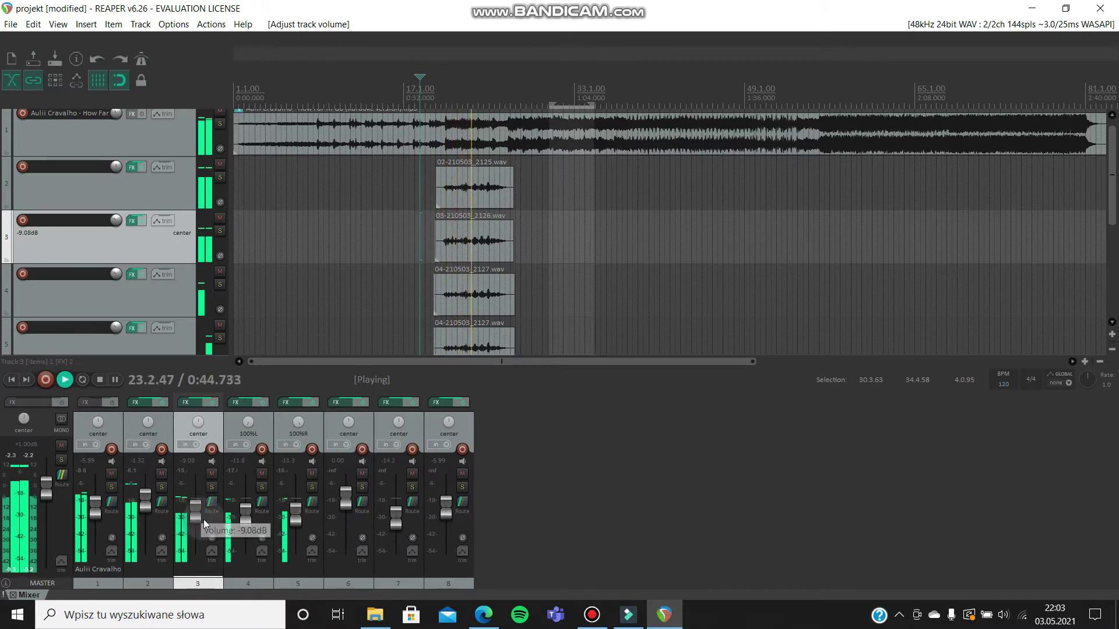
left_click(103, 382)
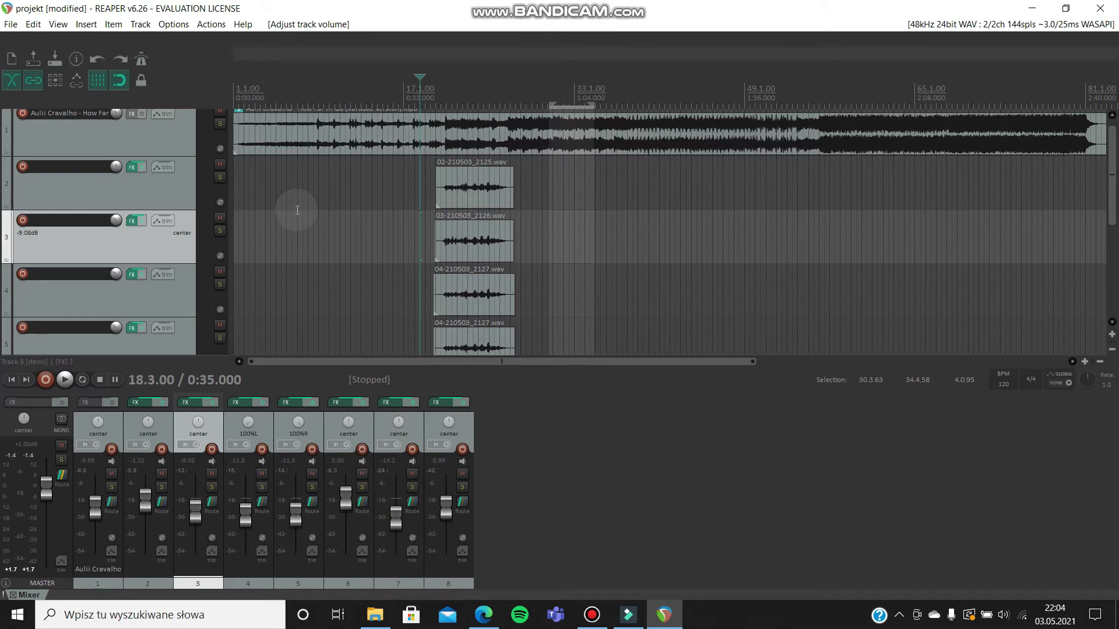
Step: Switch to Edge and check the song's key on AudioKeychain and the Camelot wheel, then return to REAPER
mouse_move(494, 615)
left_click(470, 549)
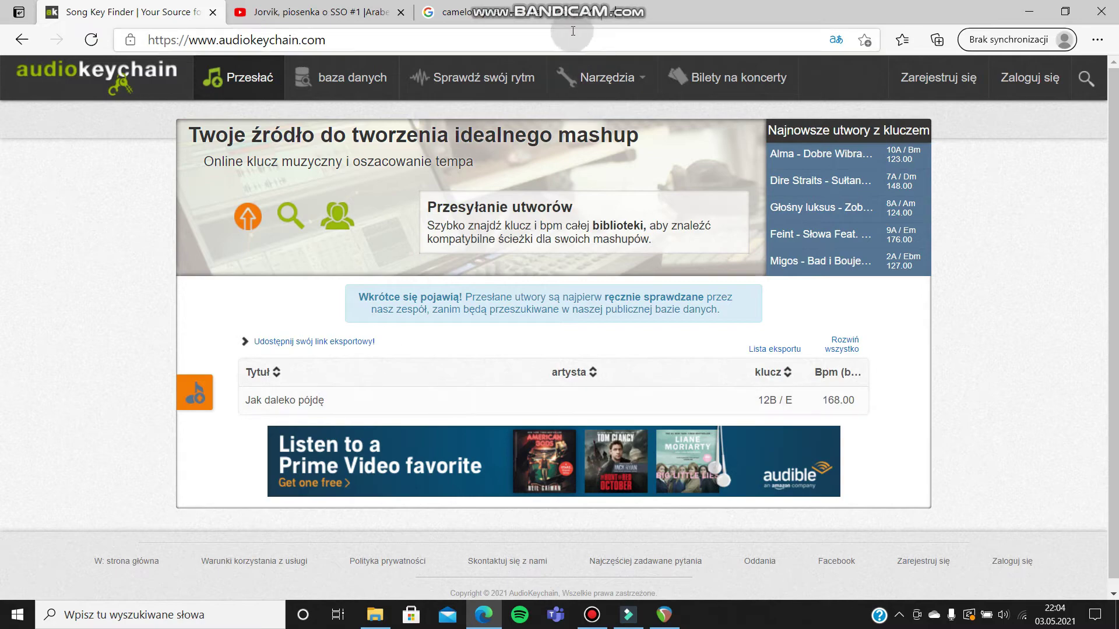
left_click(453, 4)
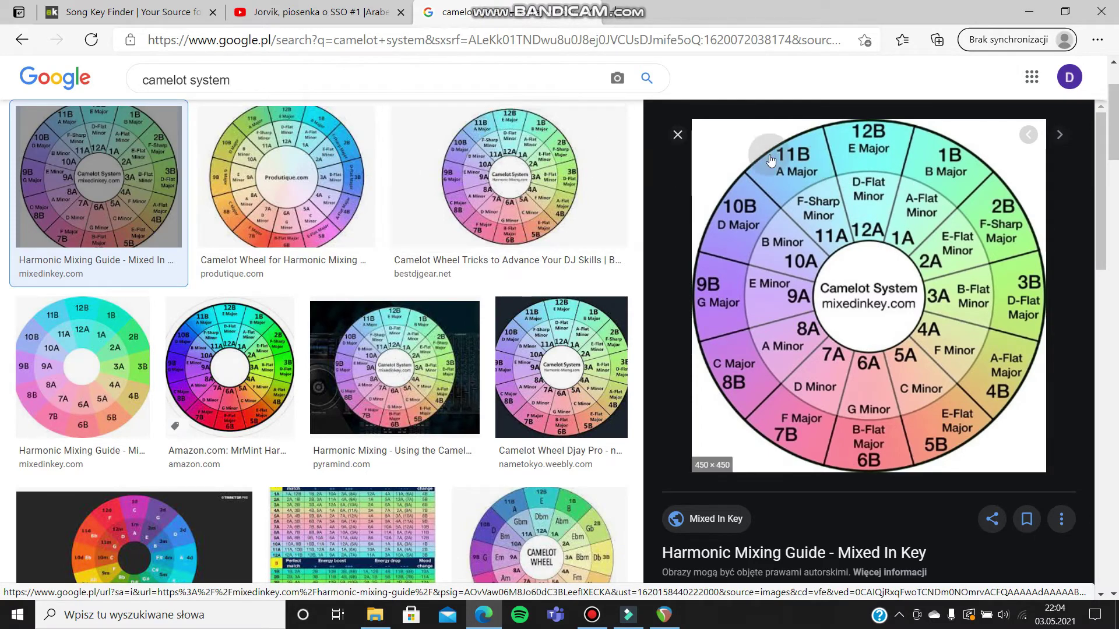
left_click(1028, 12)
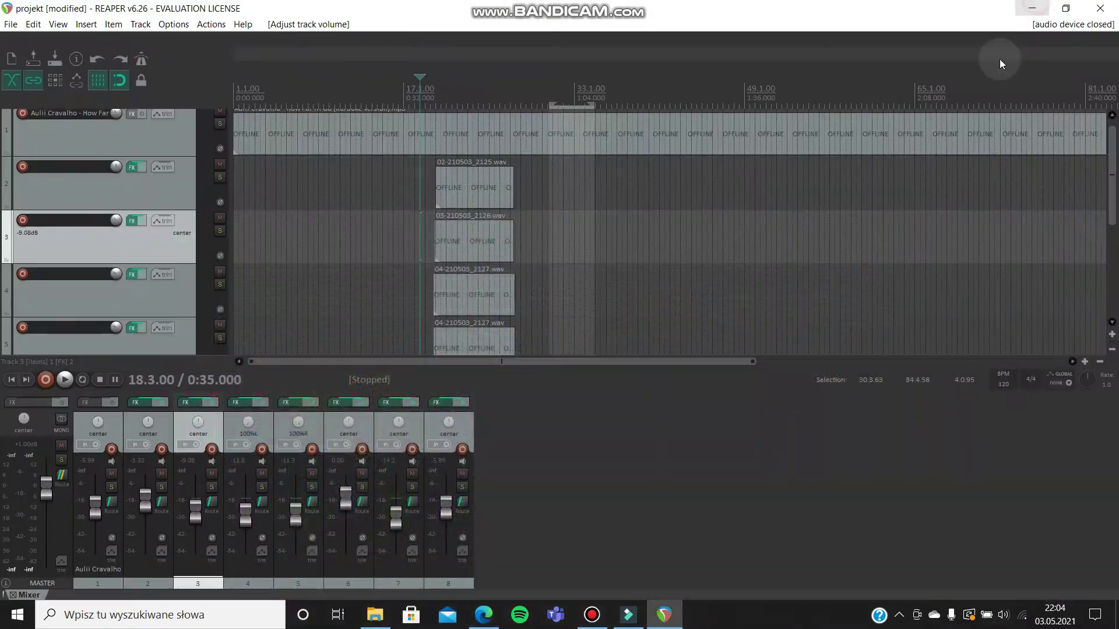
Step: Add the ReaTune effect to track 2's effect chain
left_click(130, 169)
right_click(107, 146)
left_click(122, 152)
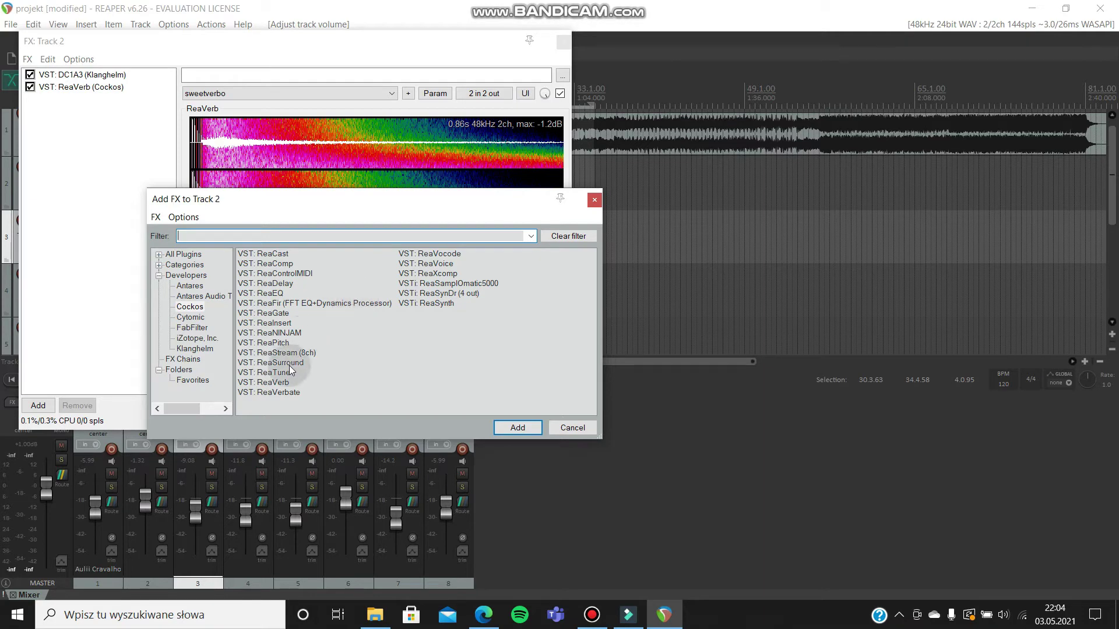
left_click(266, 374)
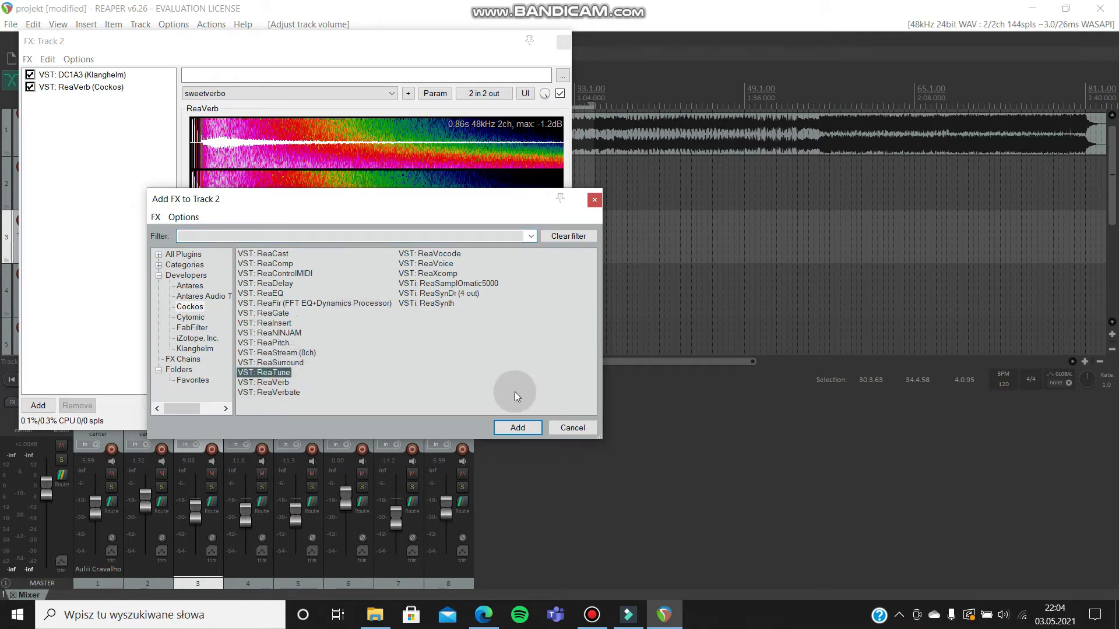
left_click(518, 429)
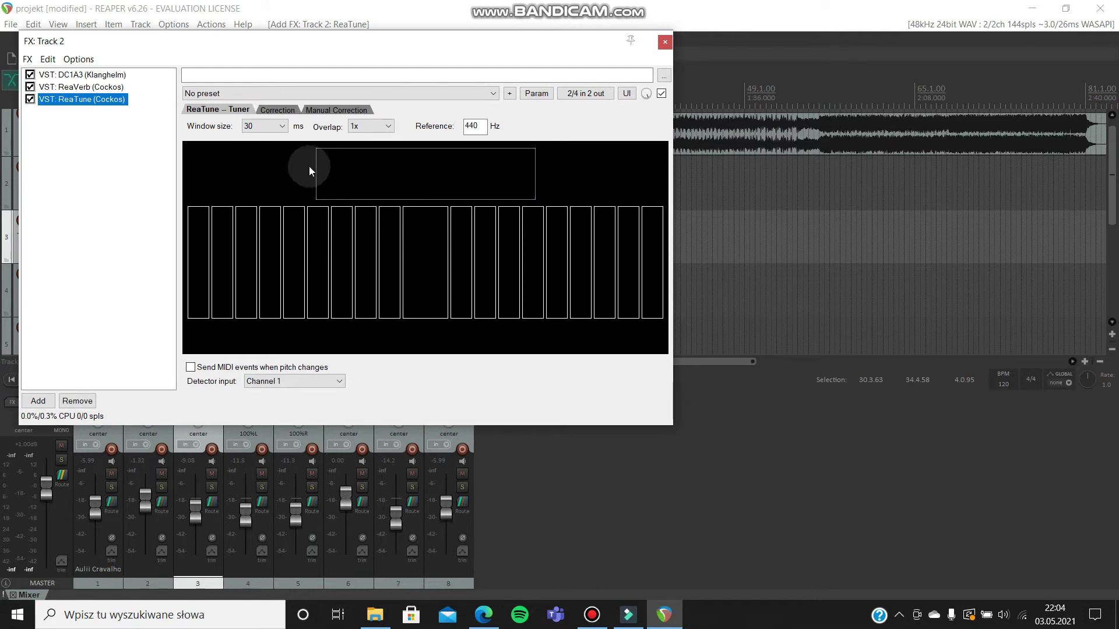
Step: Enable automatic pitch correction in ReaTune with the key E Major and an attack time of 200 ms
left_click(286, 113)
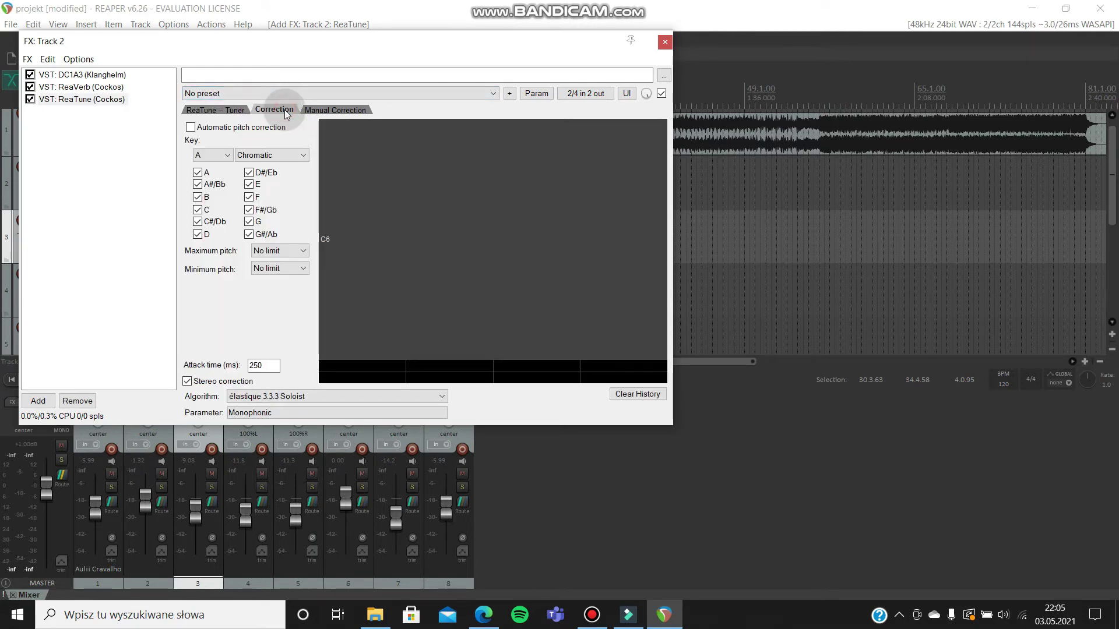
left_click(191, 127)
left_click(224, 154)
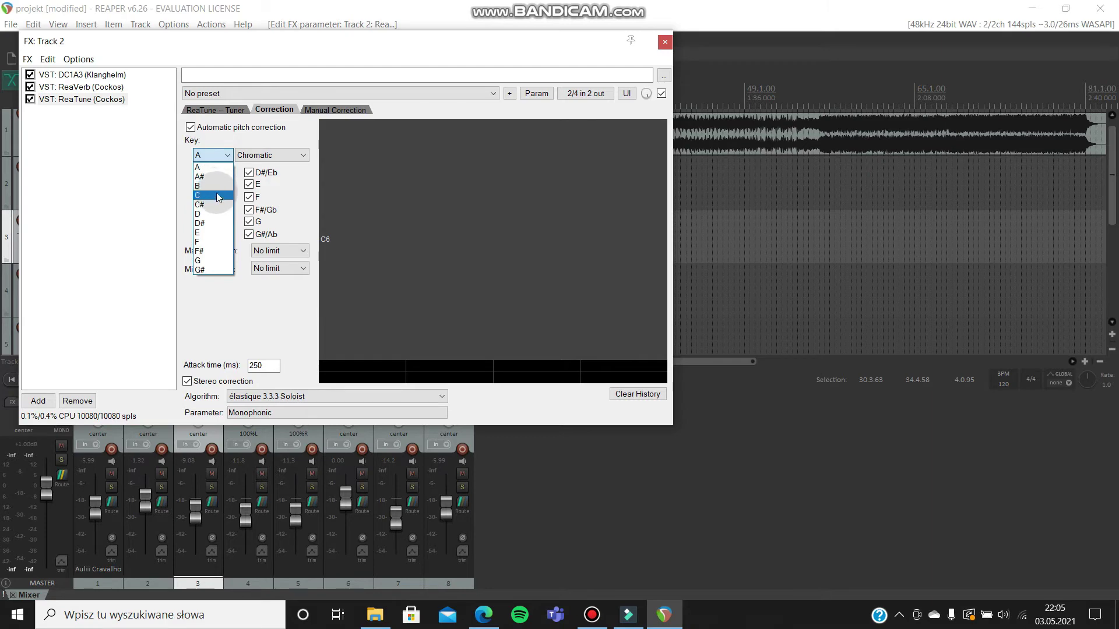
left_click(213, 232)
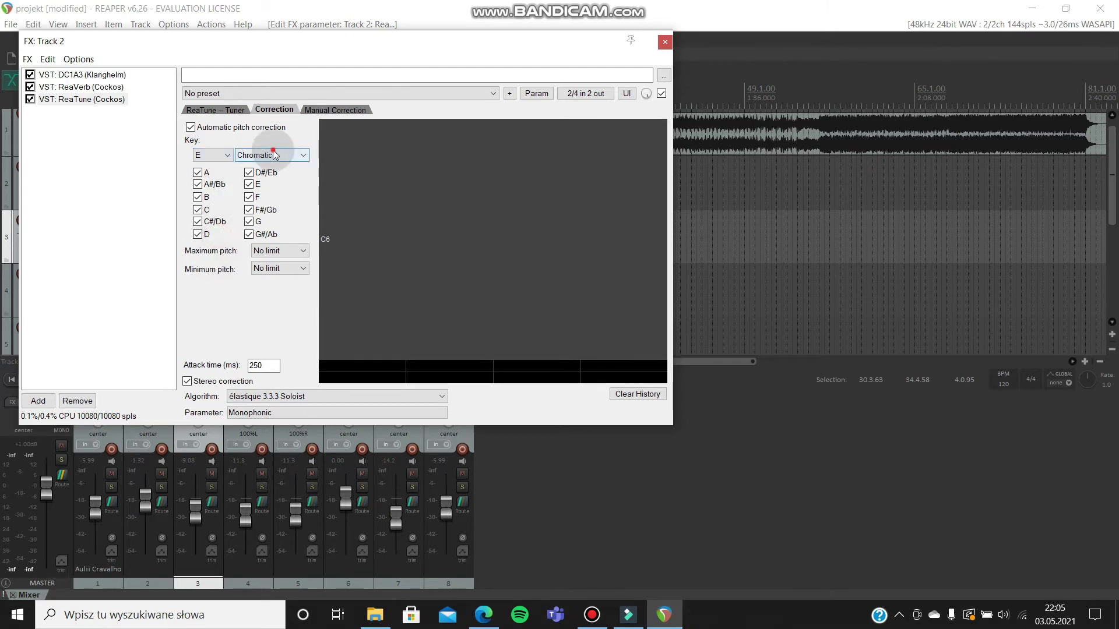
left_click(275, 155)
left_click(273, 169)
left_click(301, 251)
left_click(299, 261)
double_click(268, 365)
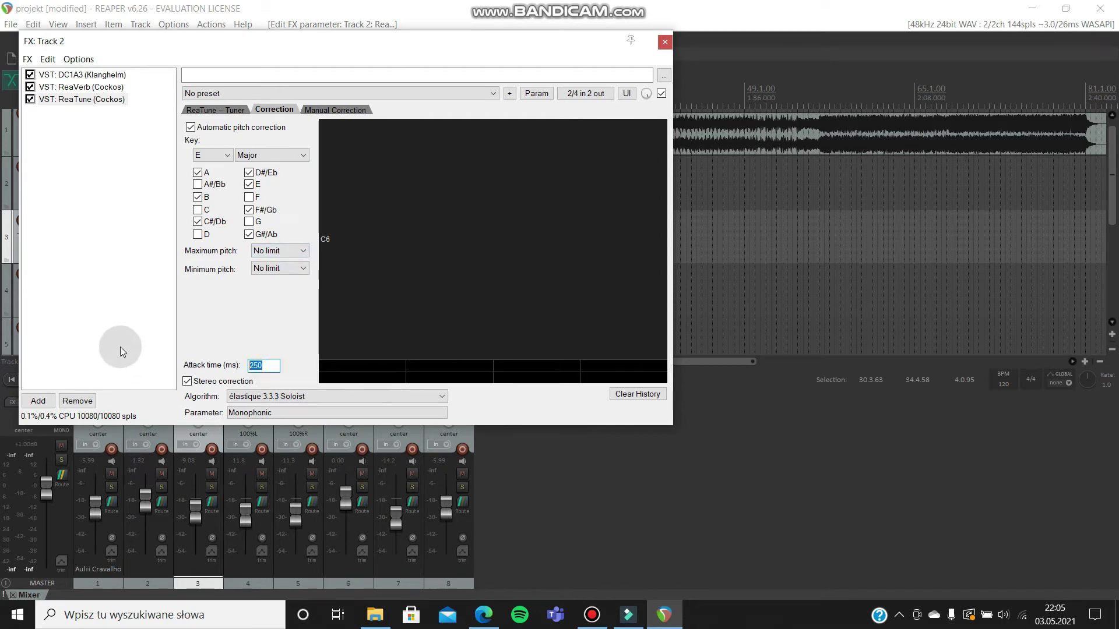
type("200")
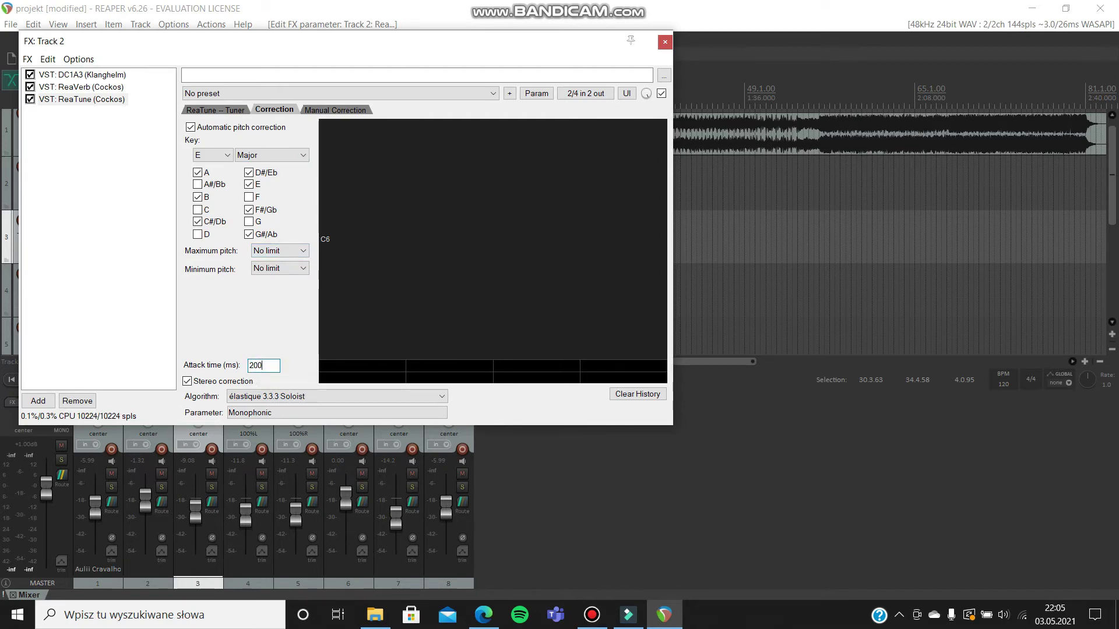
Step: Add ReaEQ to track 2, load the "stock - Basic 11 band" preset and move the effects window clear of the tracks
right_click(74, 192)
left_click(97, 192)
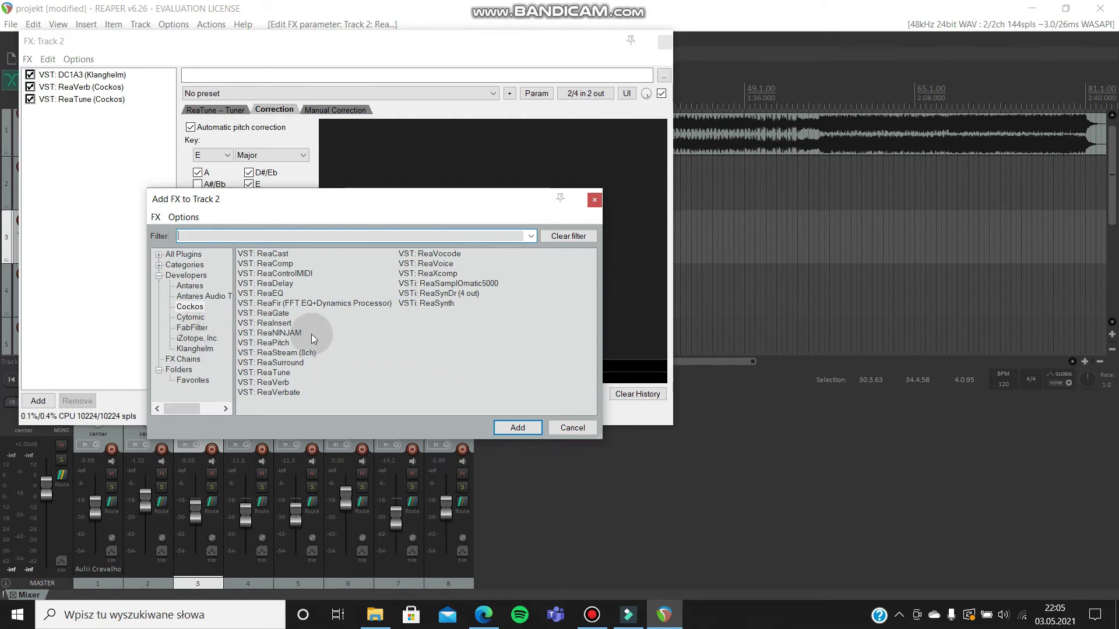
left_click(513, 427)
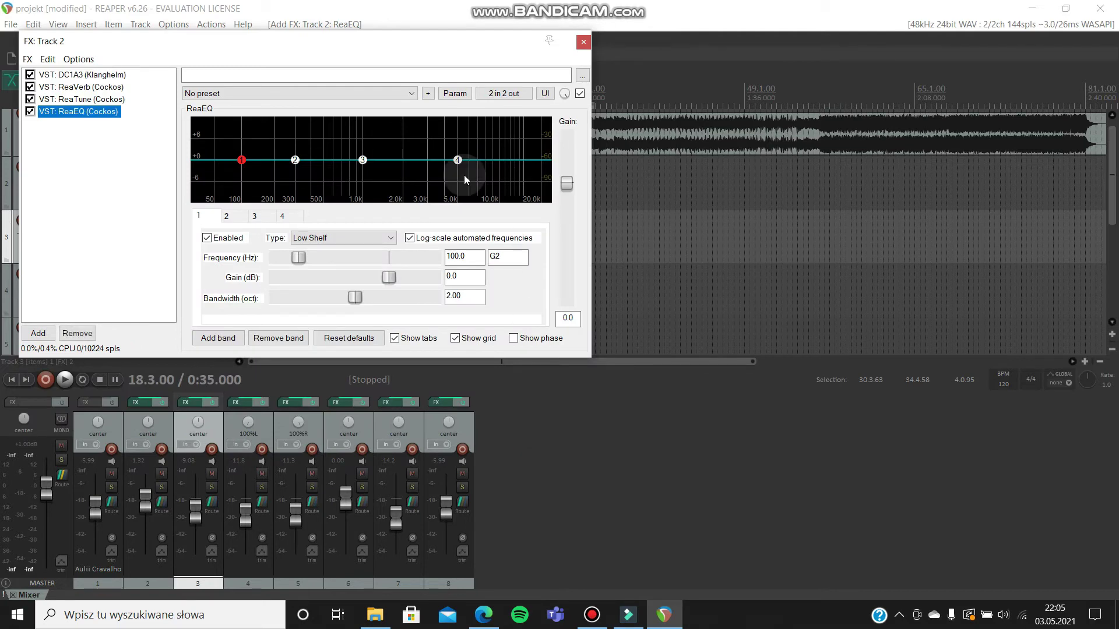
left_click(335, 94)
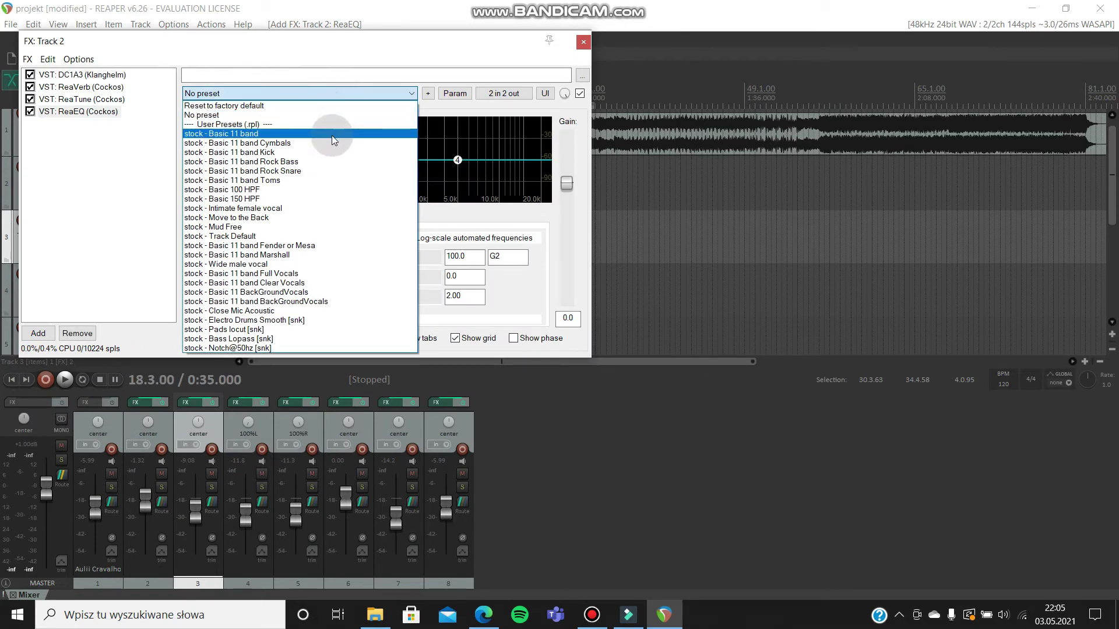
left_click(331, 134)
left_click_drag(416, 44, 770, 393)
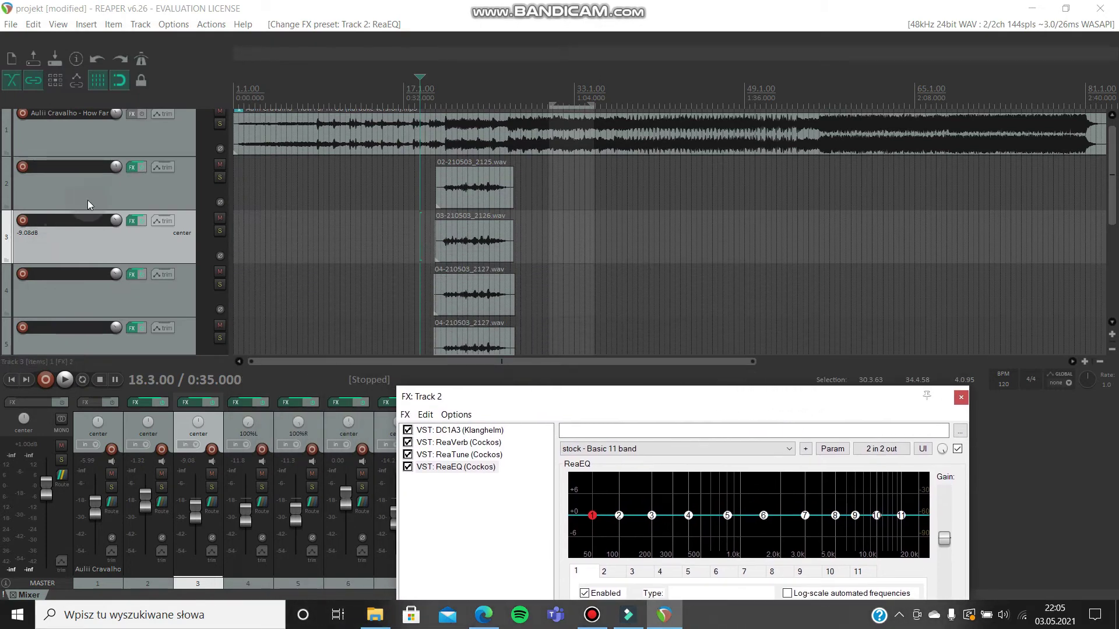
Step: Solo tracks 1 and 2 and make a time selection over the vocal take from about 0:39 to 0:51
left_click(154, 198)
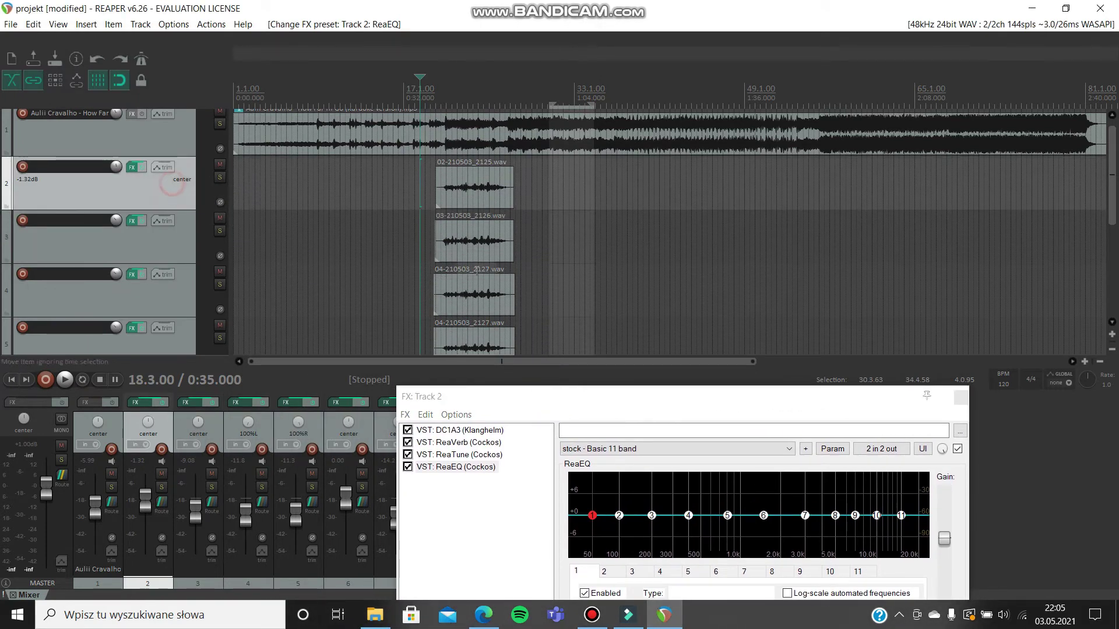
left_click_drag(601, 399, 599, 387)
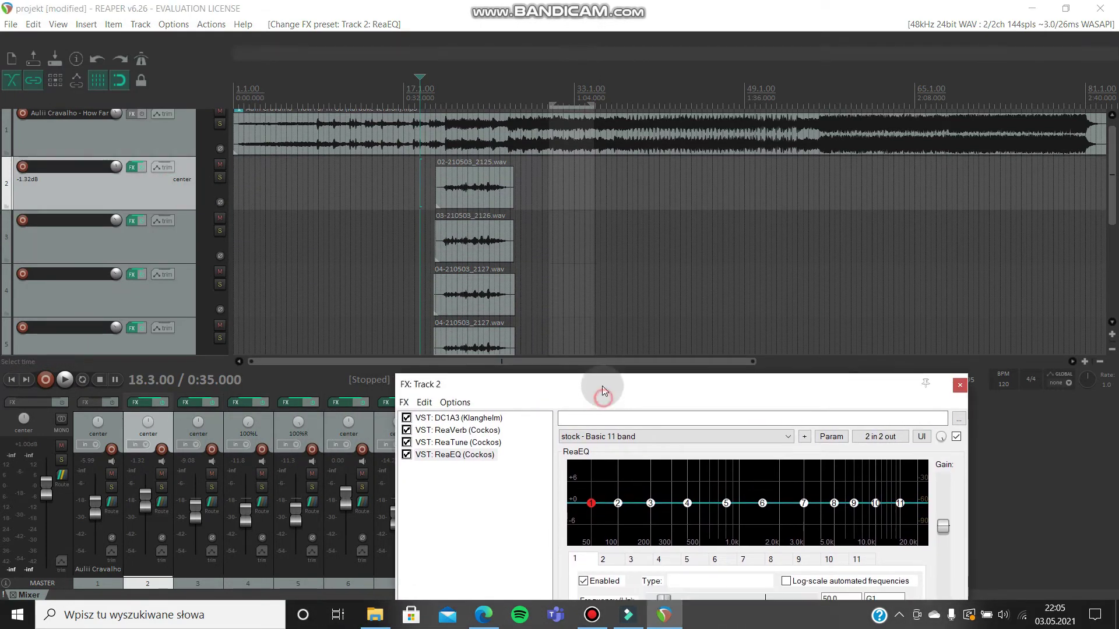
left_click(220, 176)
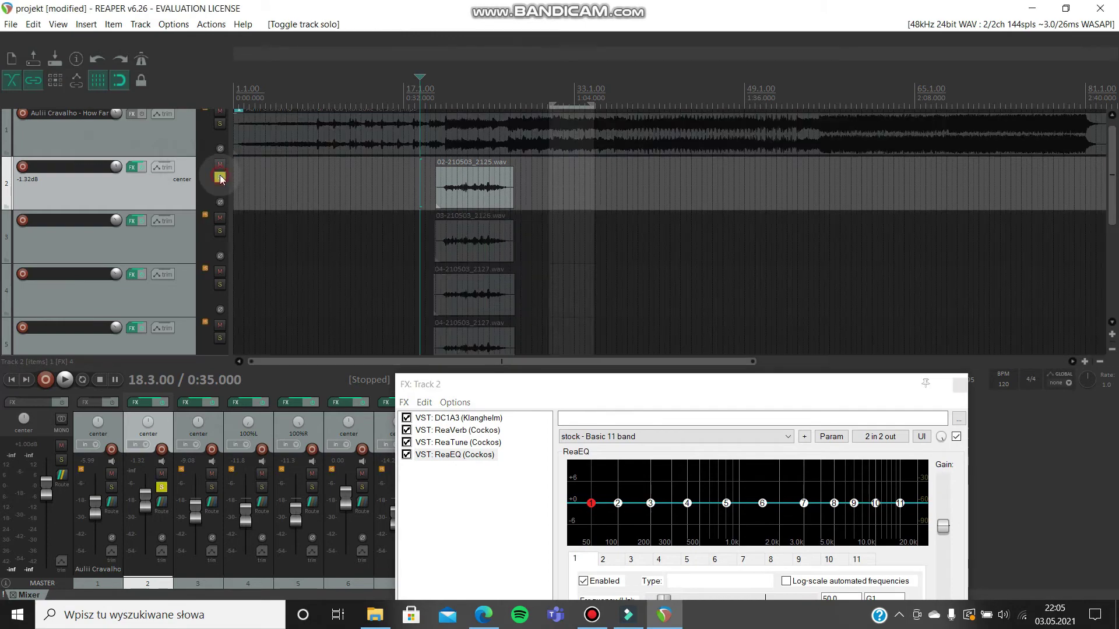
left_click(221, 125)
left_click_drag(441, 159, 509, 244)
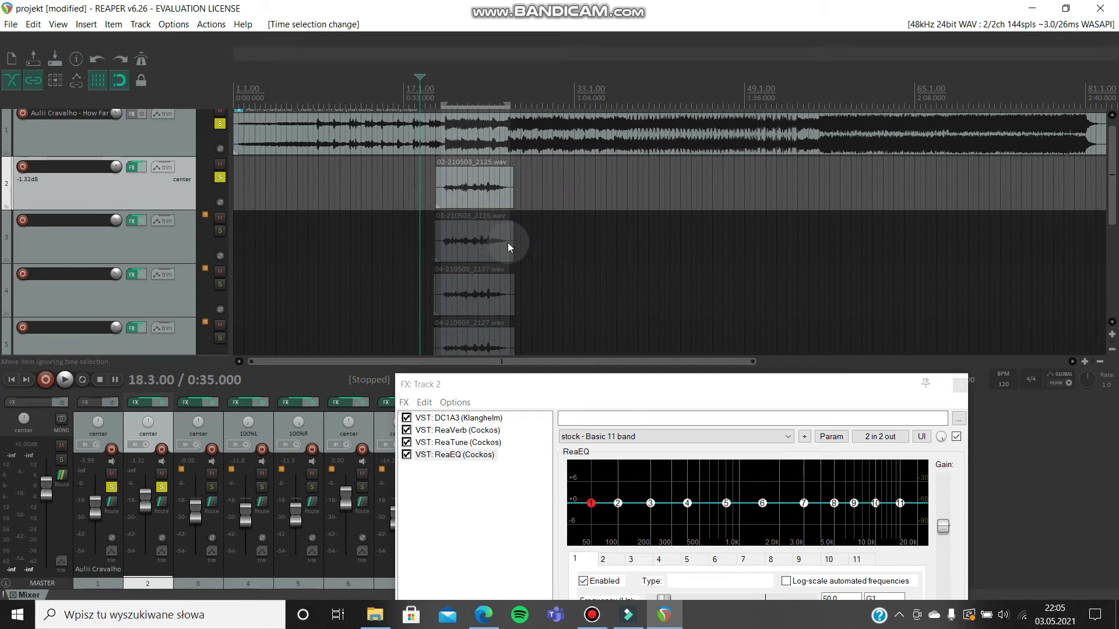
Step: Toggle repeat, play the soloed tracks from 0:35 with track 2's ReaEQ spectrum in view, and pause at about 0:43
left_click(81, 381)
left_click(64, 380)
left_click_drag(571, 382, 677, 147)
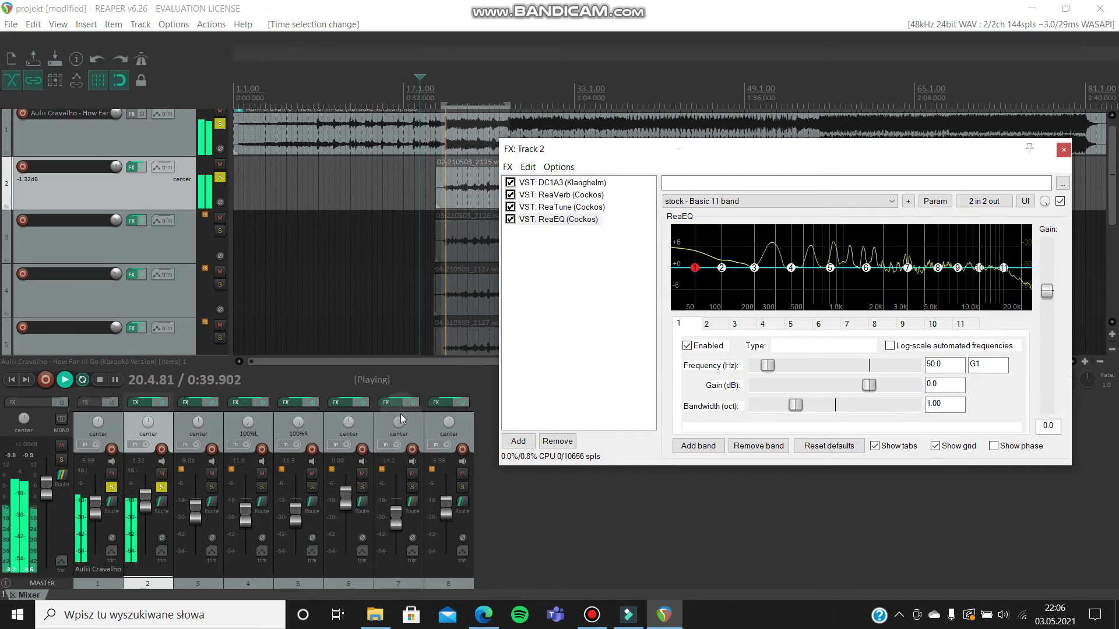
left_click(115, 379)
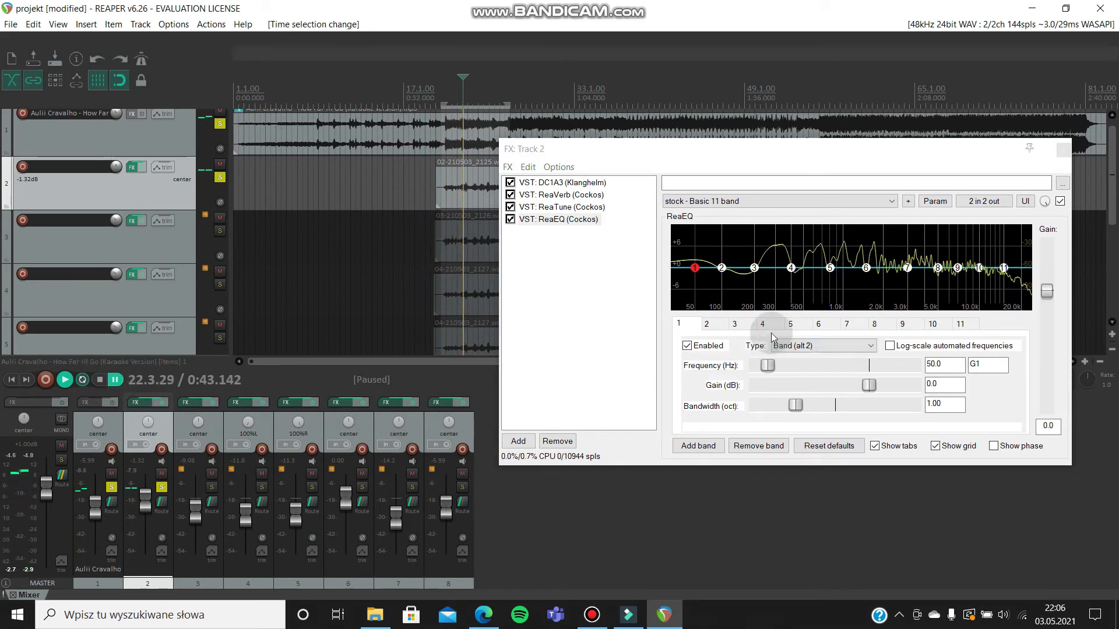
mouse_move(695, 274)
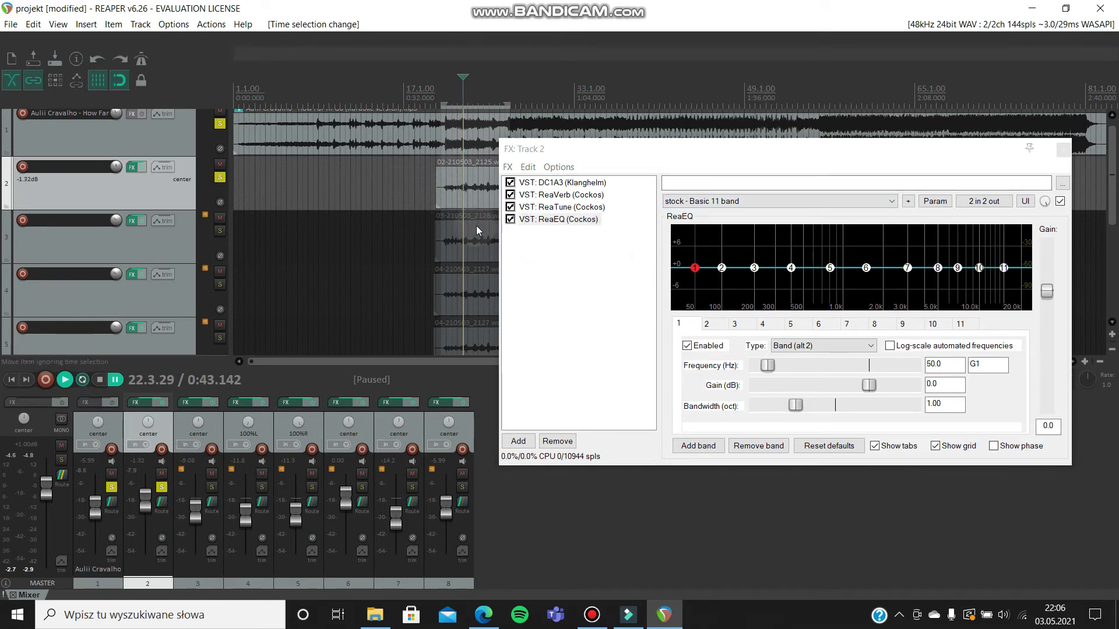
Step: Change ReaEQ band 1 on track 2 to a Low Shelf at about 41 Hz with about -4.2 dB gain
left_click(775, 318)
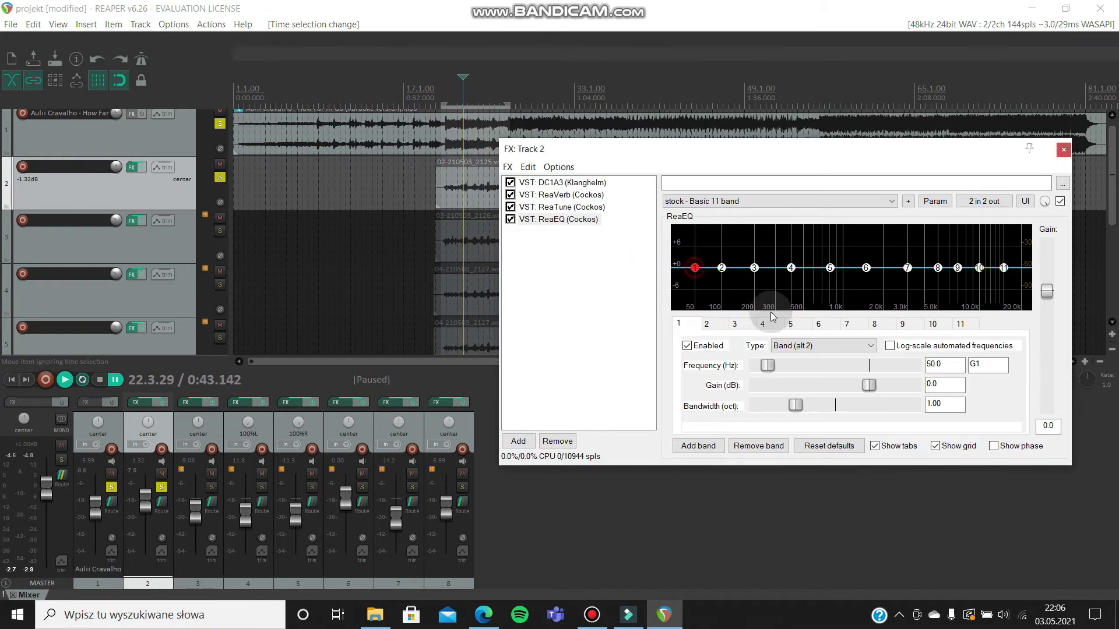
left_click(795, 346)
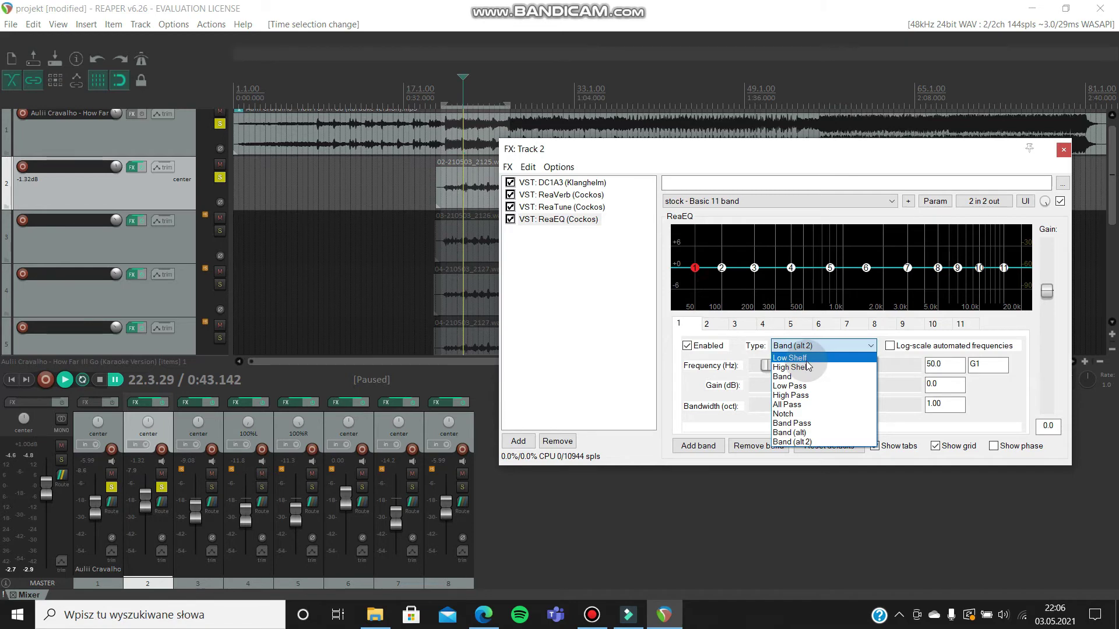
left_click(806, 358)
left_click_drag(694, 268, 687, 289)
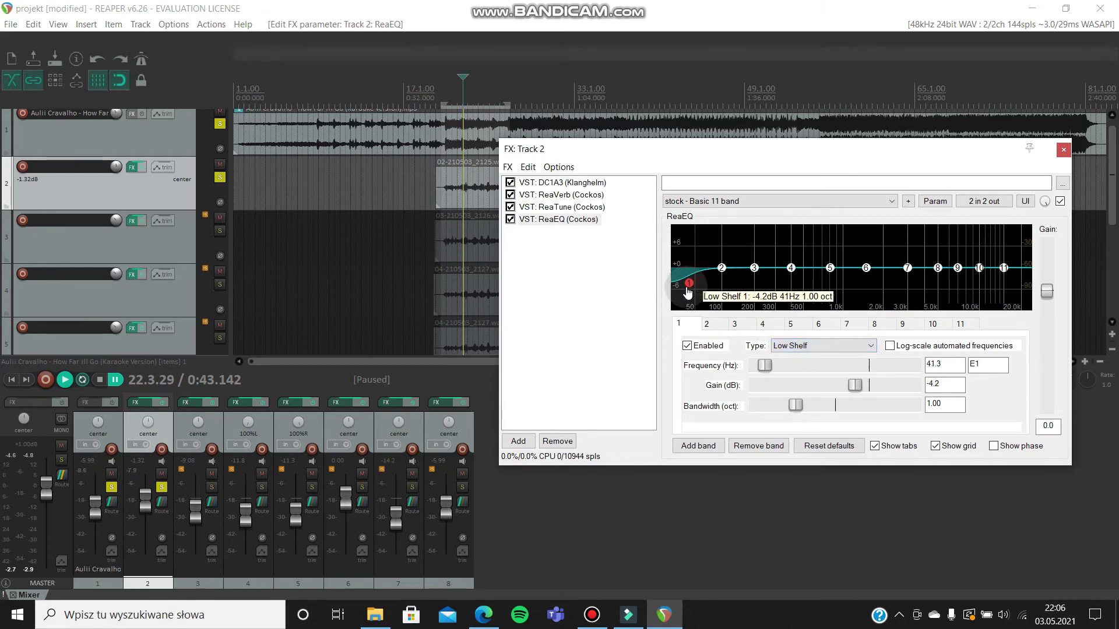
Step: Change ReaEQ band 11 on track 2 to a High Shelf at about 14712 Hz with about -2.8 dB gain
left_click(1003, 267)
left_click(840, 345)
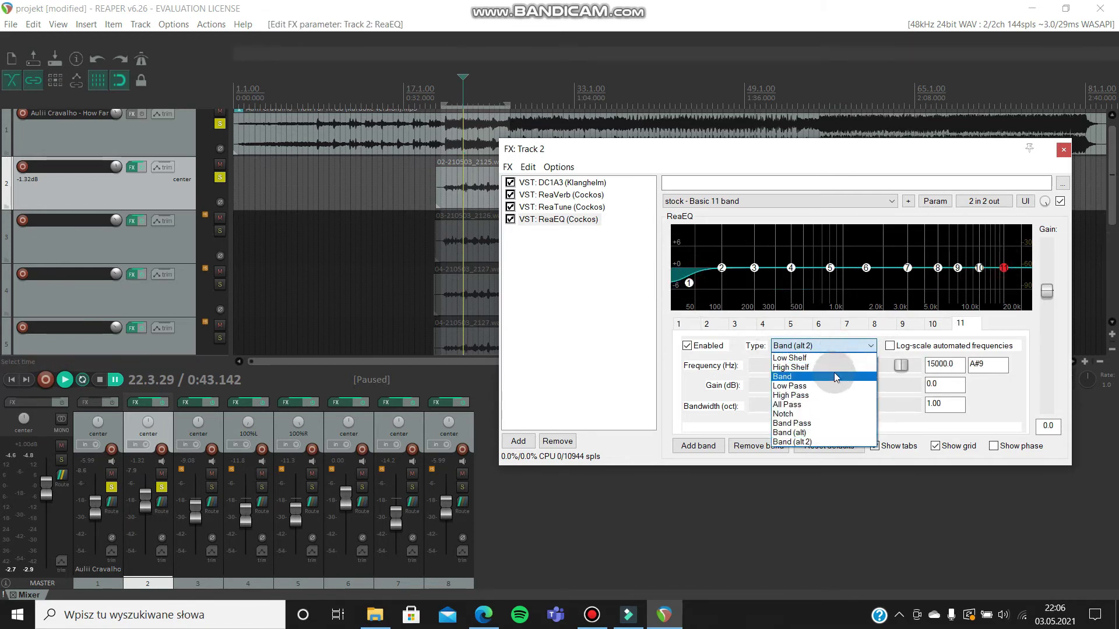
left_click(834, 366)
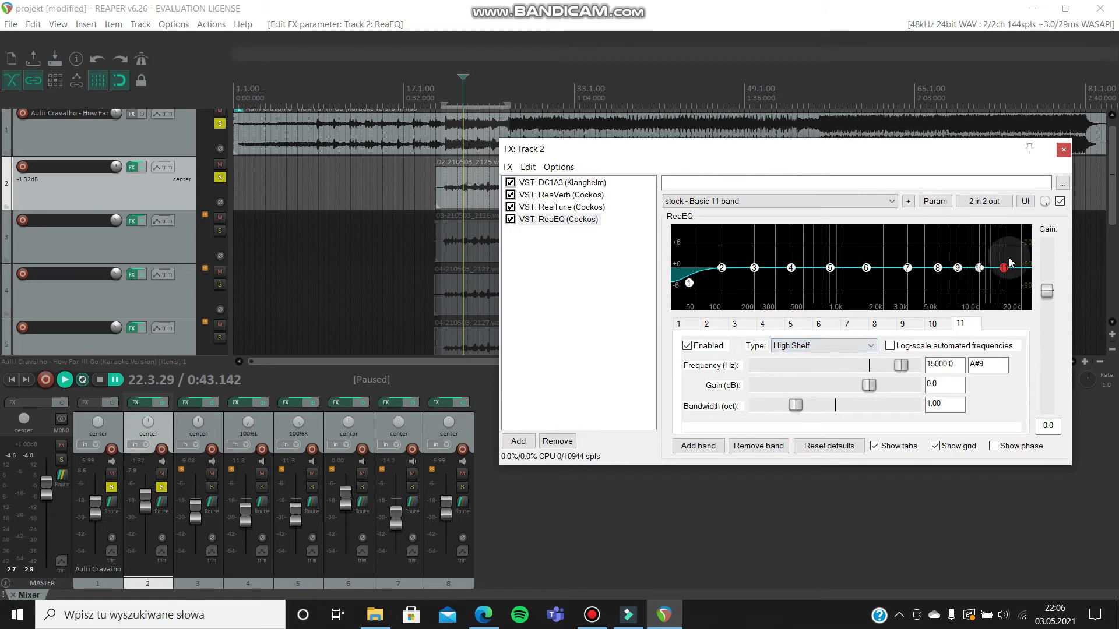
left_click_drag(1004, 270, 1004, 281)
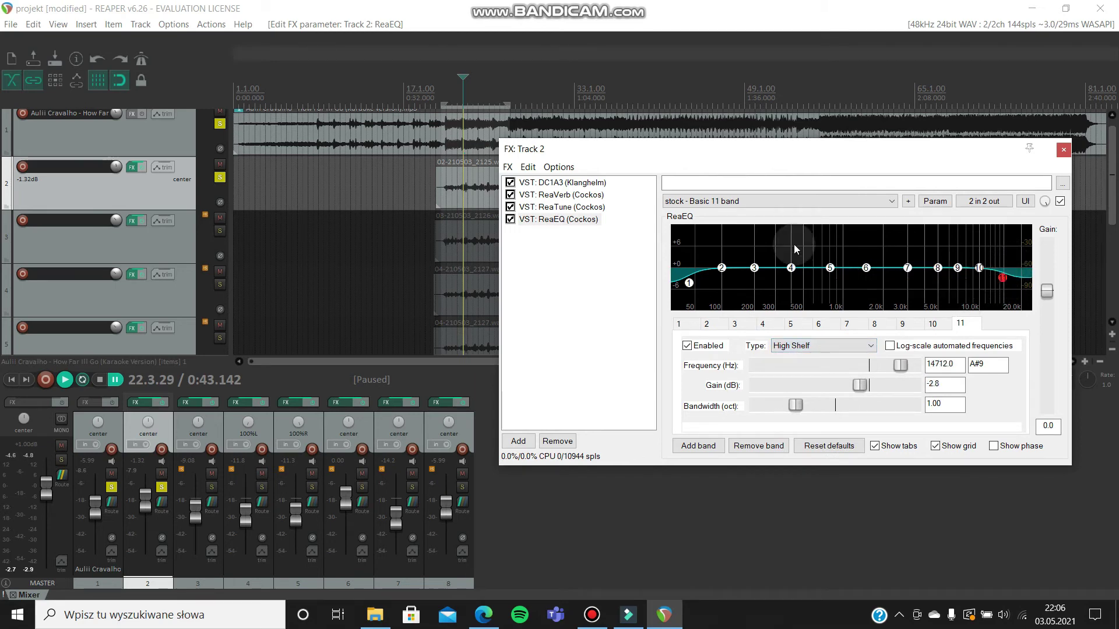
Step: Play from about 0:37 while boosting ReaEQ bands 2 to 10, with band 10 at about 10497 Hz and 2.1 dB, and pause
left_click(430, 195)
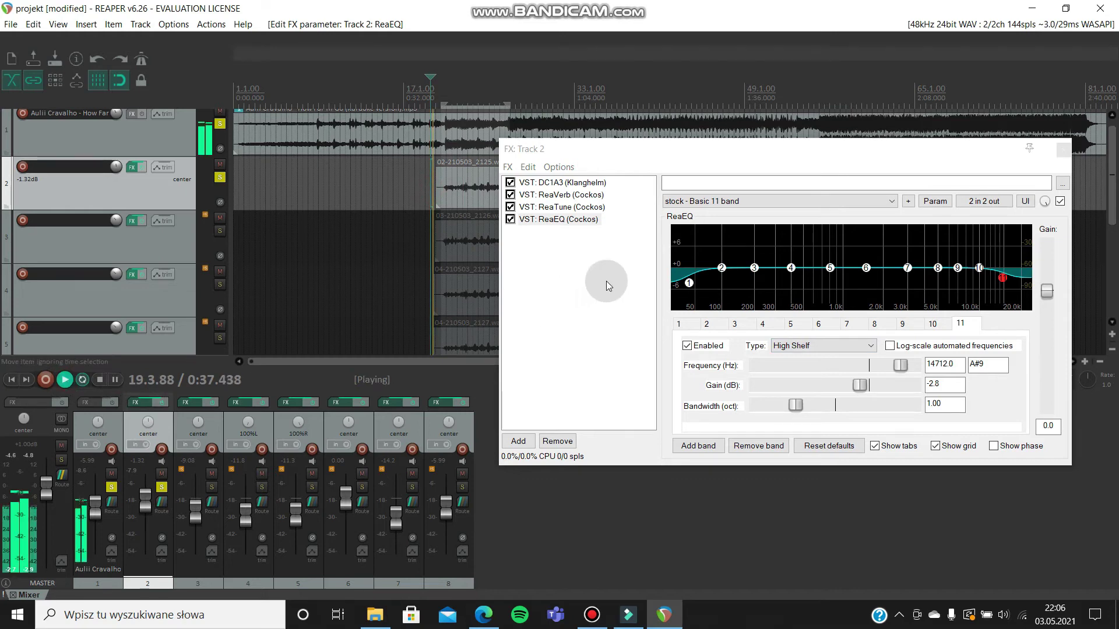
left_click_drag(723, 269, 793, 268)
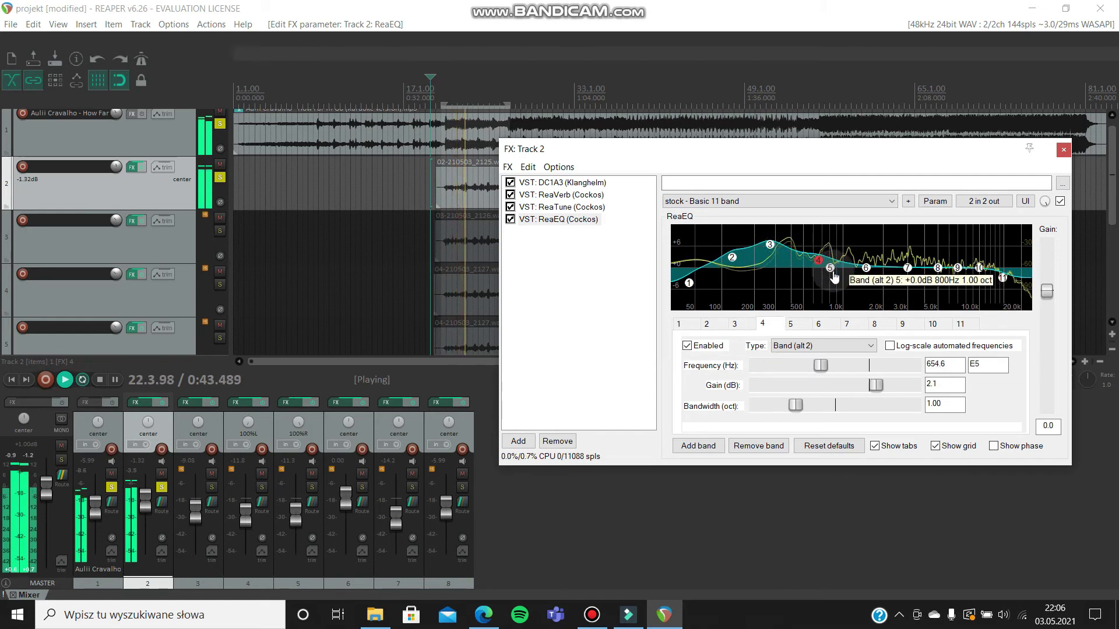
left_click_drag(829, 268, 983, 260)
left_click(957, 269)
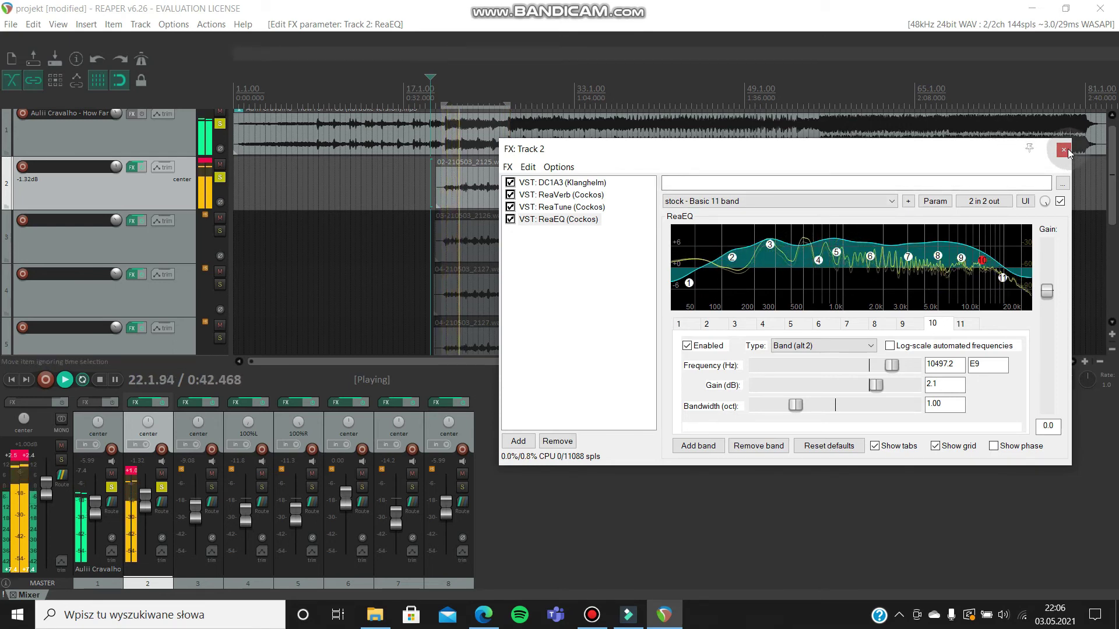
left_click(619, 242)
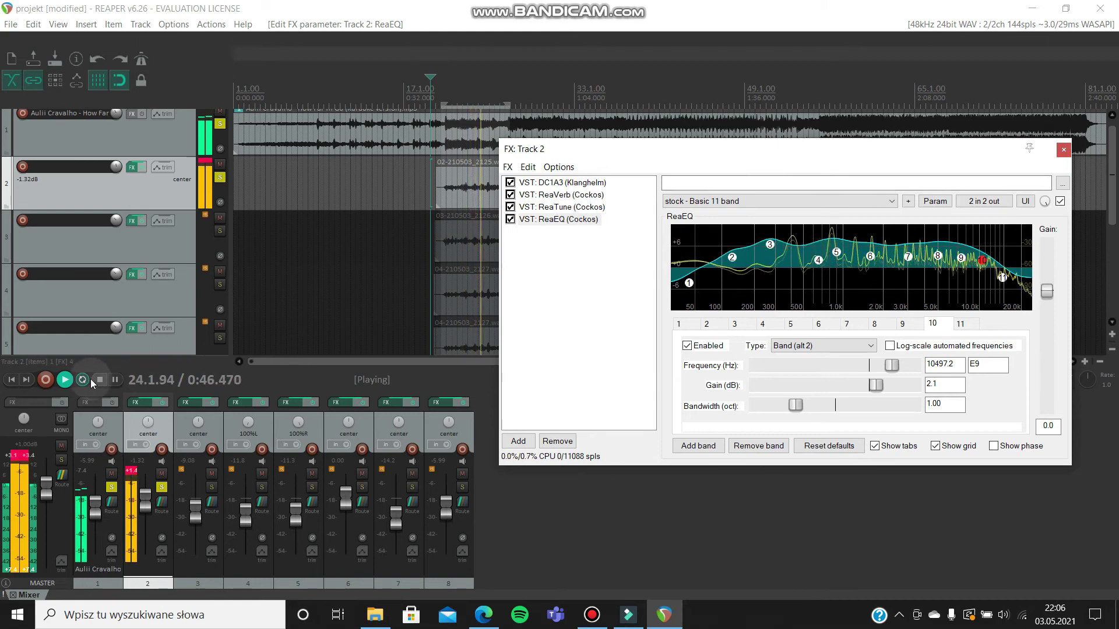
left_click(115, 379)
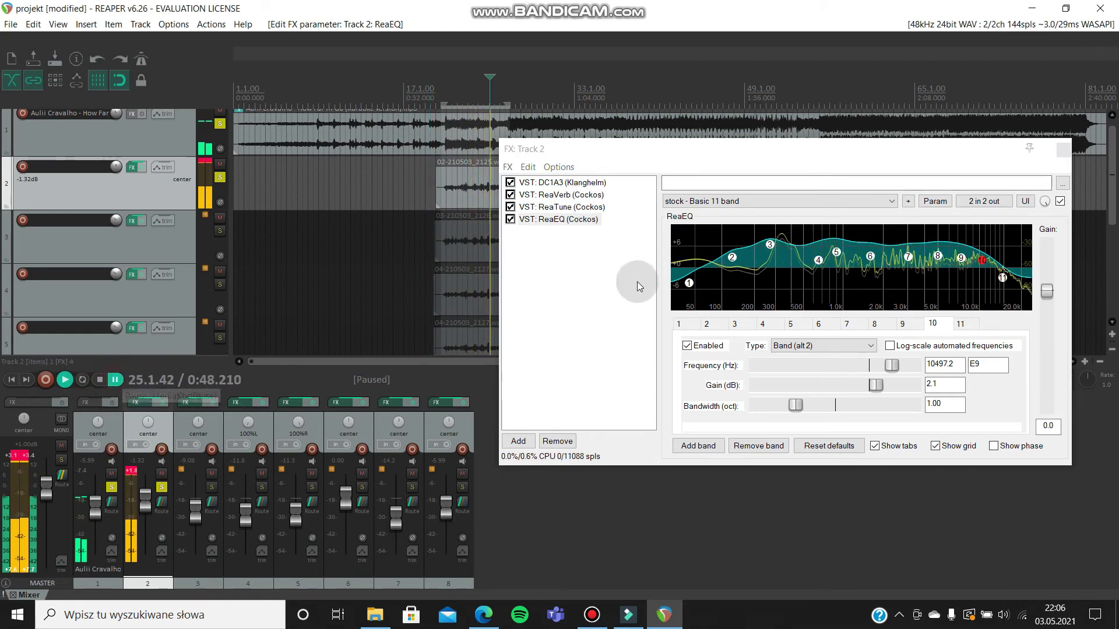
left_click(1044, 161)
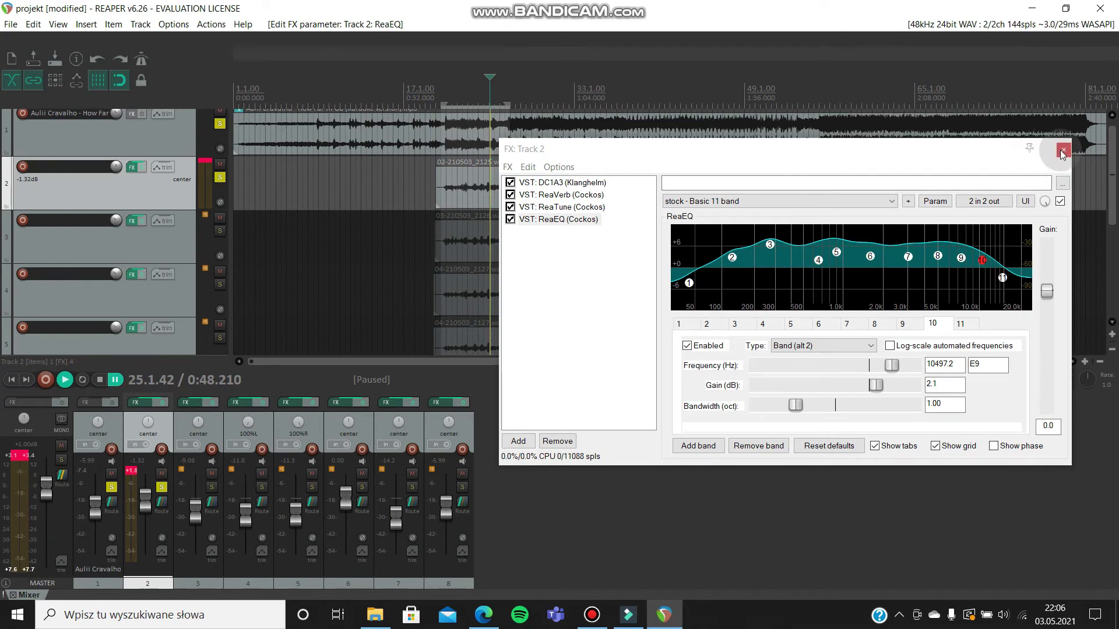
Step: Close track 2's effects window and turn off solo on tracks 1 and 2
left_click(1061, 151)
left_click(219, 177)
left_click(220, 124)
left_click(506, 193)
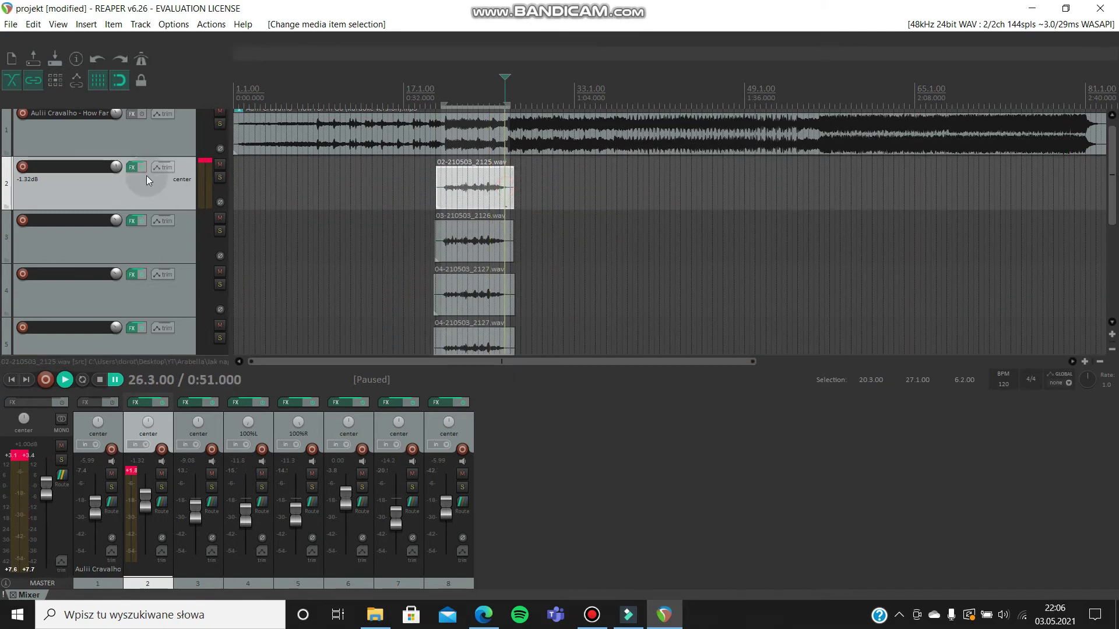
left_click(145, 176)
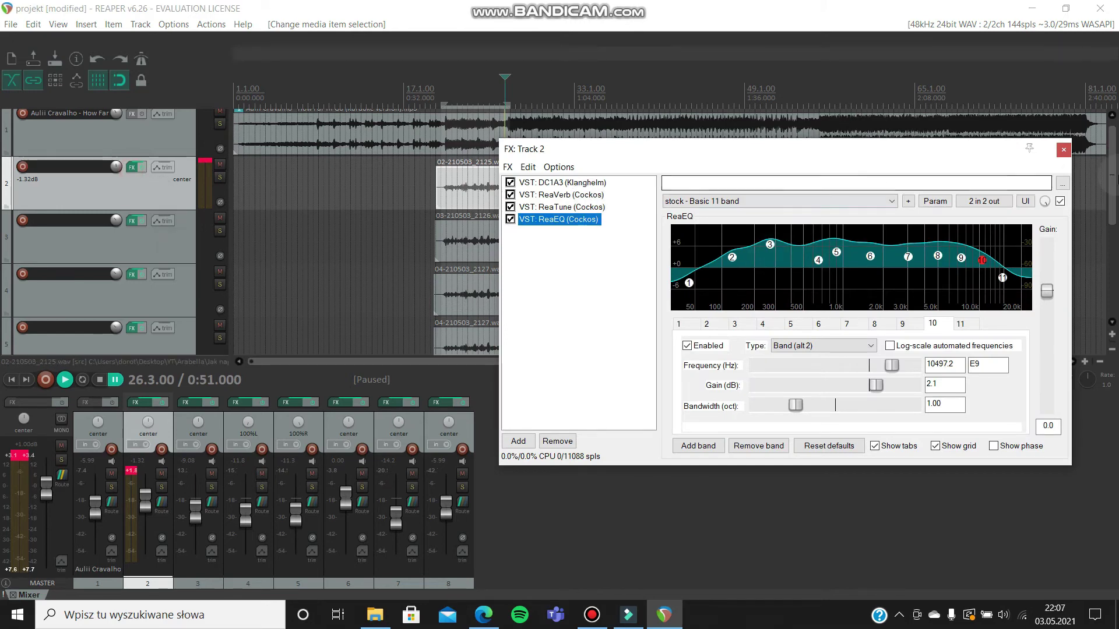
left_click(1064, 150)
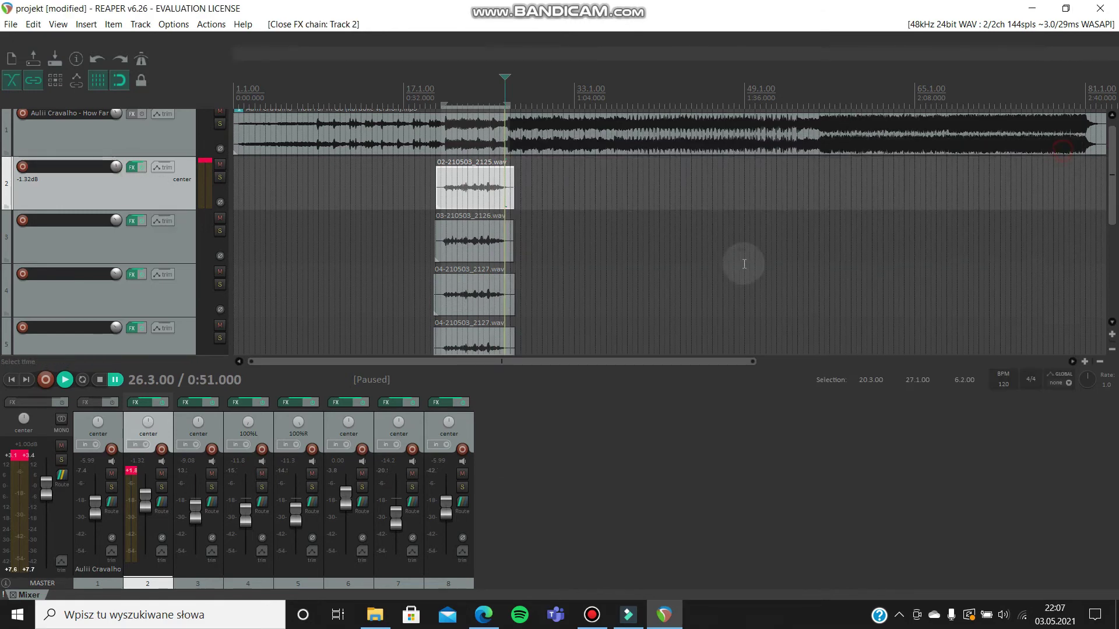
Step: Replace track 3's effects with a copy of all four effects from track 2
left_click(133, 220)
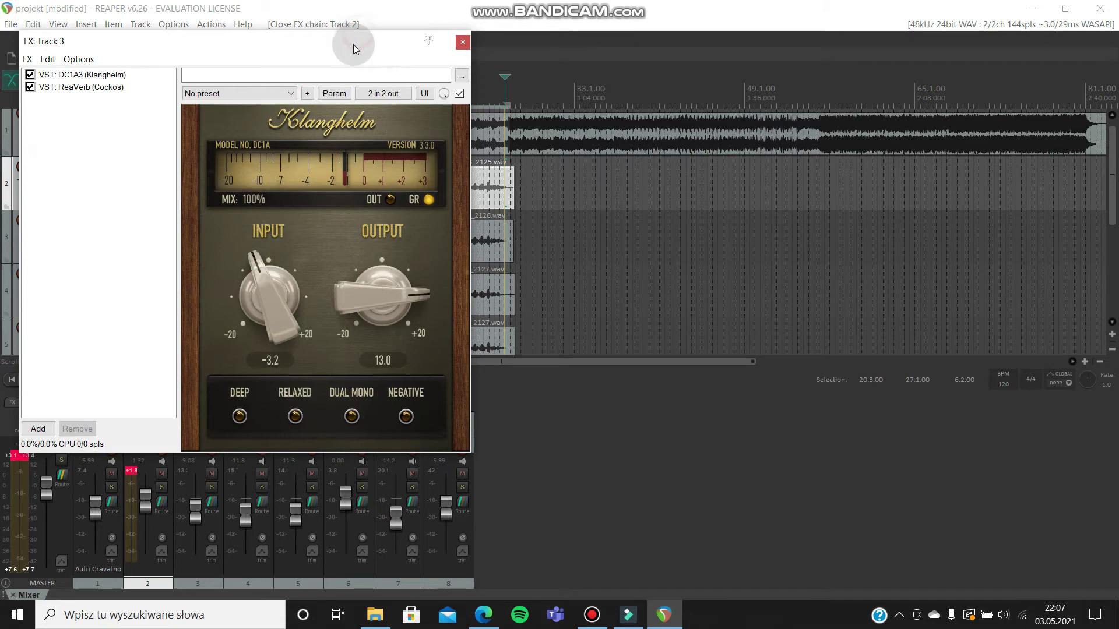
left_click_drag(353, 48, 674, 137)
left_click(132, 168)
left_click_drag(587, 260, 540, 157)
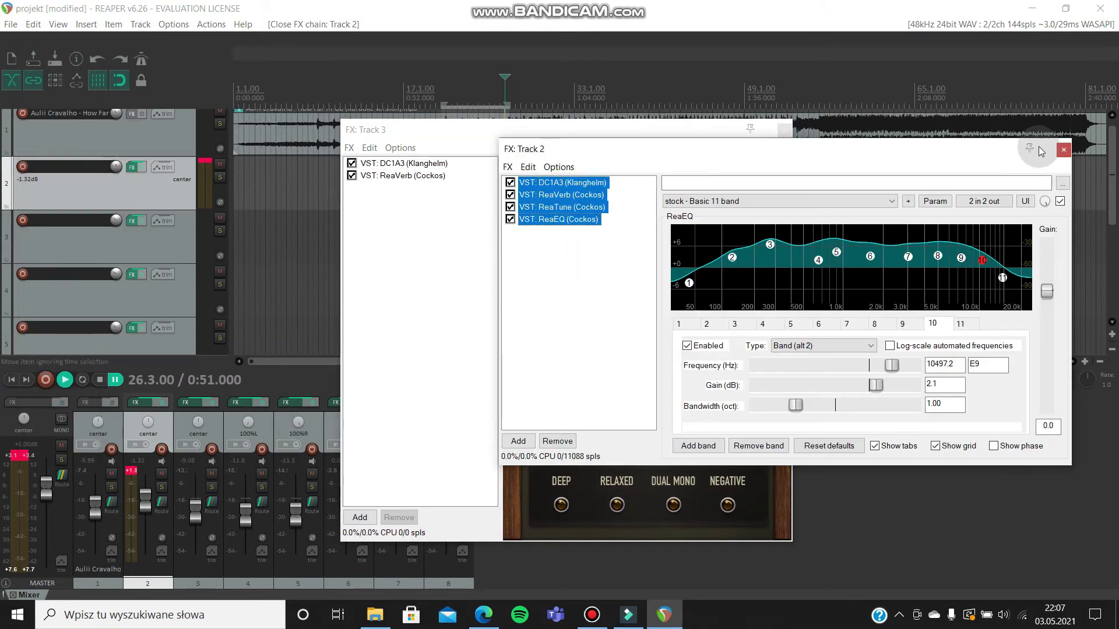
left_click(1063, 150)
left_click_drag(451, 205, 397, 165)
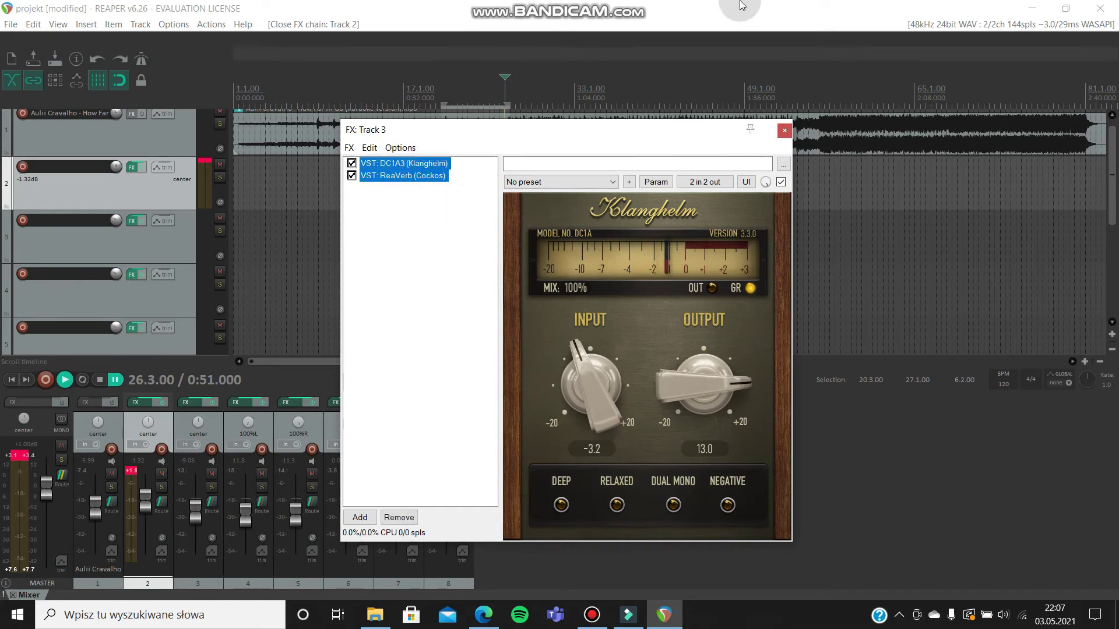
key("ctrl+v")
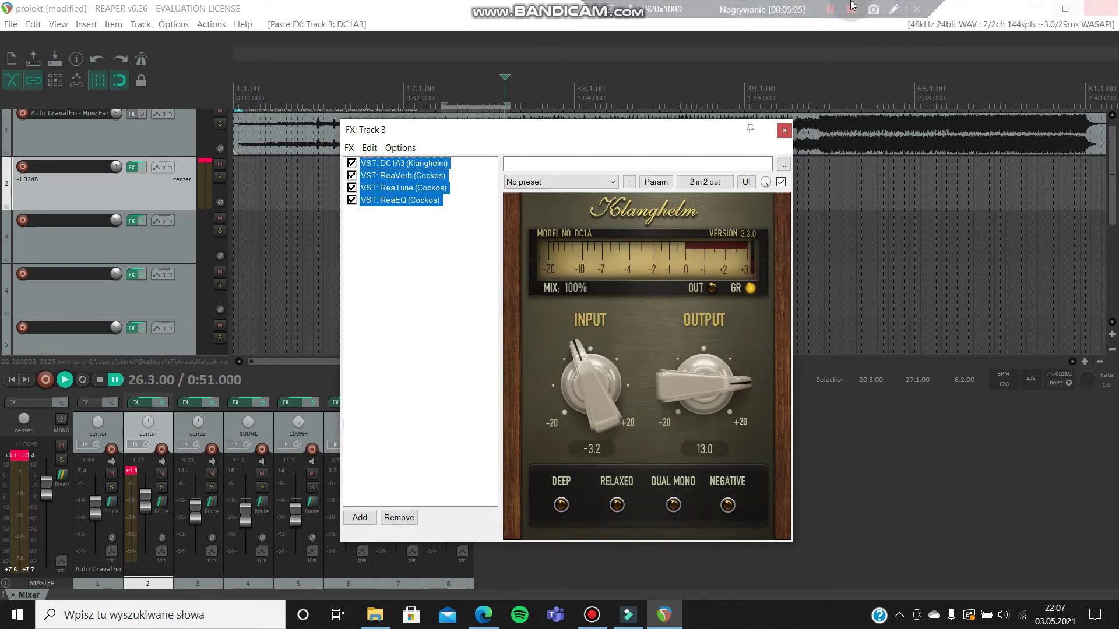
Step: Adjust the wet level of ReaVerb on track 3 and close its effects window
left_click(452, 213)
left_click(427, 176)
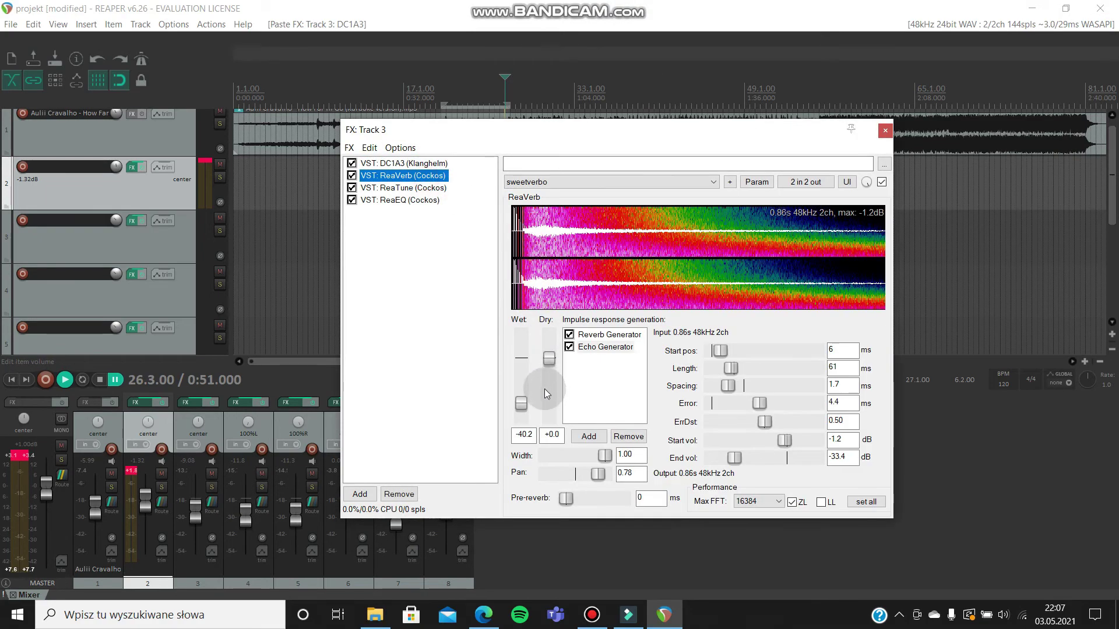
left_click_drag(523, 402, 522, 400)
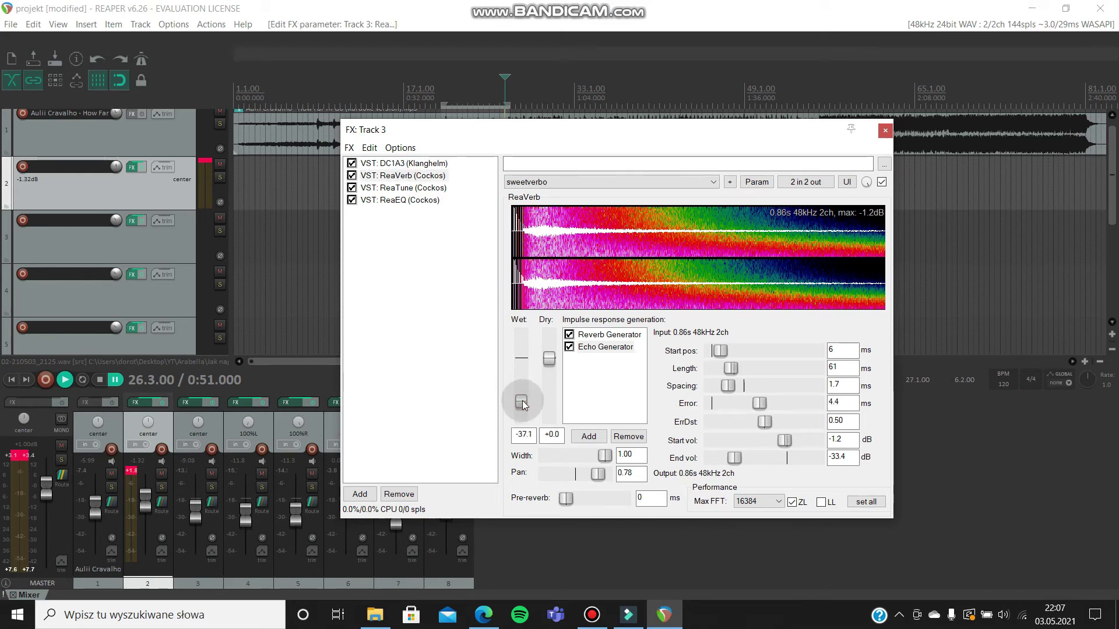
left_click_drag(522, 400, 516, 408)
left_click(885, 130)
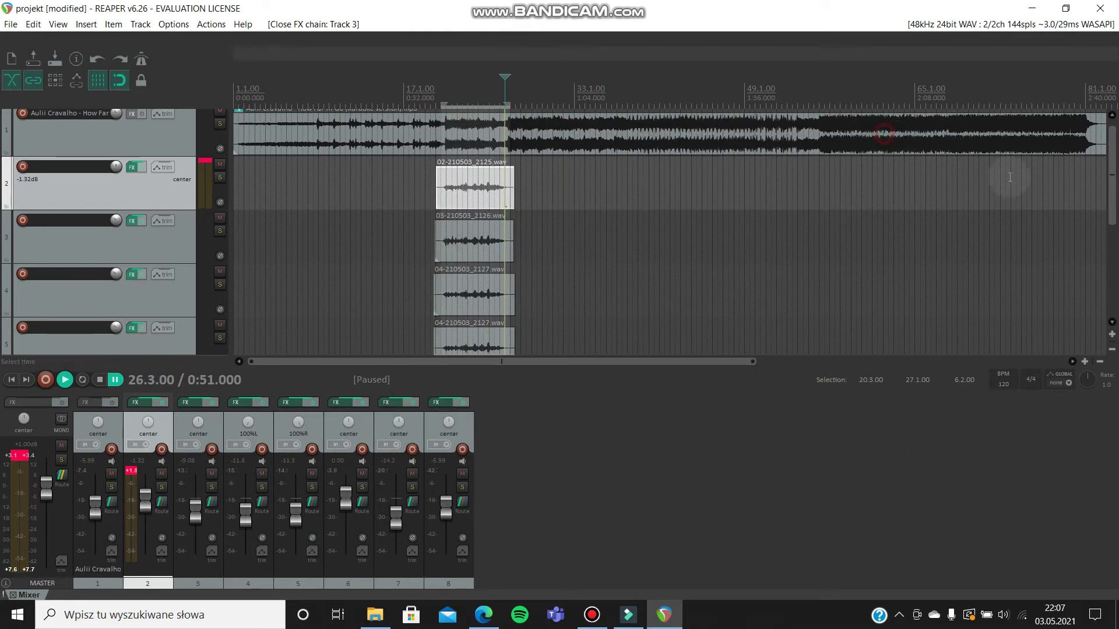
Step: Replace track 4's effects with the copied chain and set its ReaVerb wet level to about -38.1 dB
scroll(1113, 179, "down", 3)
left_click(131, 184)
left_click_drag(143, 247, 90, 47)
key("ctrl+v")
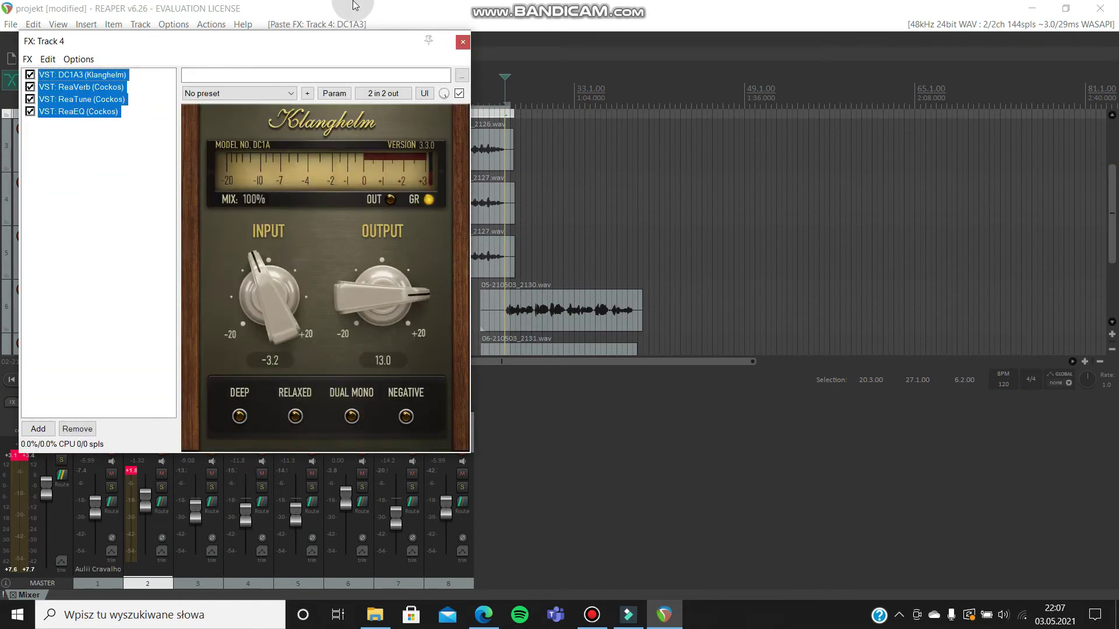
left_click(93, 86)
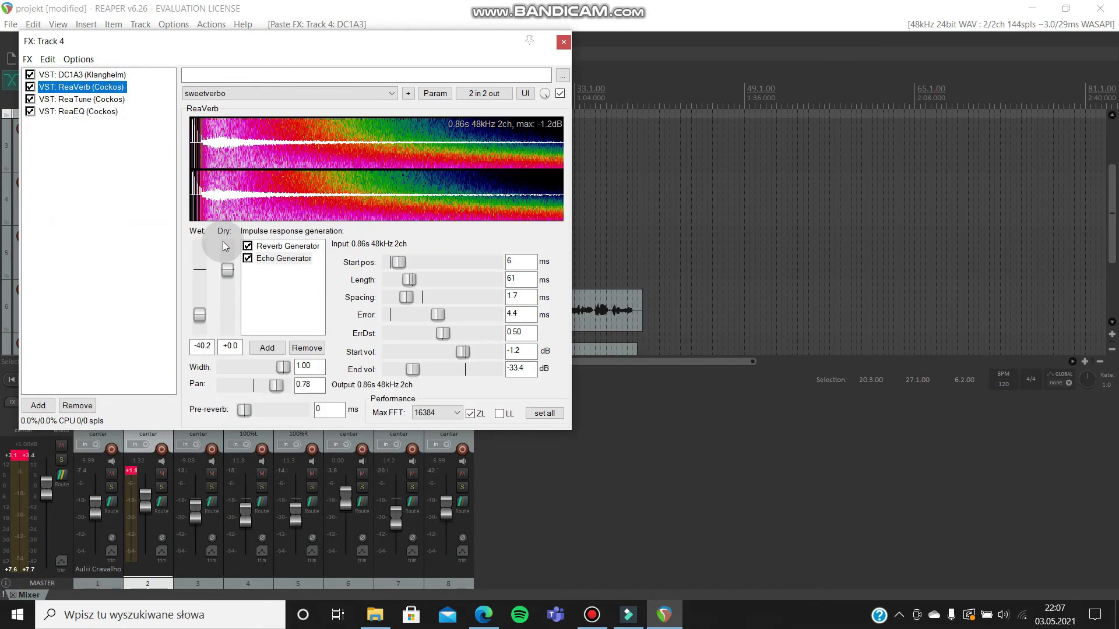
left_click_drag(198, 318, 203, 316)
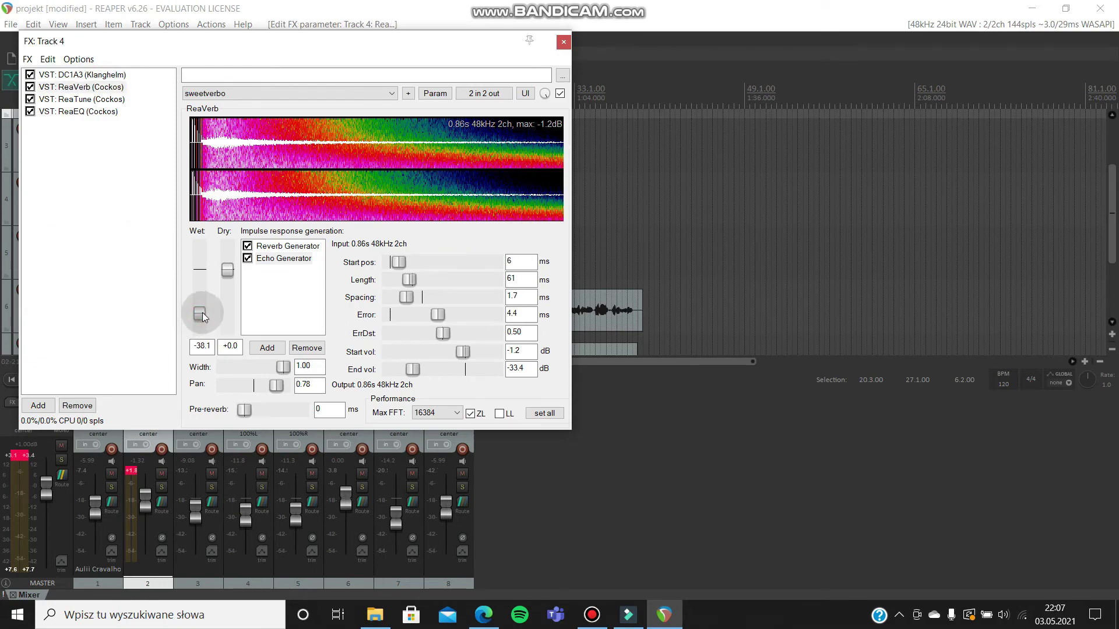
left_click(563, 42)
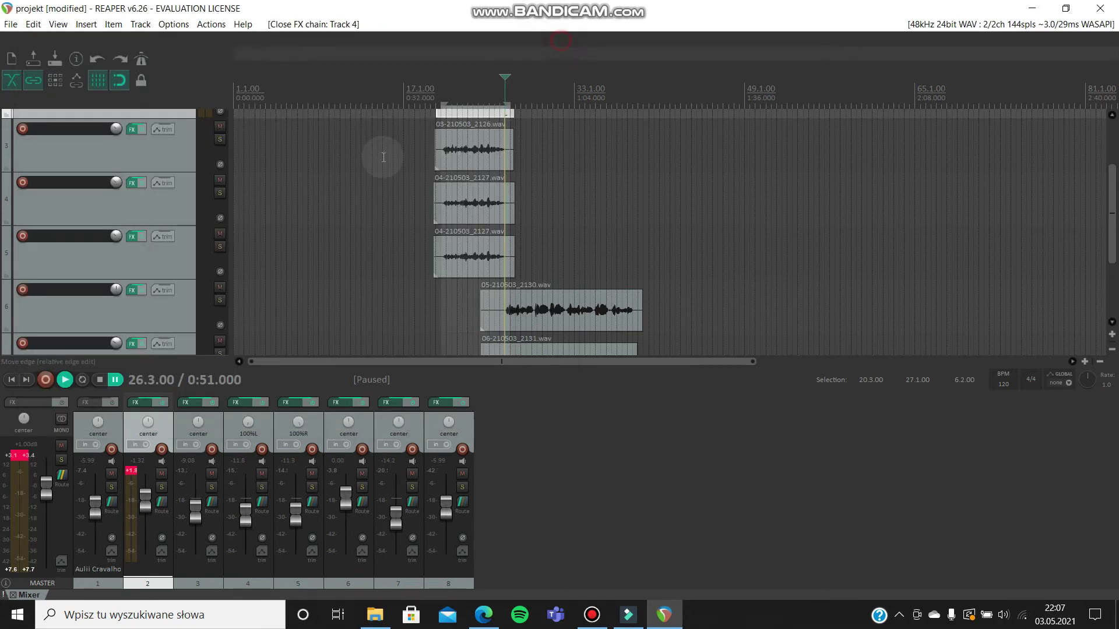
Step: Replace track 5's effects with the copied chain and set its ReaVerb wet level to about -37.2 dB
left_click(134, 236)
left_click(128, 219)
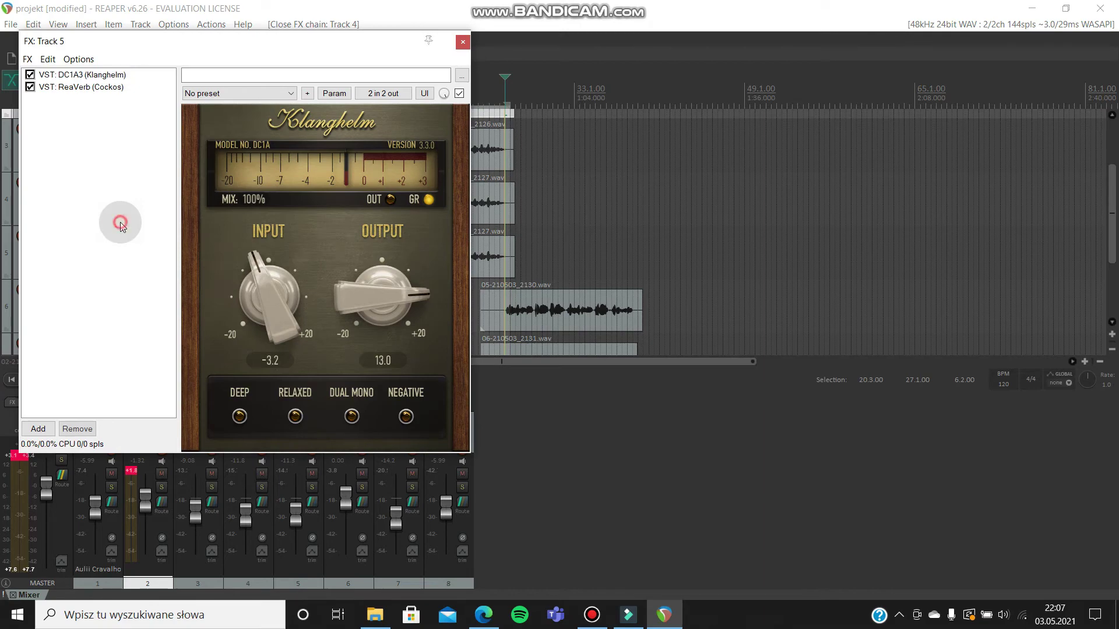
left_click_drag(113, 130, 105, 76)
key("Delete")
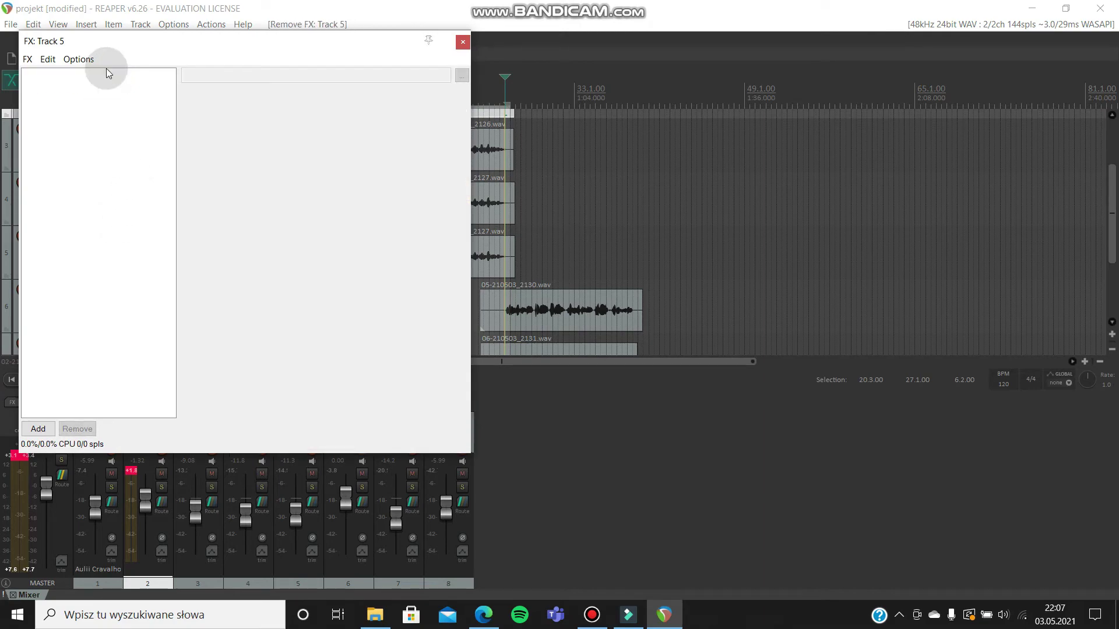
key("ctrl+v")
left_click(78, 201)
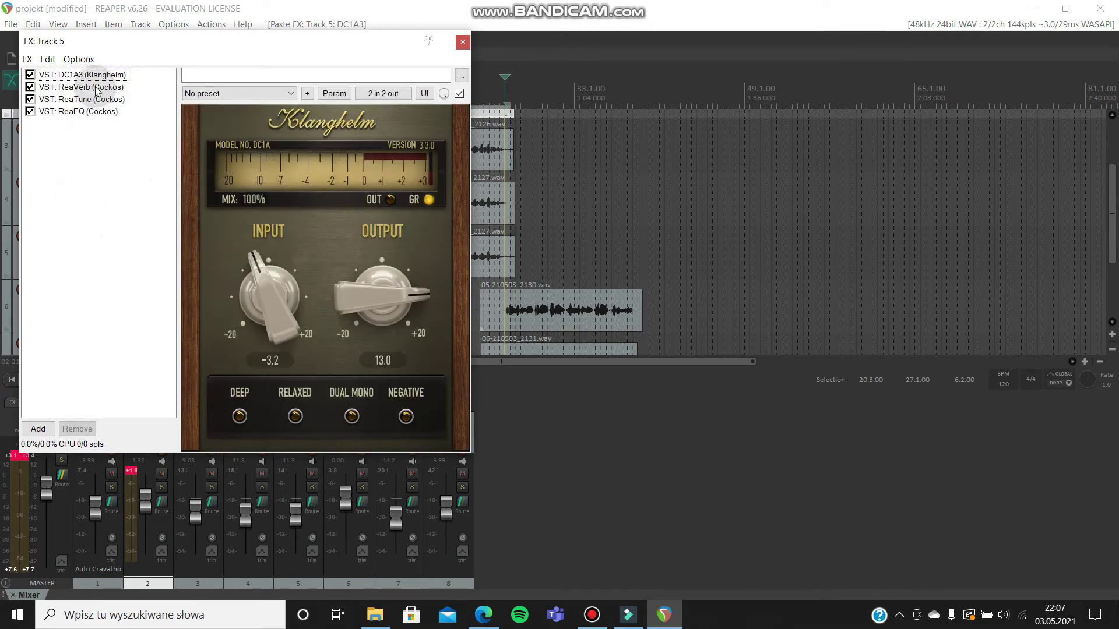
left_click(81, 86)
left_click_drag(200, 317, 198, 313)
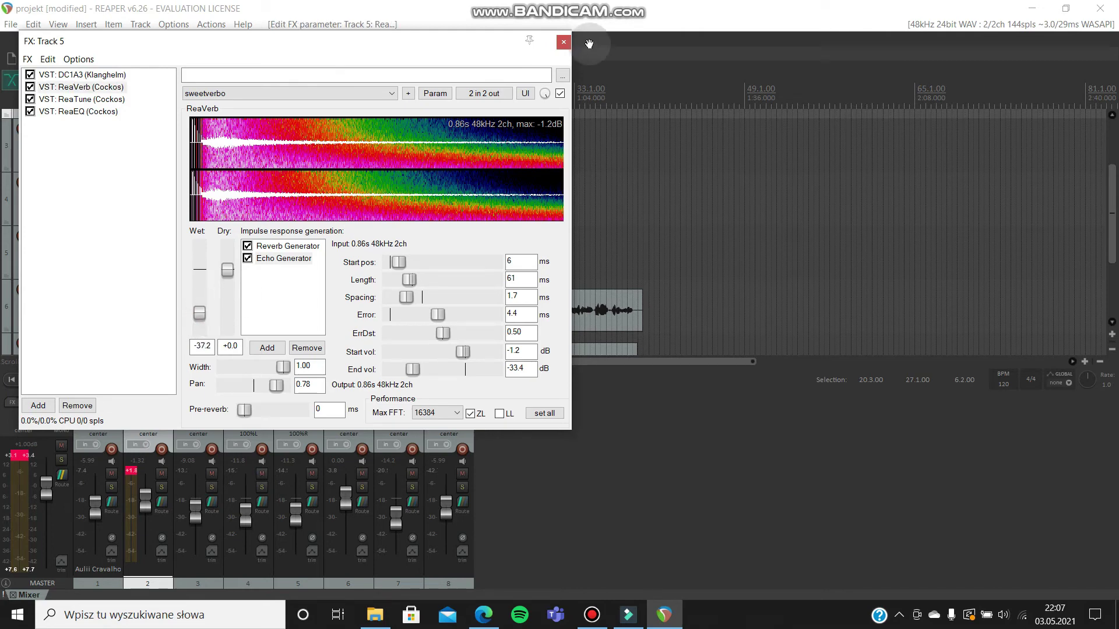
left_click(563, 42)
Step: Play the mix from about 0:34 and lower track 2 to about -2.6 dB, track 3 to about -10.4 dB and tracks 4 and 5 to about -14 dB
left_click(414, 313)
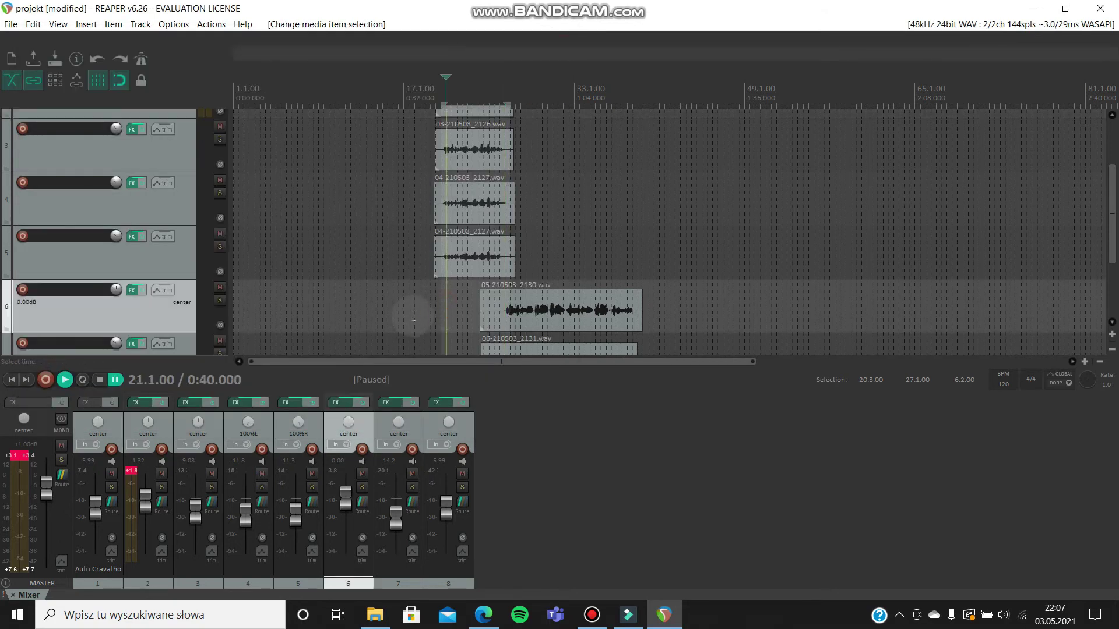
left_click(60, 384)
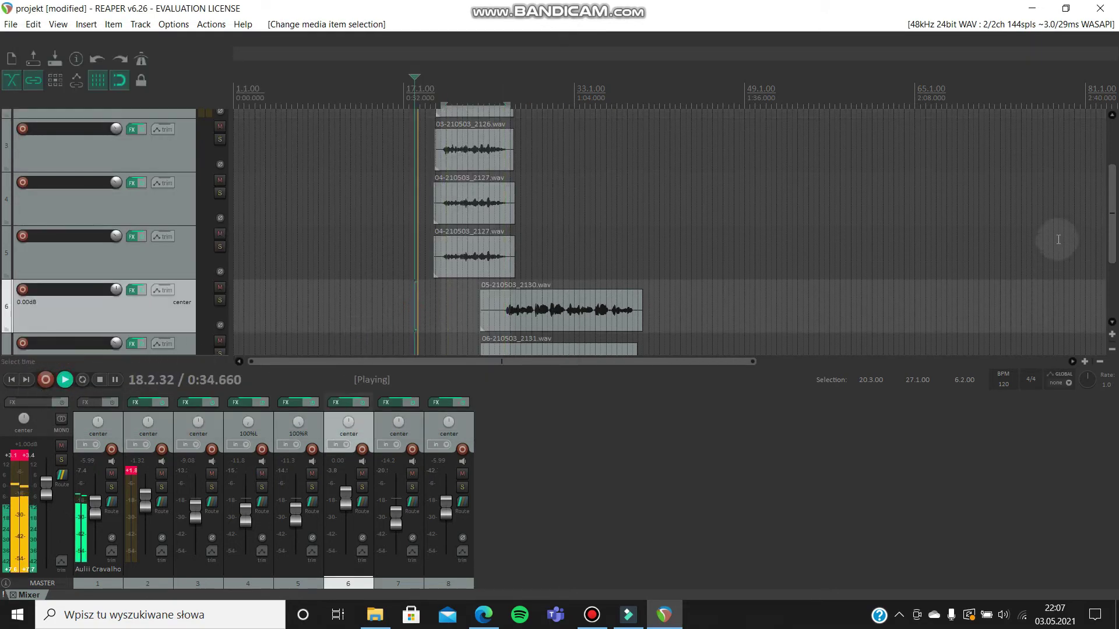
left_click_drag(1111, 220, 1111, 179)
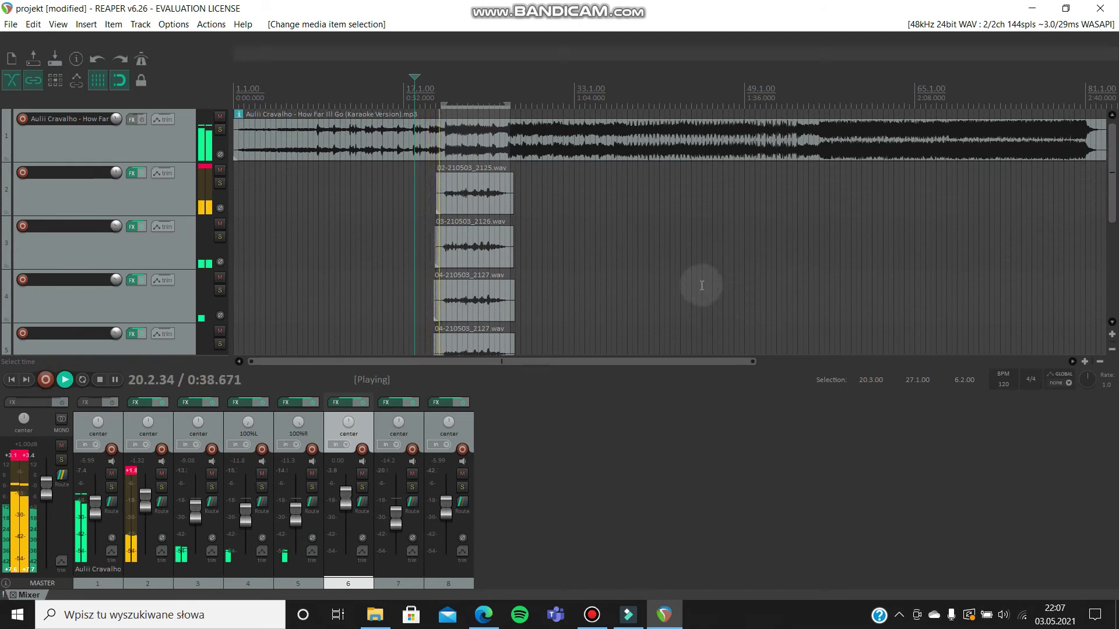
left_click_drag(196, 508, 152, 500)
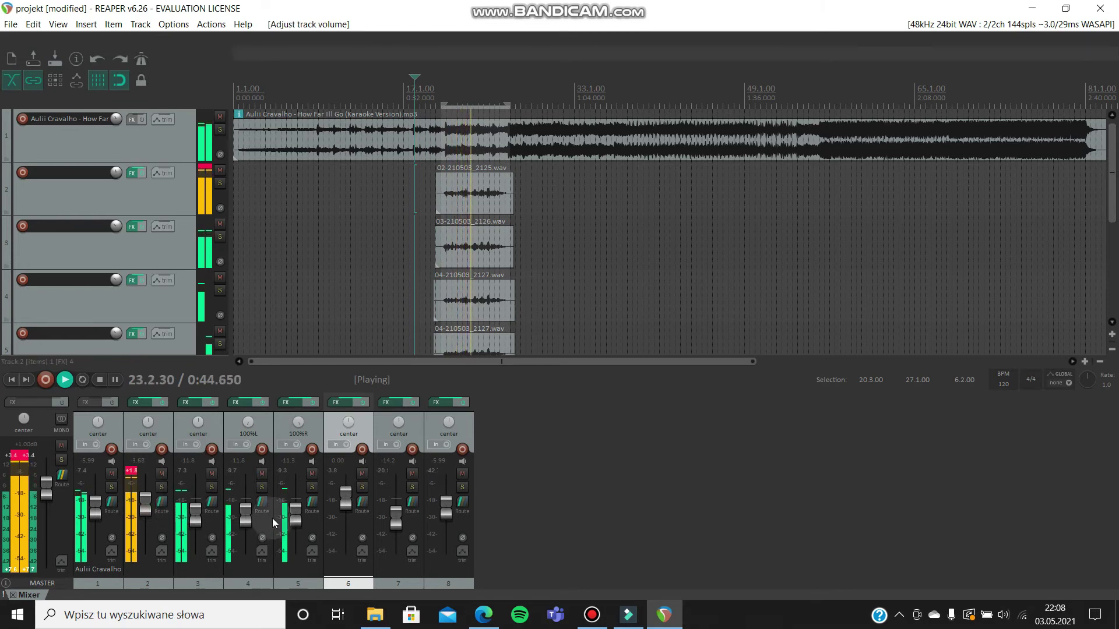
left_click_drag(295, 516, 150, 501)
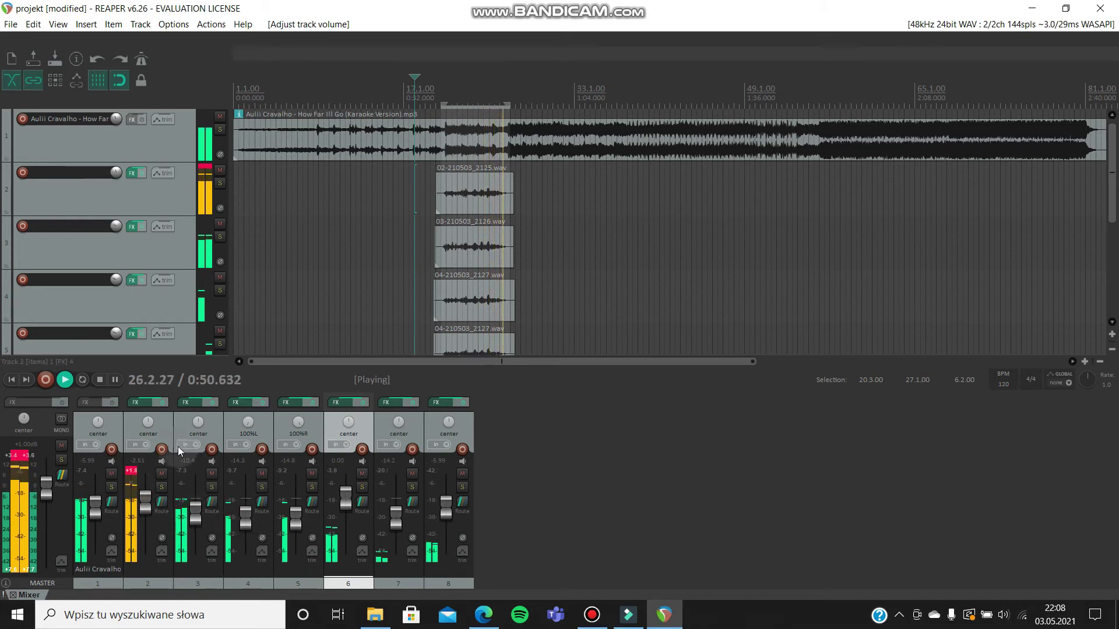
Step: Pause playback and replace the effects on tracks 6 and 7 with the copied chain
left_click(115, 383)
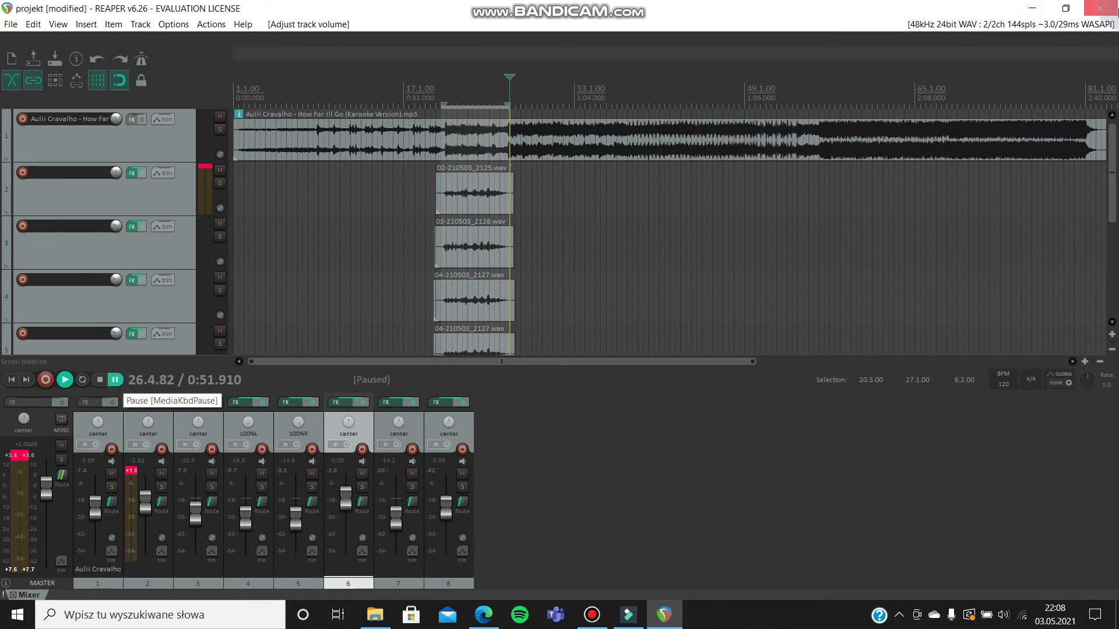
scroll(670, 234, "down", 3)
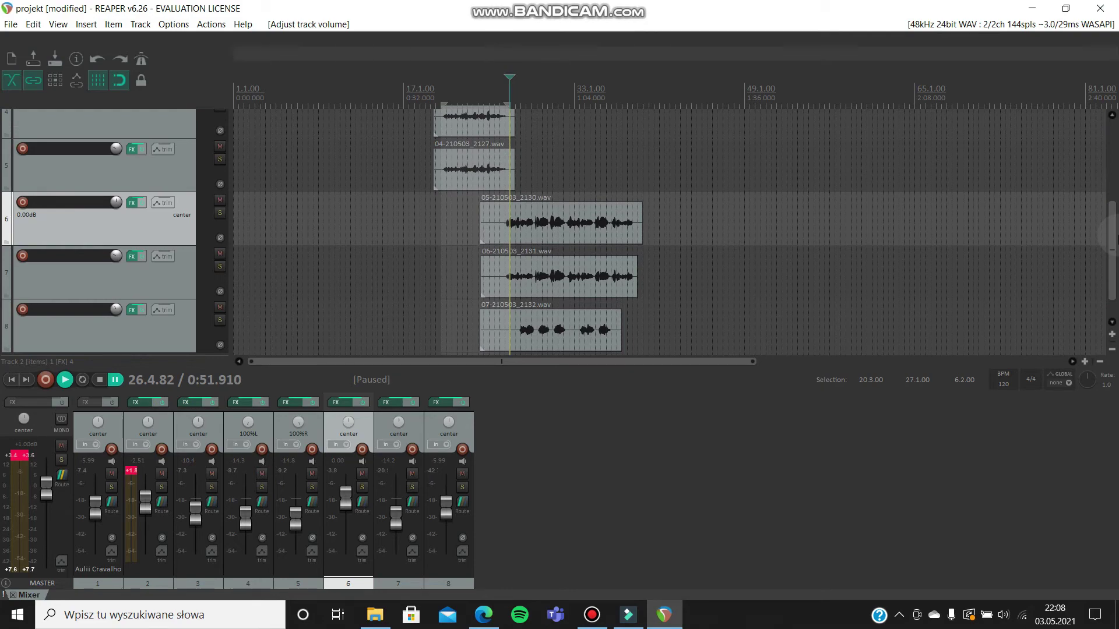
left_click(131, 202)
key("ctrl+v")
key("Escape")
left_click(132, 256)
key("ctrl+v")
key("Escape")
Step: Insert a new track below track 7 and paste the copied effects chain onto it
left_click(150, 284)
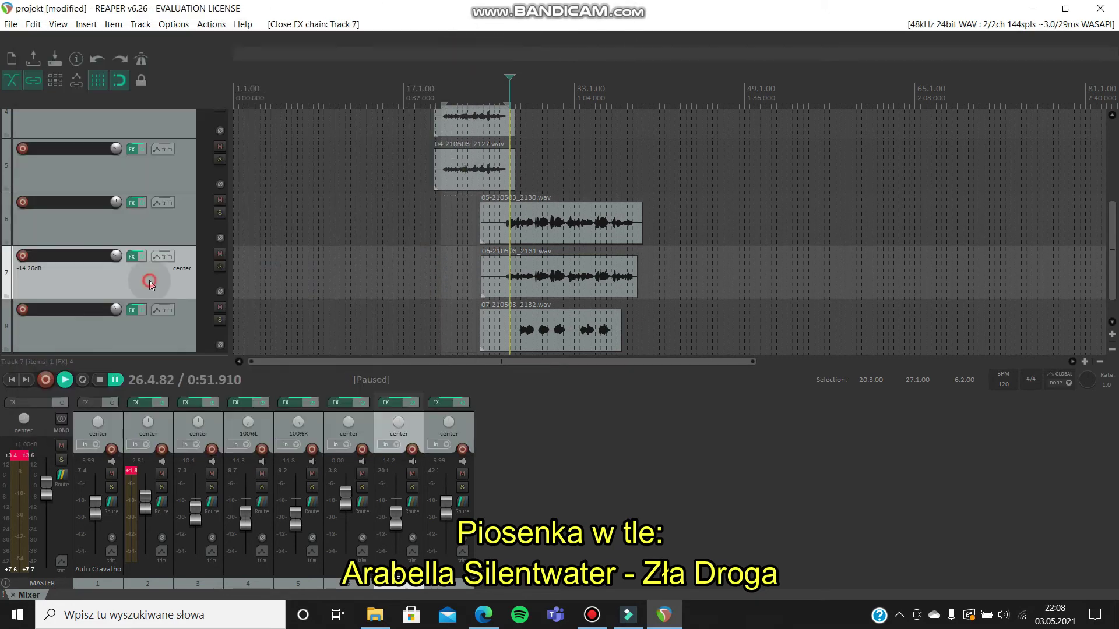
right_click(150, 284)
left_click(200, 230)
left_click(132, 310)
key("ctrl+v")
key("Escape")
Step: Copy the 06-210503_2131.wav clip from track 7 onto the new track 8
scroll(591, 190, "down", 2)
left_click(591, 190)
left_click_drag(591, 189, 591, 244)
left_click(499, 314)
Step: Replace track 9's effects with the copied chain and set its ReaVerb wet level to about -34.4 dB
left_click(132, 224)
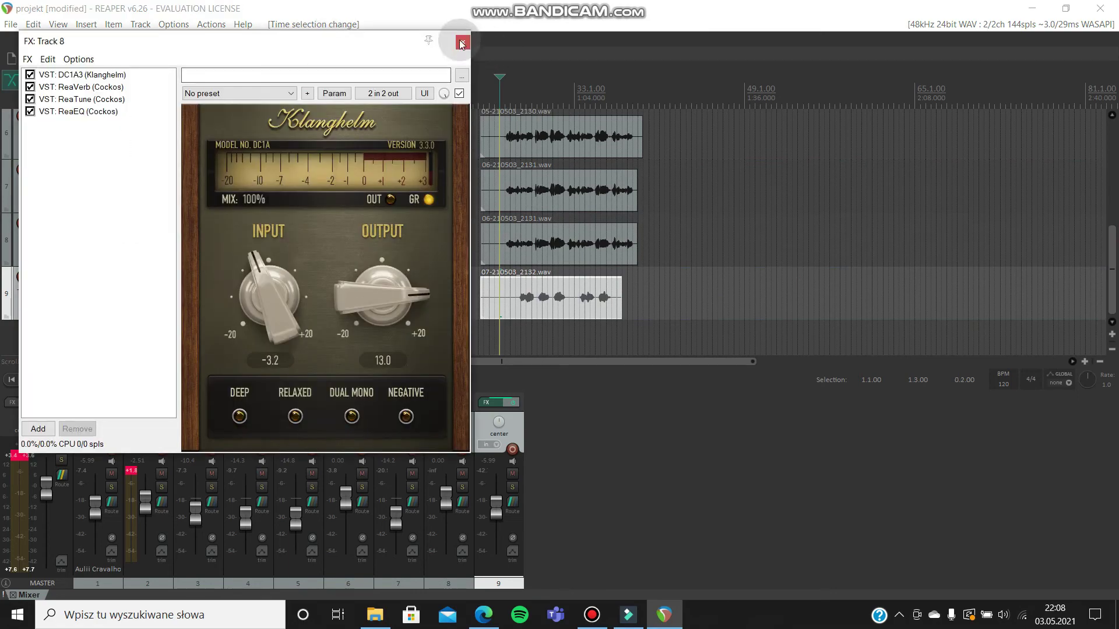
key("Escape")
left_click(132, 277)
key("ctrl+v")
left_click(576, 344)
key("Escape")
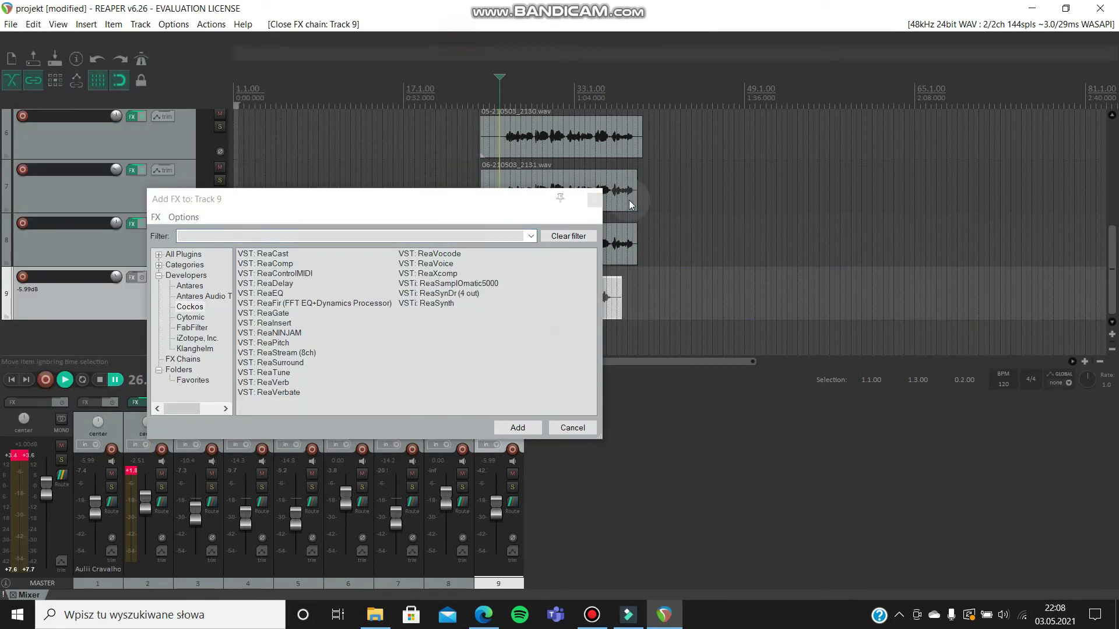
key("ctrl+v")
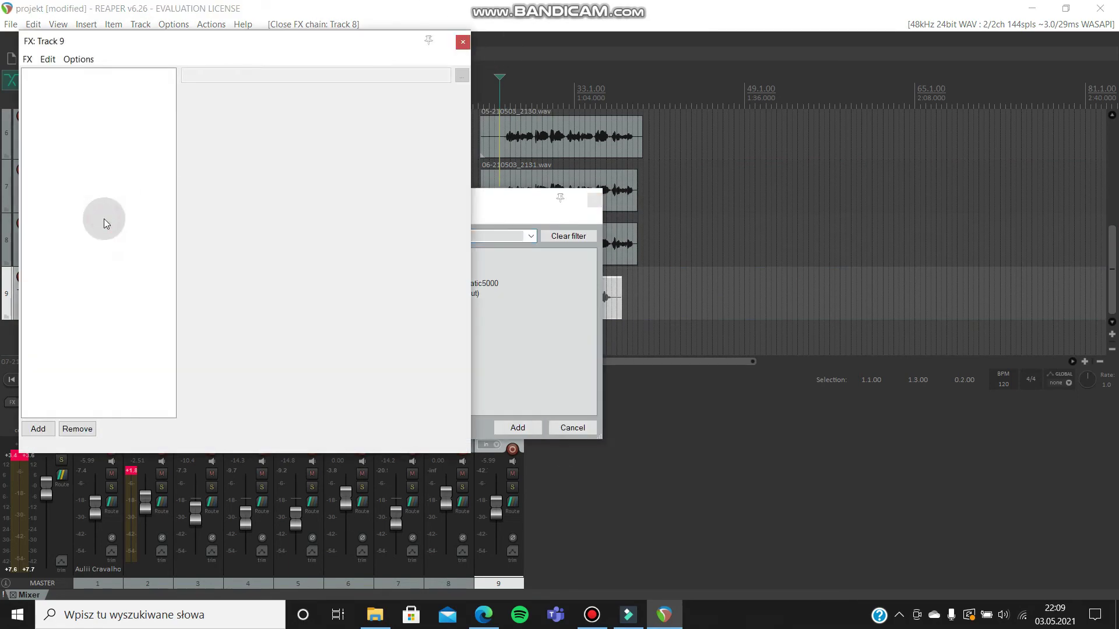
left_click(95, 89)
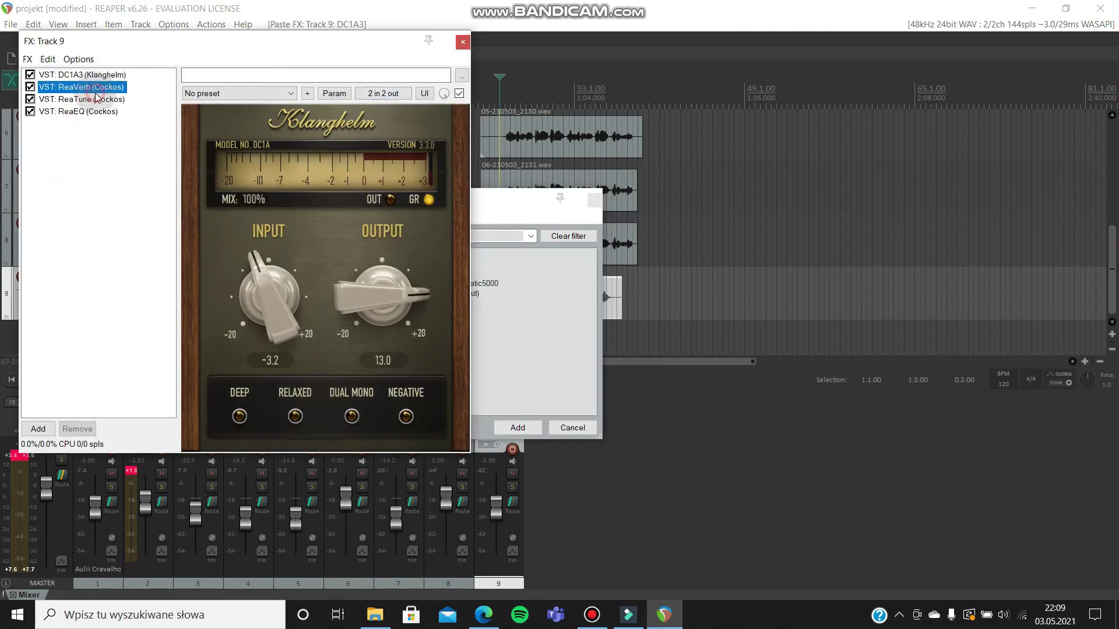
key("Escape")
Step: Check ReaVerb on track 7 and set track 8's ReaVerb wet level to about -38.1 dB
left_click(132, 171)
left_click(81, 87)
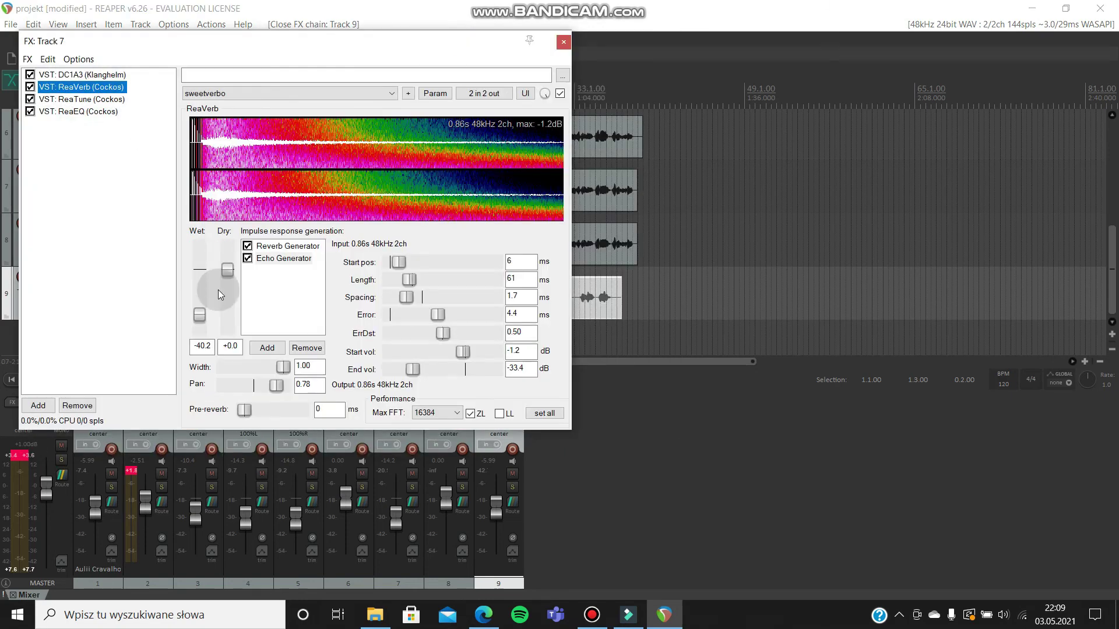
left_click(564, 41)
left_click(132, 224)
left_click(82, 87)
left_click(199, 313)
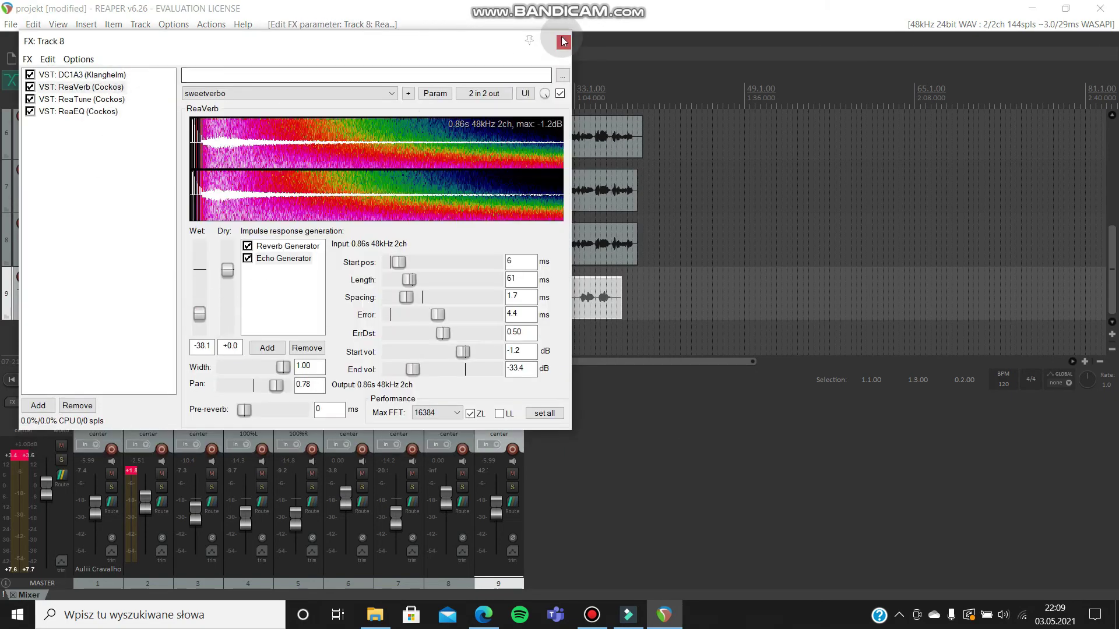
left_click(564, 41)
Step: Play the mix, pan track 7 to 99% left and track 8 fully right, and lower track 8 to about -14.3 dB and track 6 to -4.77 dB
left_click(64, 379)
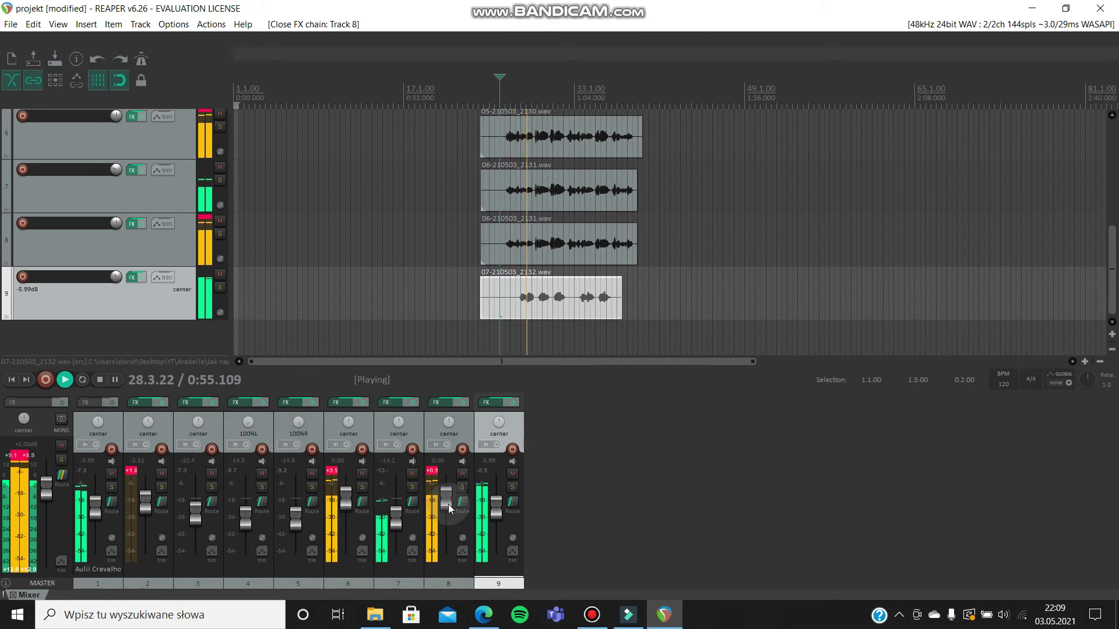
left_click_drag(448, 421, 445, 409)
left_click_drag(446, 495, 421, 519)
left_click_drag(345, 492, 347, 512)
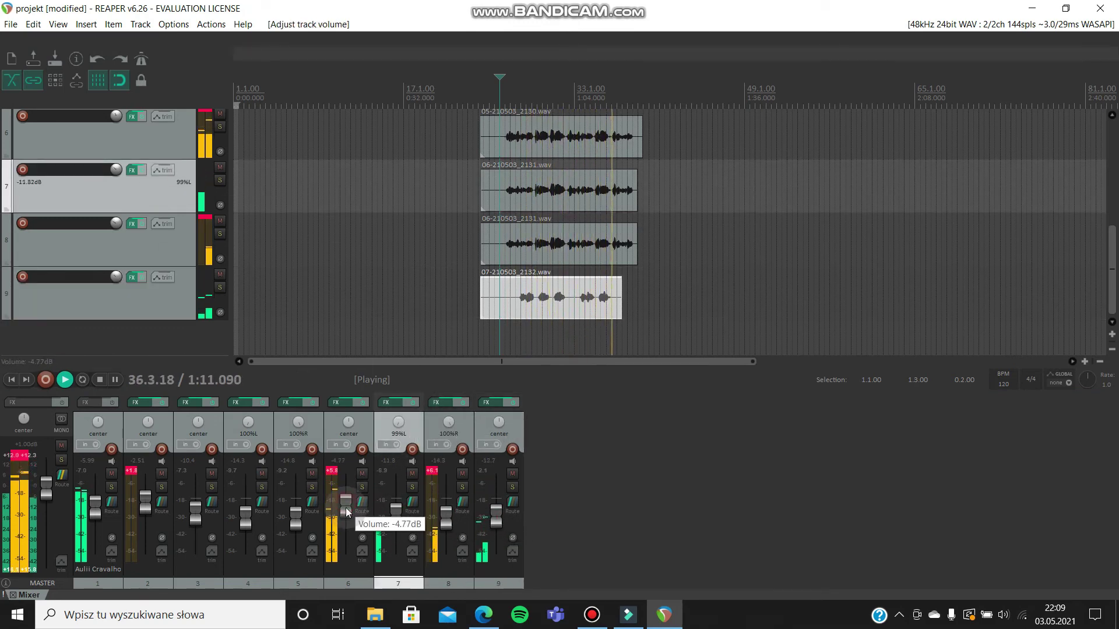
Step: Lower track 9 to about -13 dB and track 7 to about -12.8 dB
left_click(498, 326)
left_click_drag(495, 511, 497, 520)
left_click_drag(396, 516, 395, 524)
Step: Play the vocal mix from 0:36 to check the balance, and stop playback
scroll(444, 350, "up", 5)
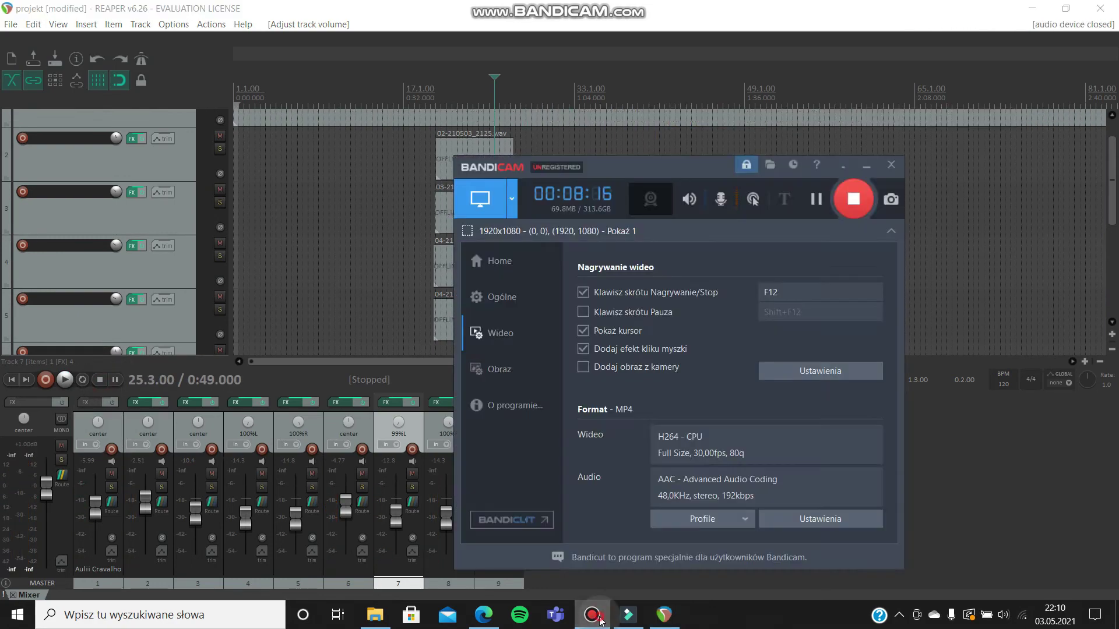
left_click(381, 250)
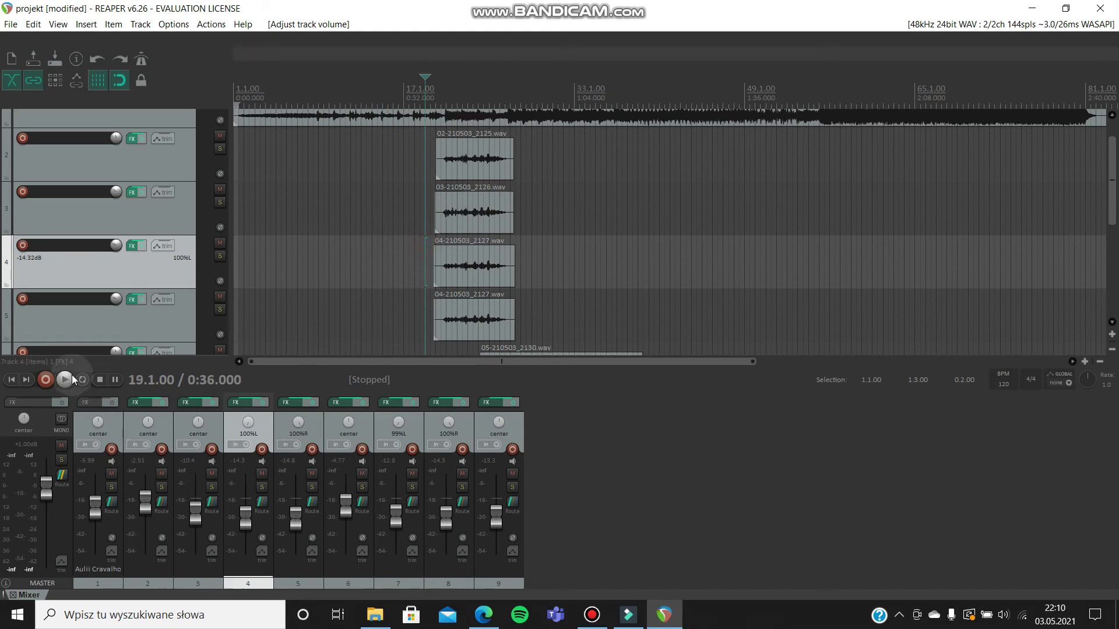
left_click(72, 377)
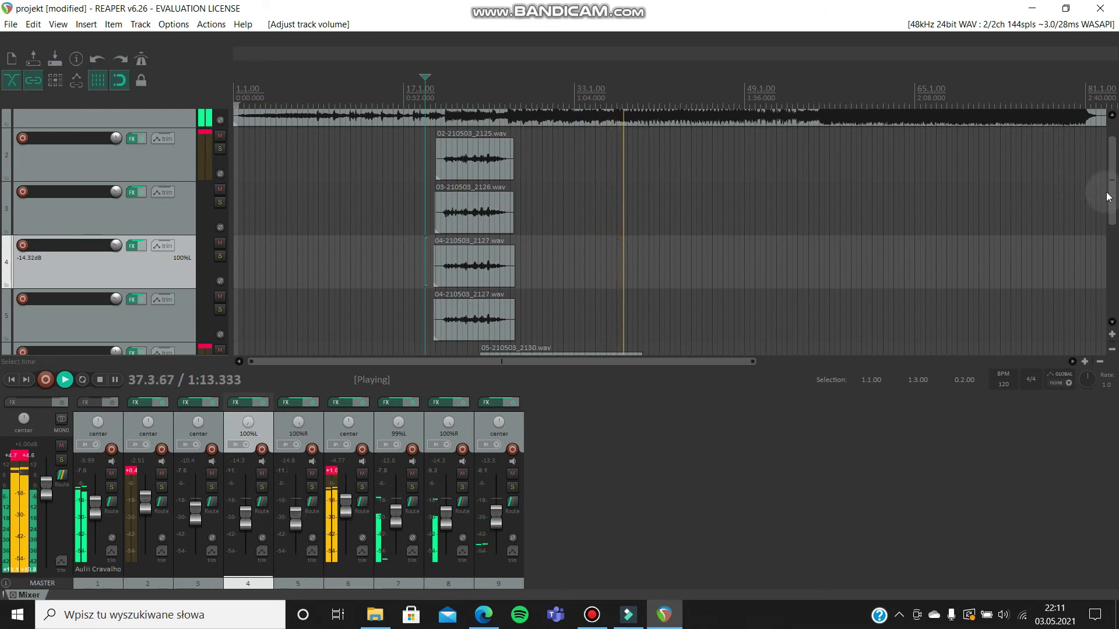
left_click(105, 377)
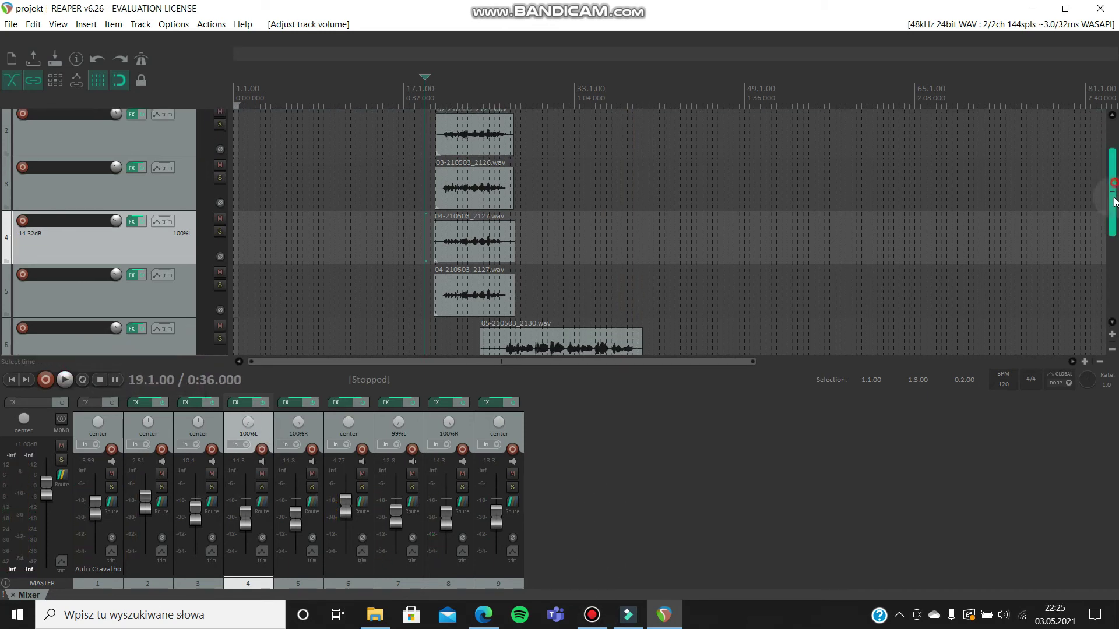
Step: Review the ReaTune, ReaEQ and ReaVerb settings in track 6's effects chain
left_click_drag(1113, 192, 1113, 273)
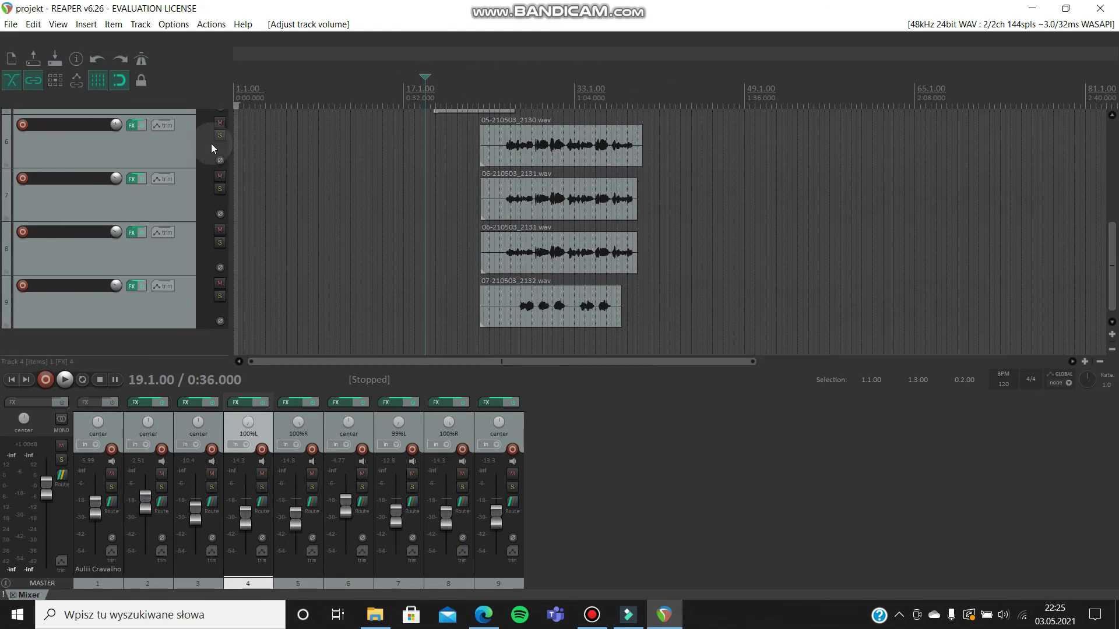
left_click(131, 126)
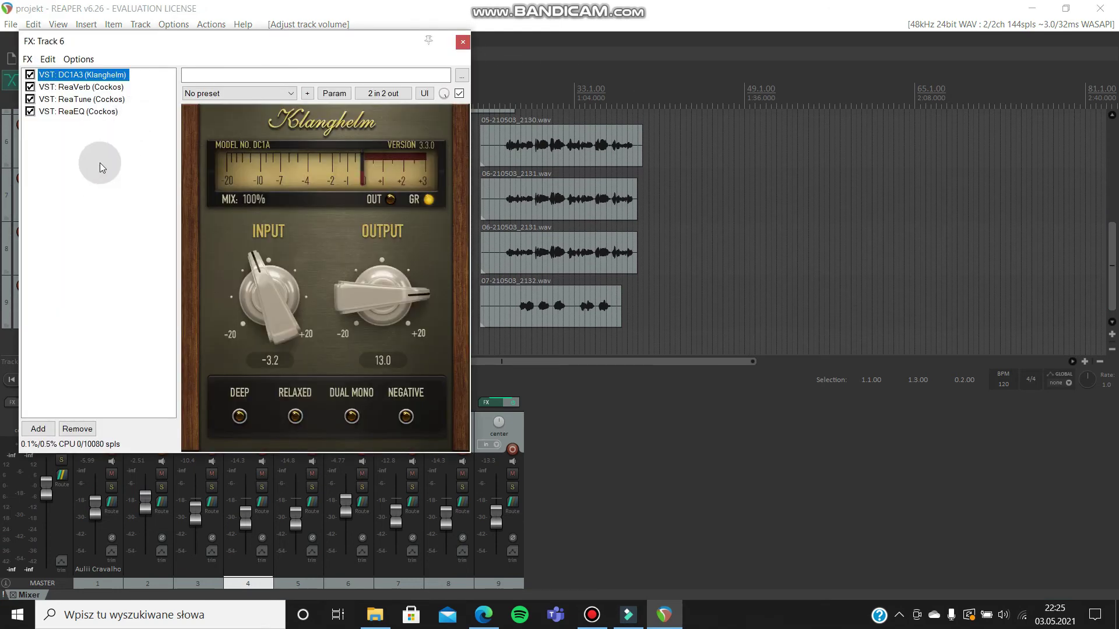
left_click(92, 99)
left_click(90, 111)
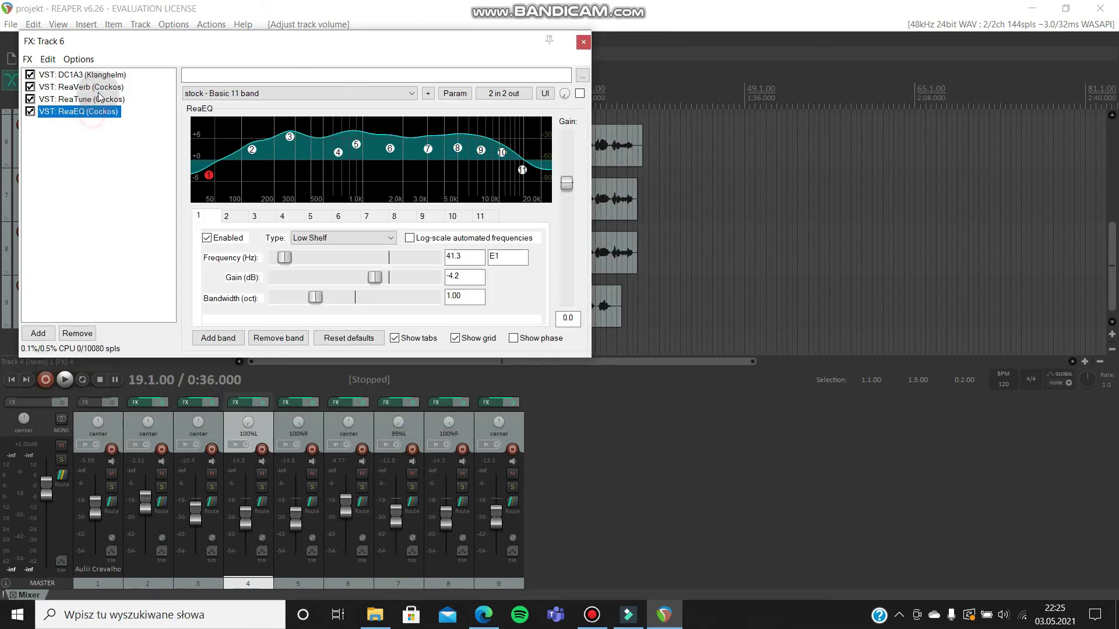
left_click(102, 88)
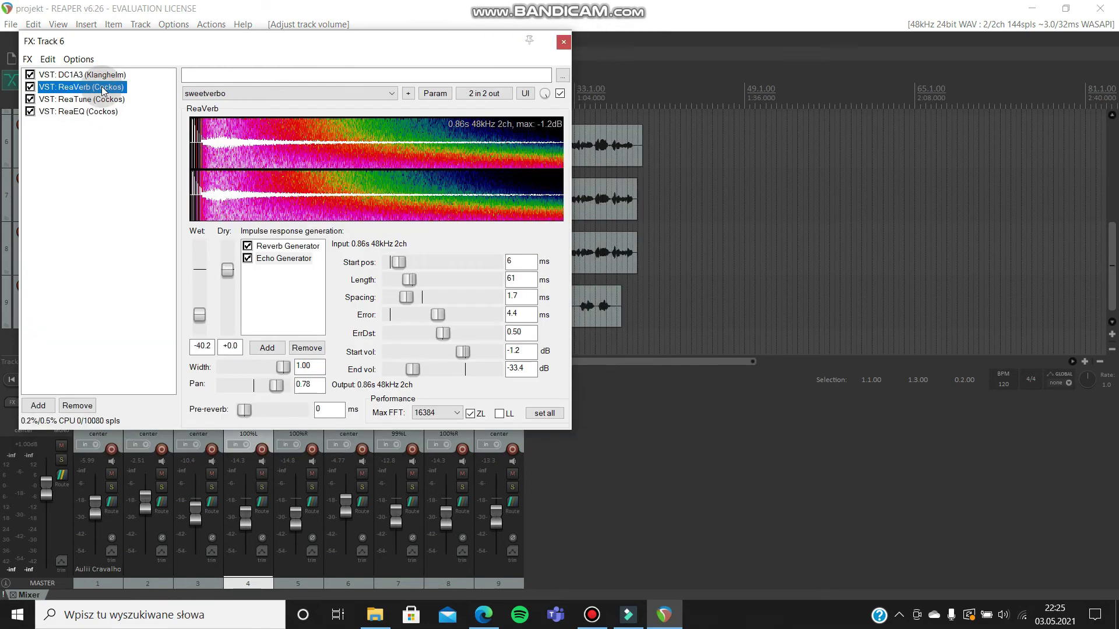
left_click(563, 42)
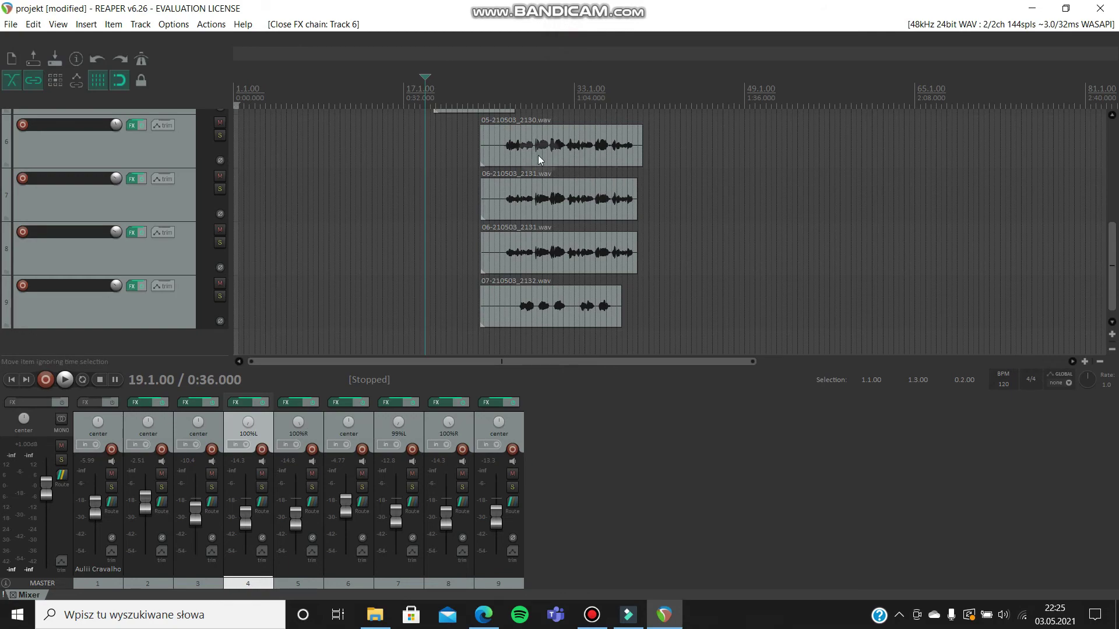
Step: Examine the effects chains on tracks 7, 9 and 2 and close each effects window
left_click(132, 179)
left_click(563, 42)
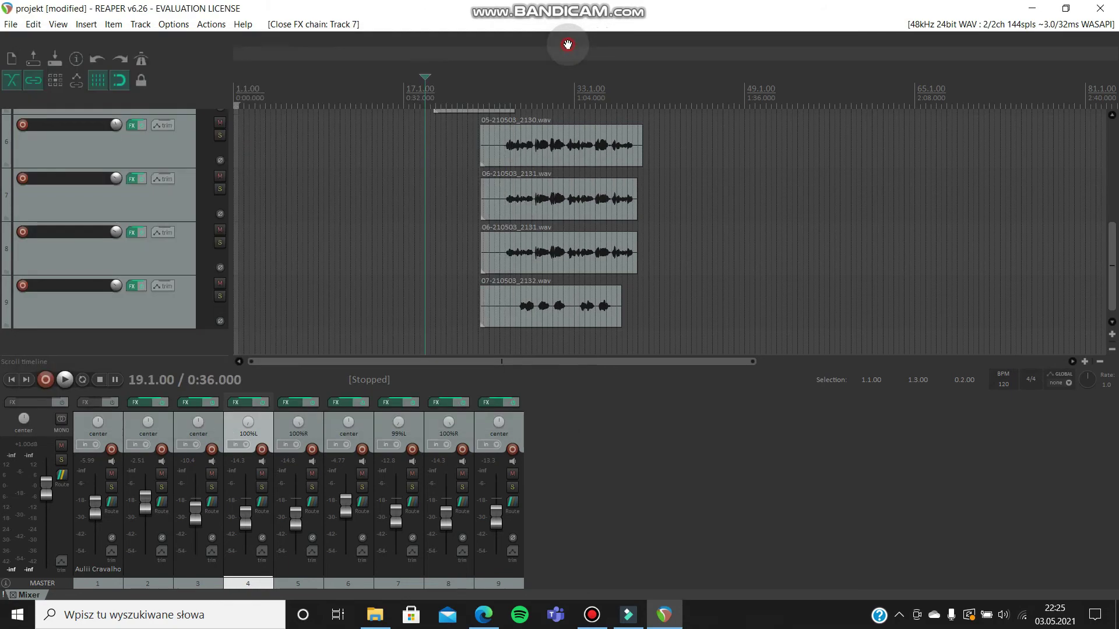
left_click(132, 286)
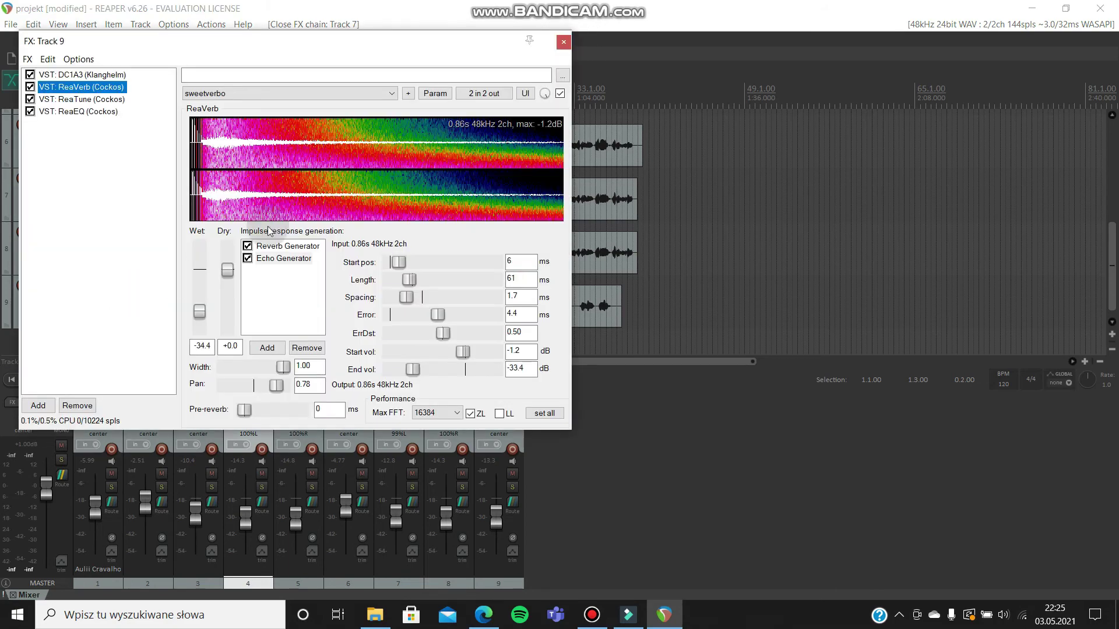
left_click(564, 42)
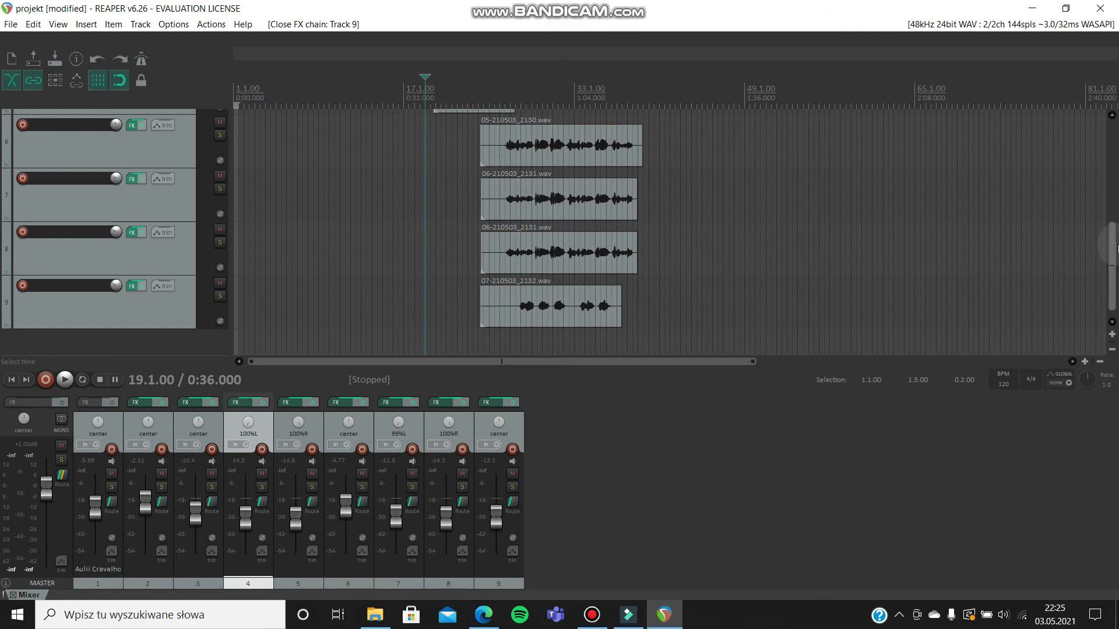
scroll(1115, 236, "up", 5)
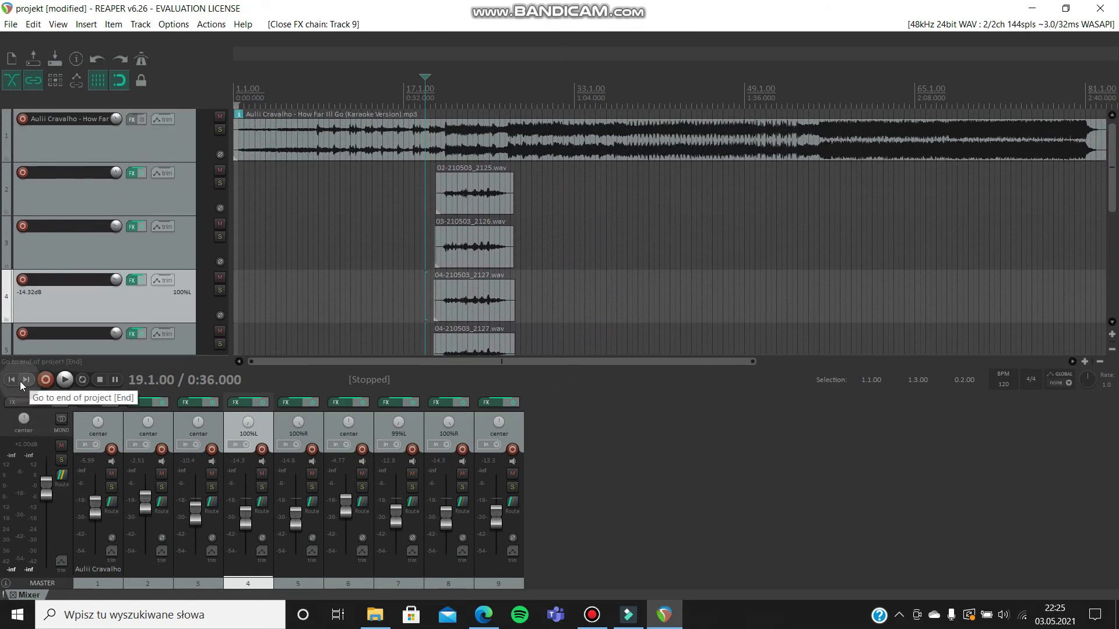
left_click(131, 174)
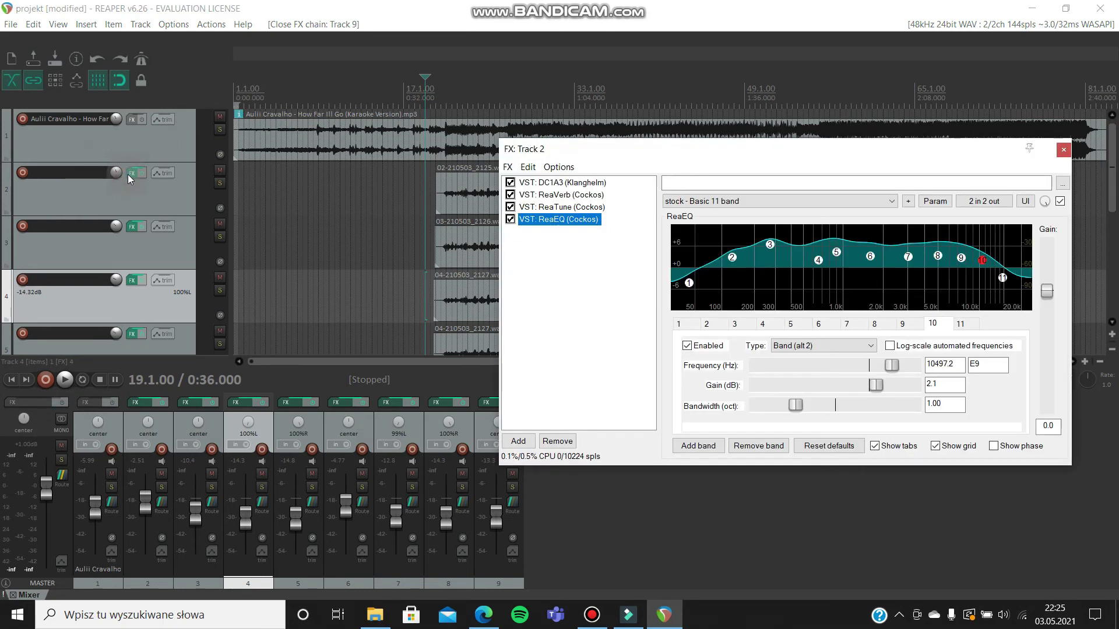
left_click(1062, 152)
left_click_drag(1110, 149, 1110, 252)
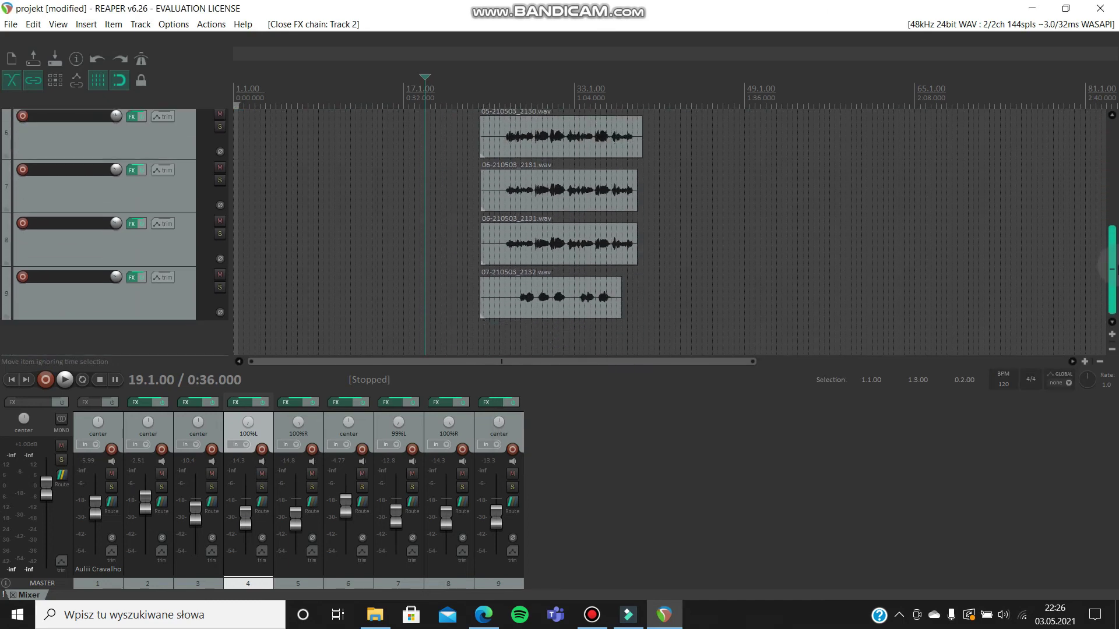
Step: Add Cytomic's The Glue (x86) compressor to the master track
left_click(41, 404)
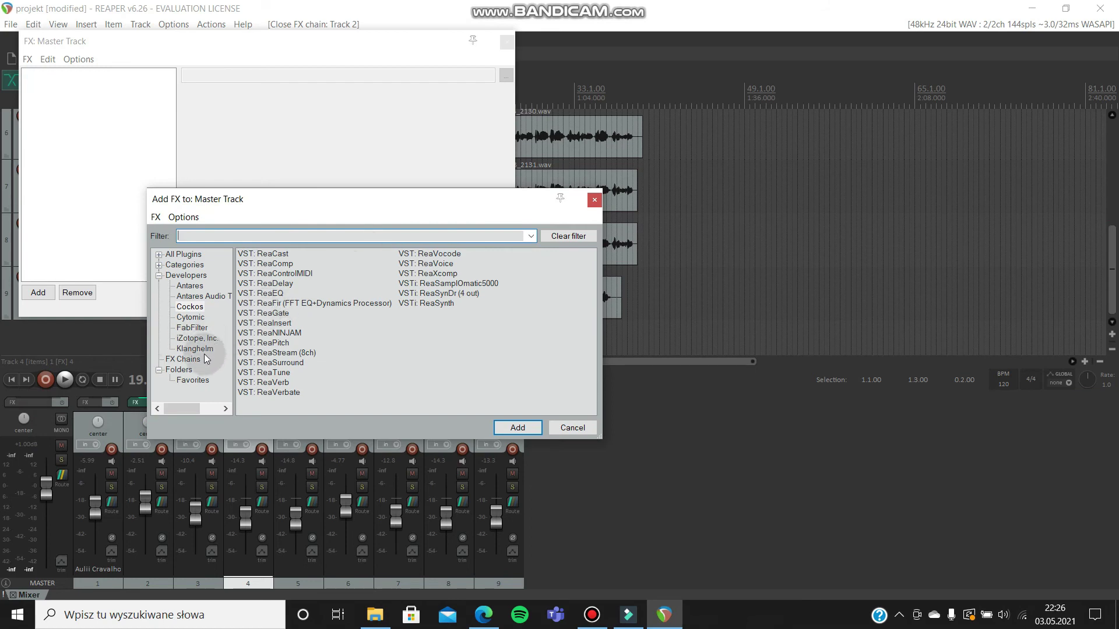
left_click(190, 317)
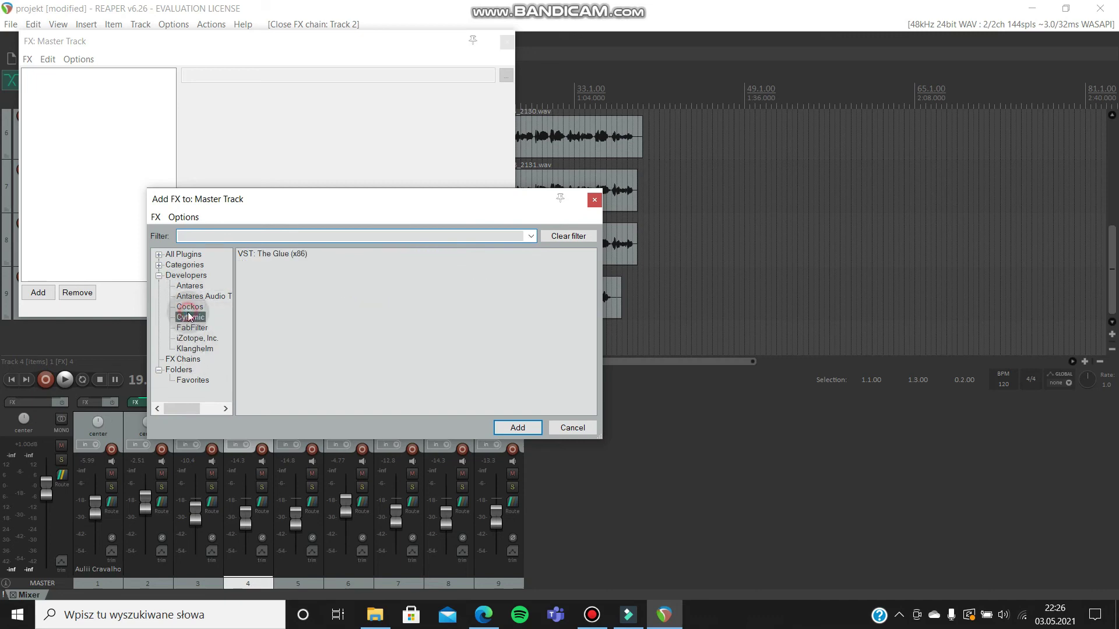
left_click(288, 255)
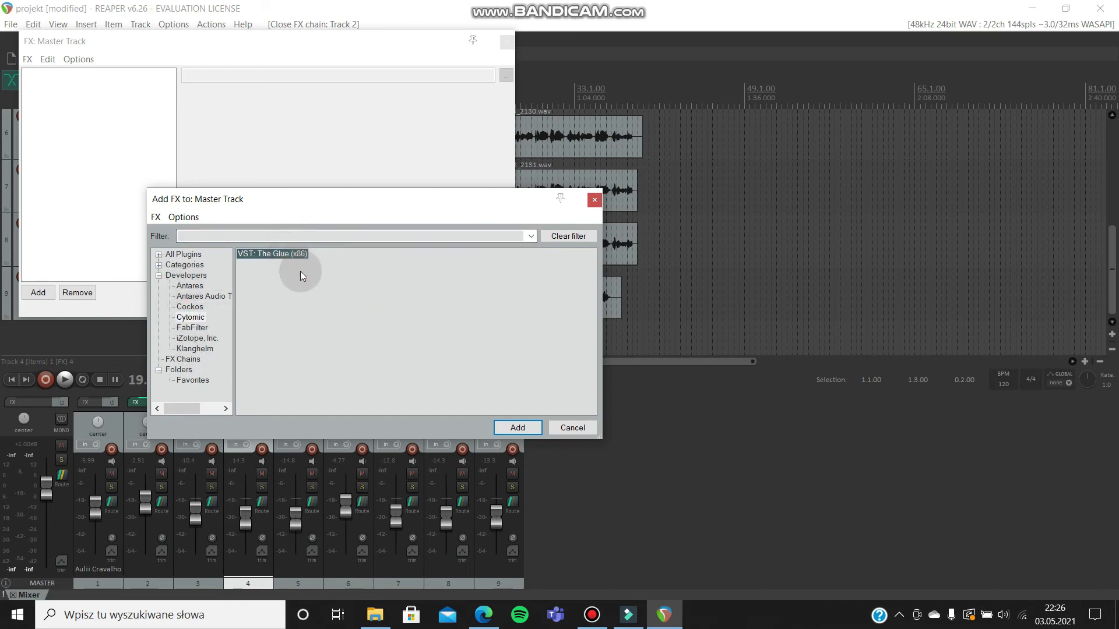
left_click(514, 427)
Step: Adjust The Glue's makeup gain and close the plugin and master effects windows
mouse_move(229, 239)
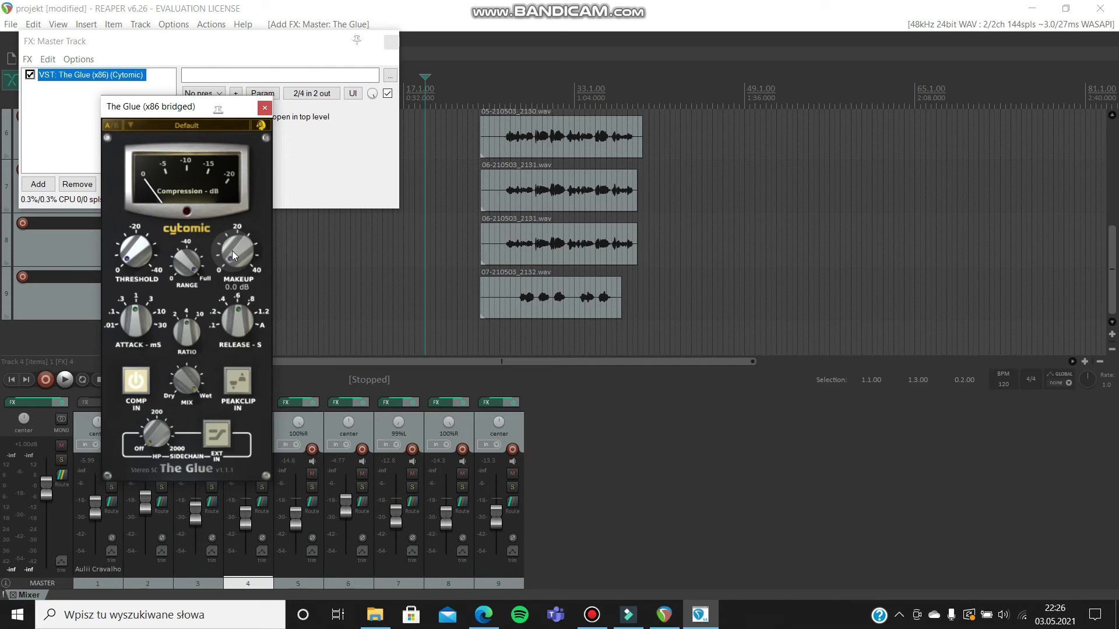
left_click_drag(229, 263, 229, 250)
double_click(237, 250)
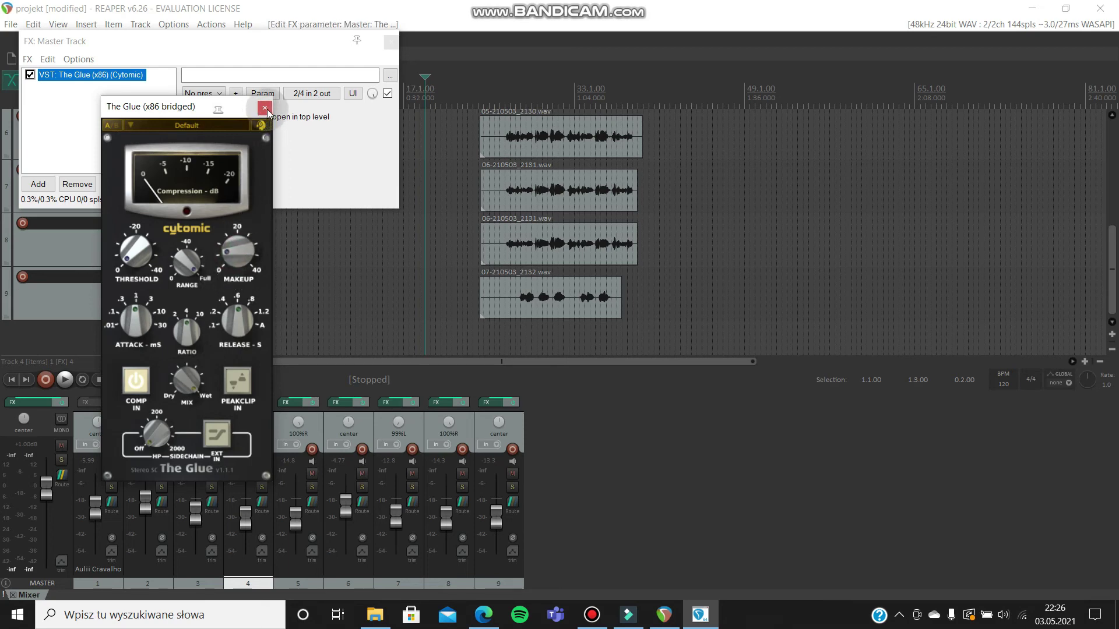
left_click(265, 109)
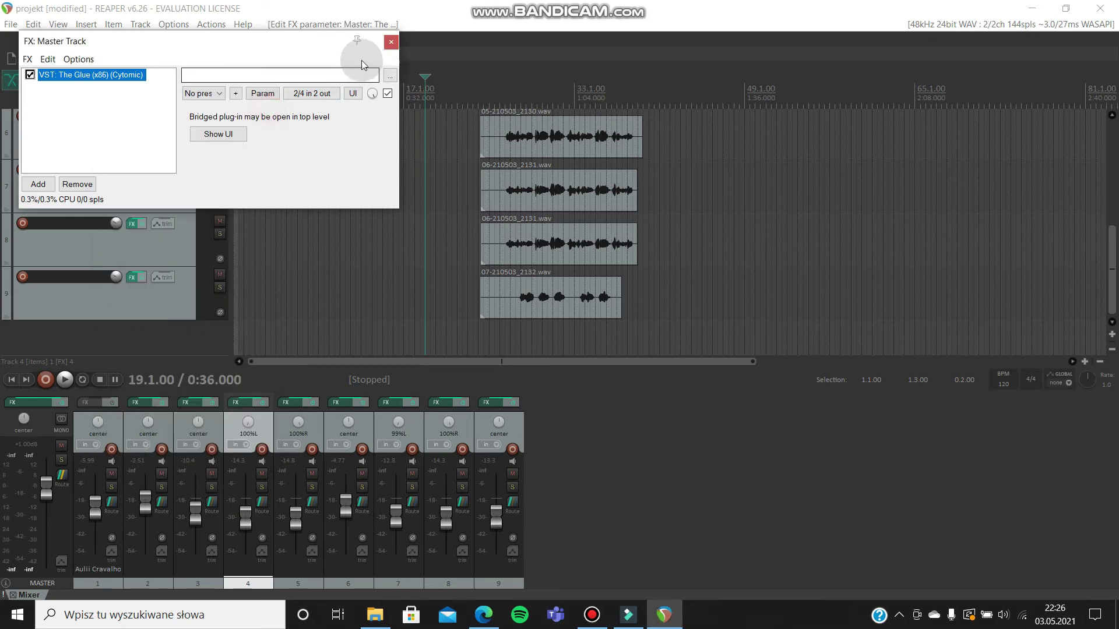
left_click(390, 42)
Step: Lower the master volume to about -4.2 dB, play the mix from 0:36 and reduce it further to about -6.5 dB
left_click_drag(46, 492, 46, 511)
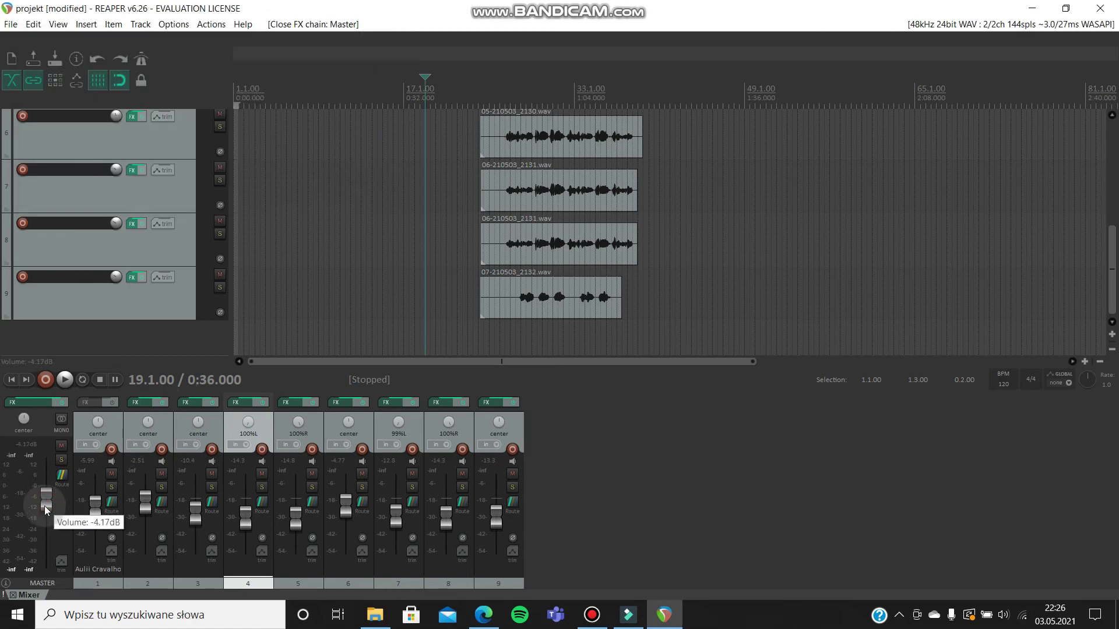
scroll(699, 268, "up", 5)
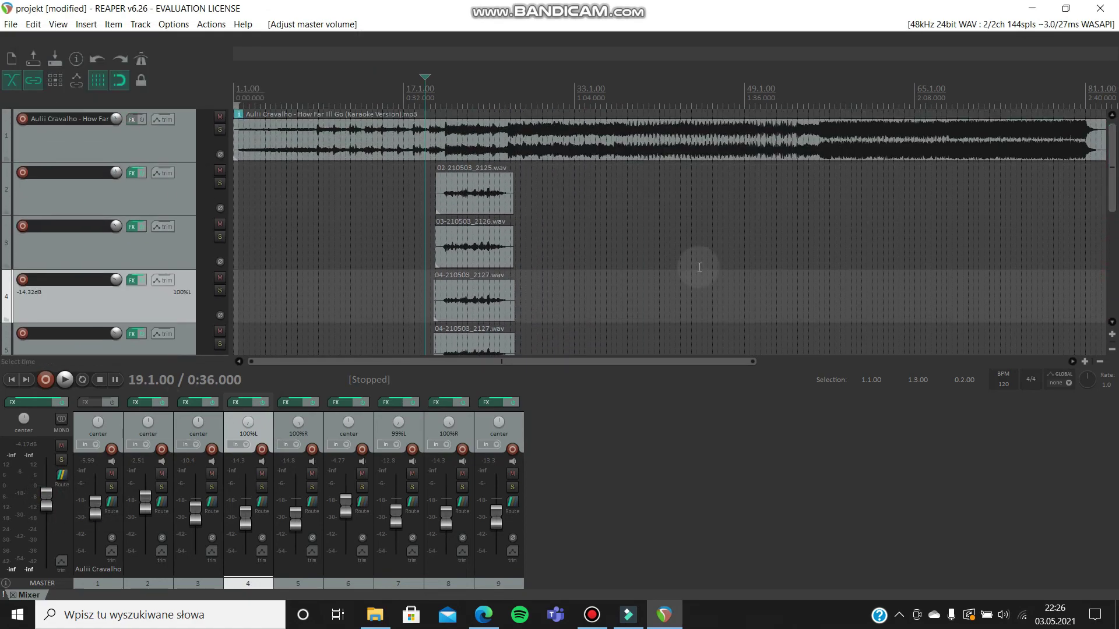
left_click(64, 379)
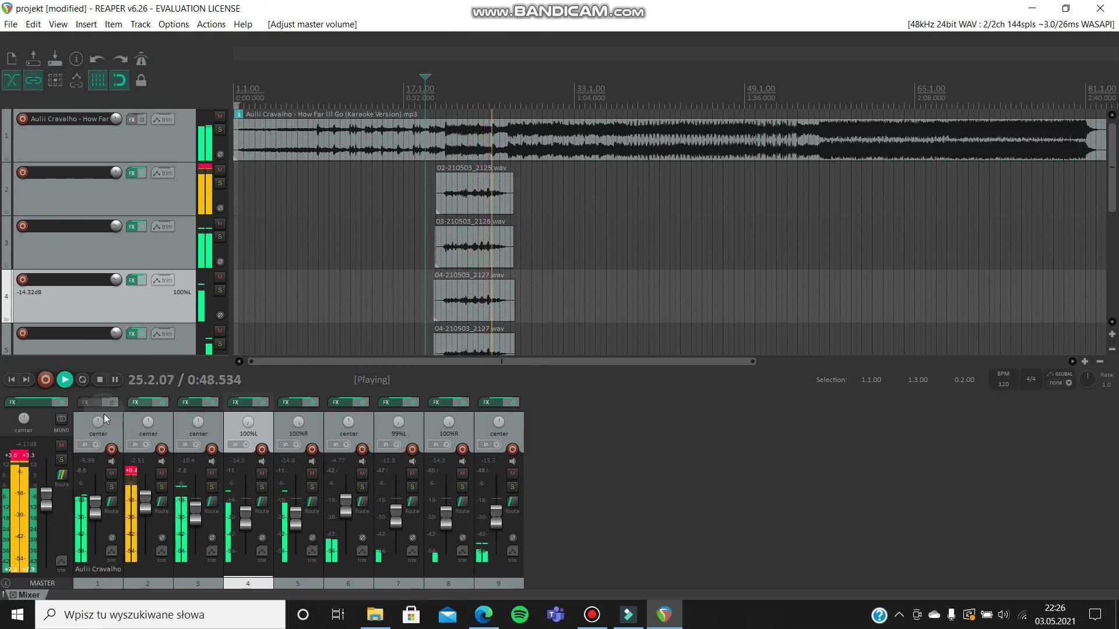
left_click_drag(46, 500, 46, 506)
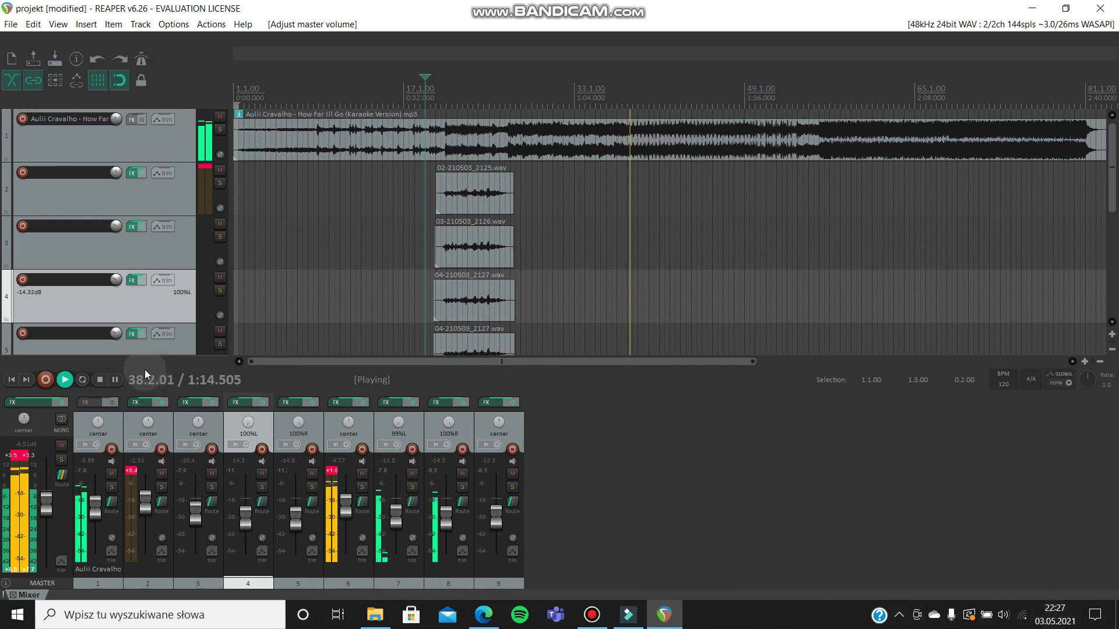
left_click(99, 379)
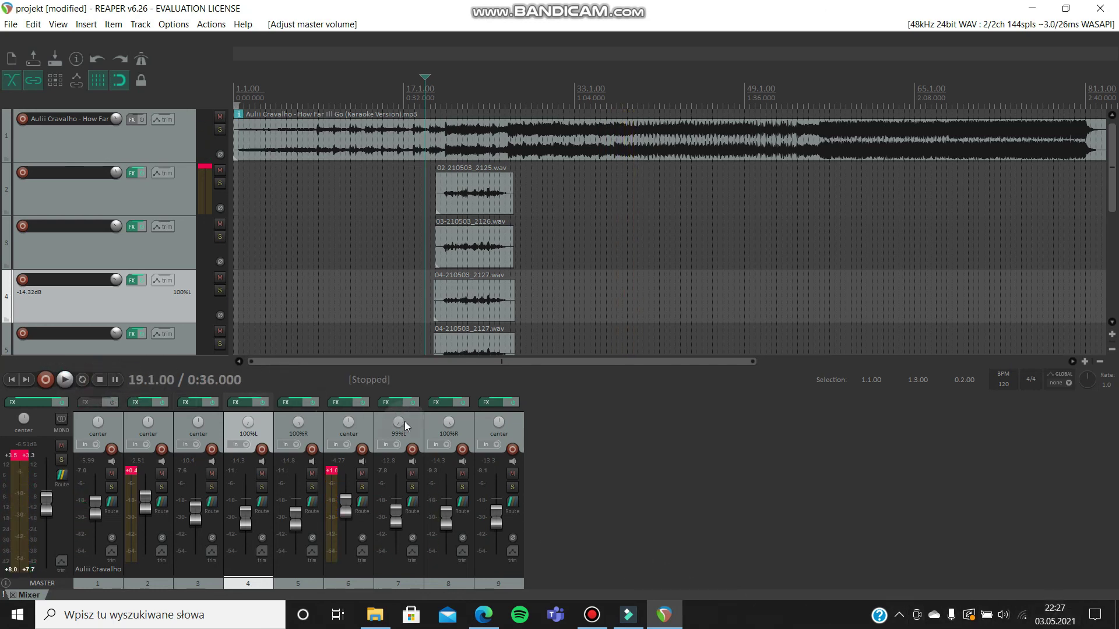
Step: Save the project
left_click(11, 24)
left_click(38, 82)
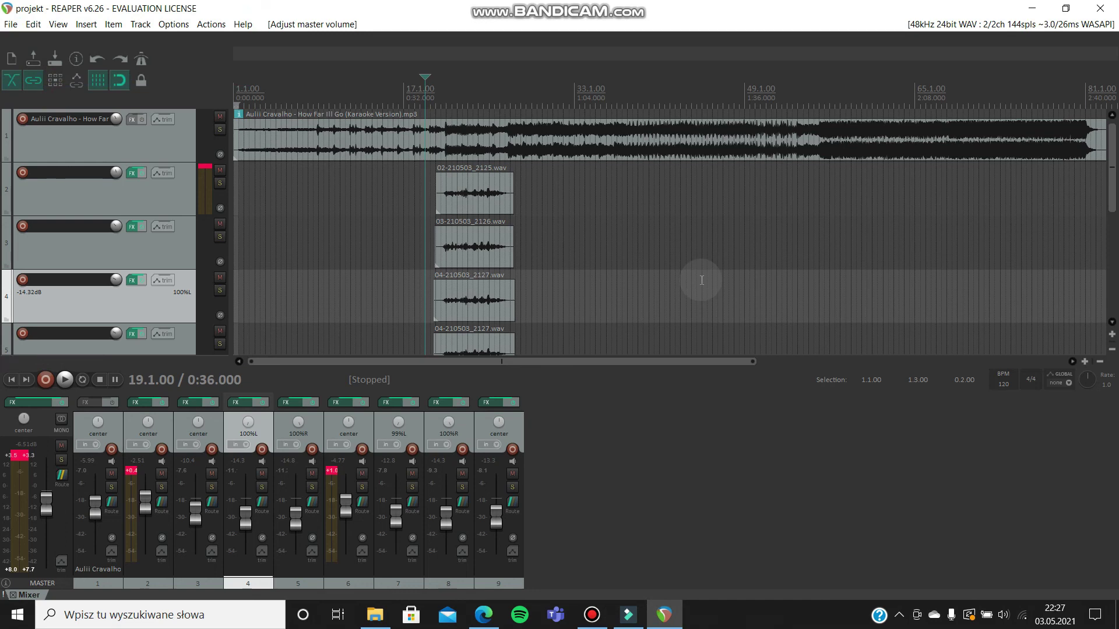
left_click_drag(1111, 181, 1109, 246)
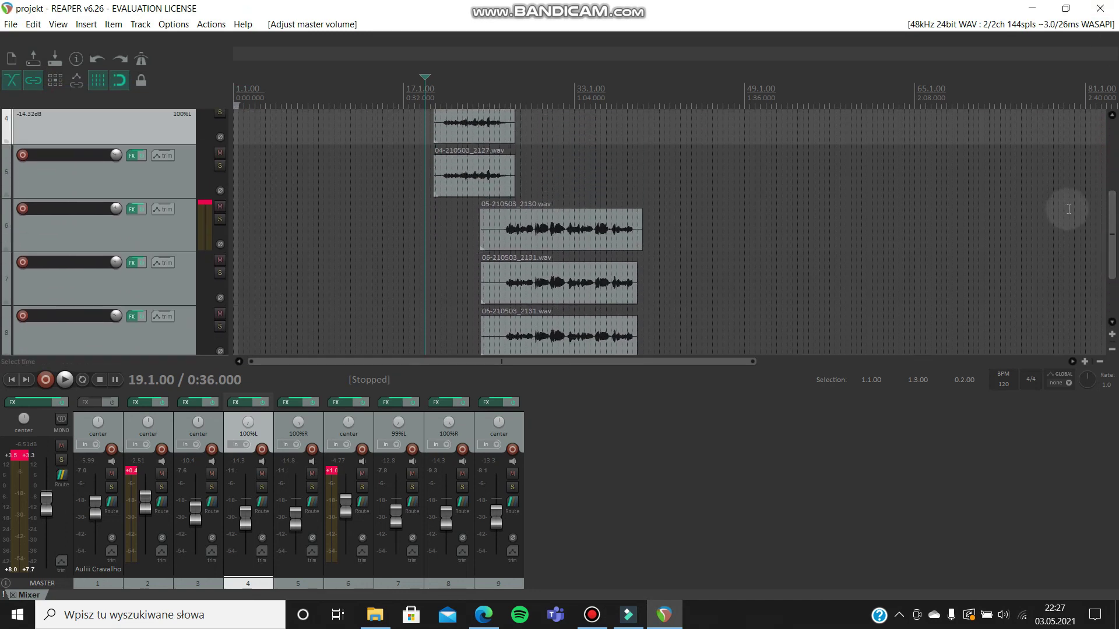
scroll(1110, 219, "up", 5)
scroll(600, 266, "down", 3)
scroll(600, 266, "up", 1)
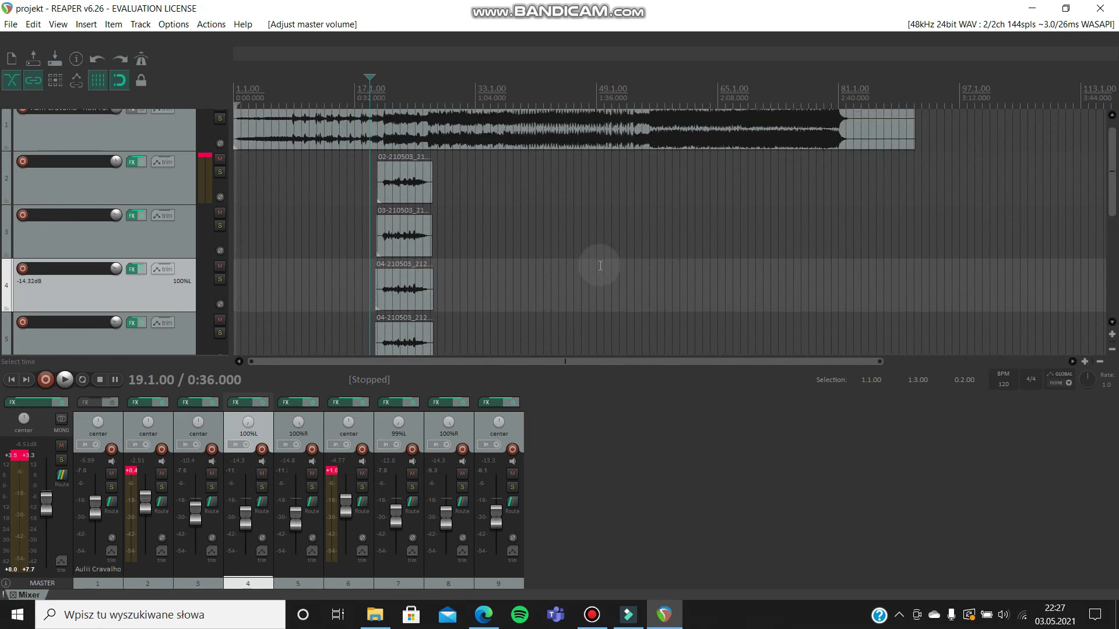